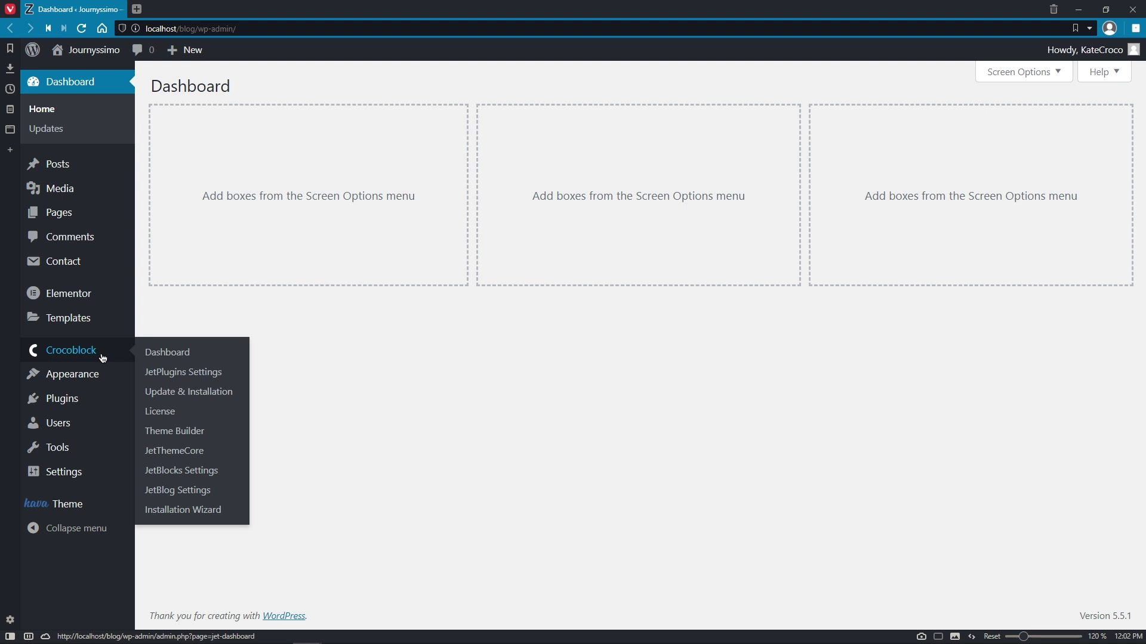
- Open JetBlog Settings, glance at Available Widgets, and show the editor load levels None to Full
click(213, 497)
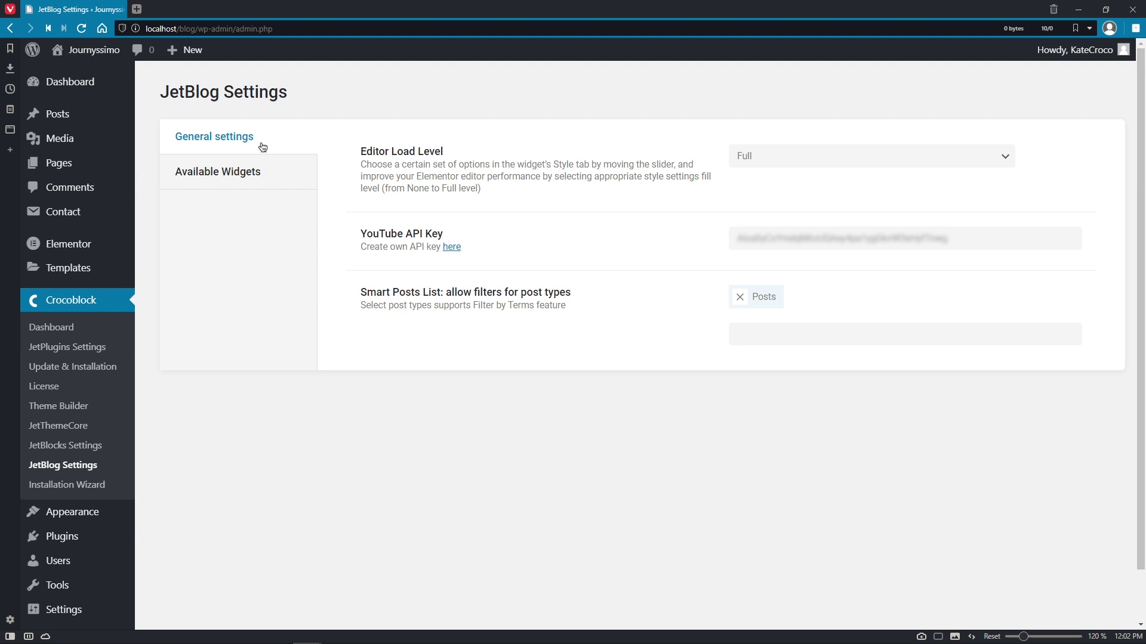
click(266, 177)
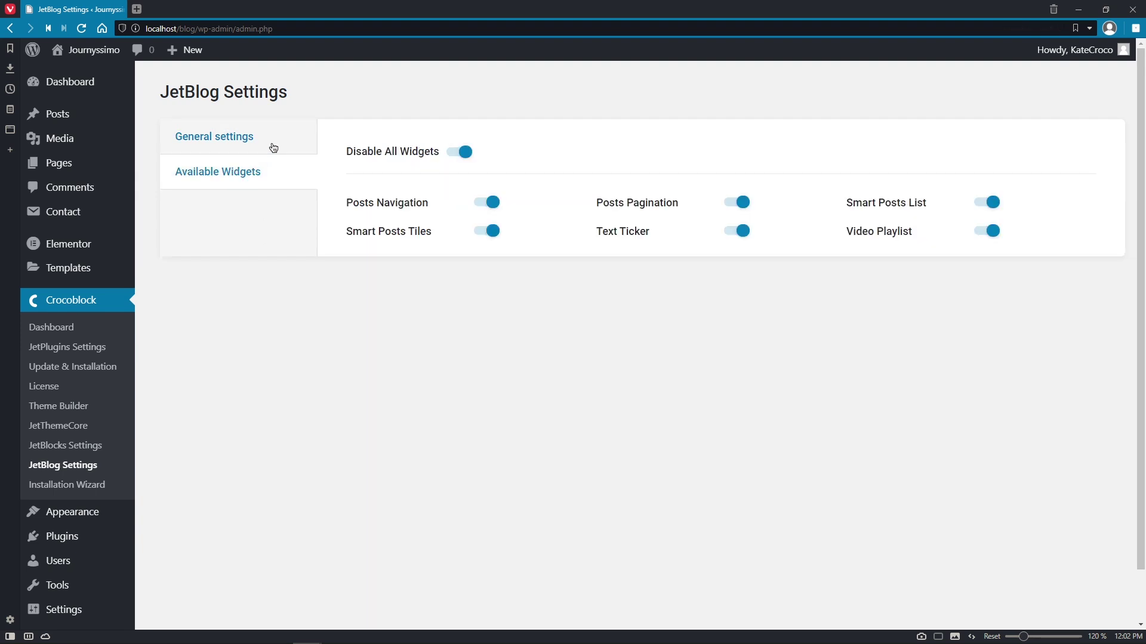
click(271, 145)
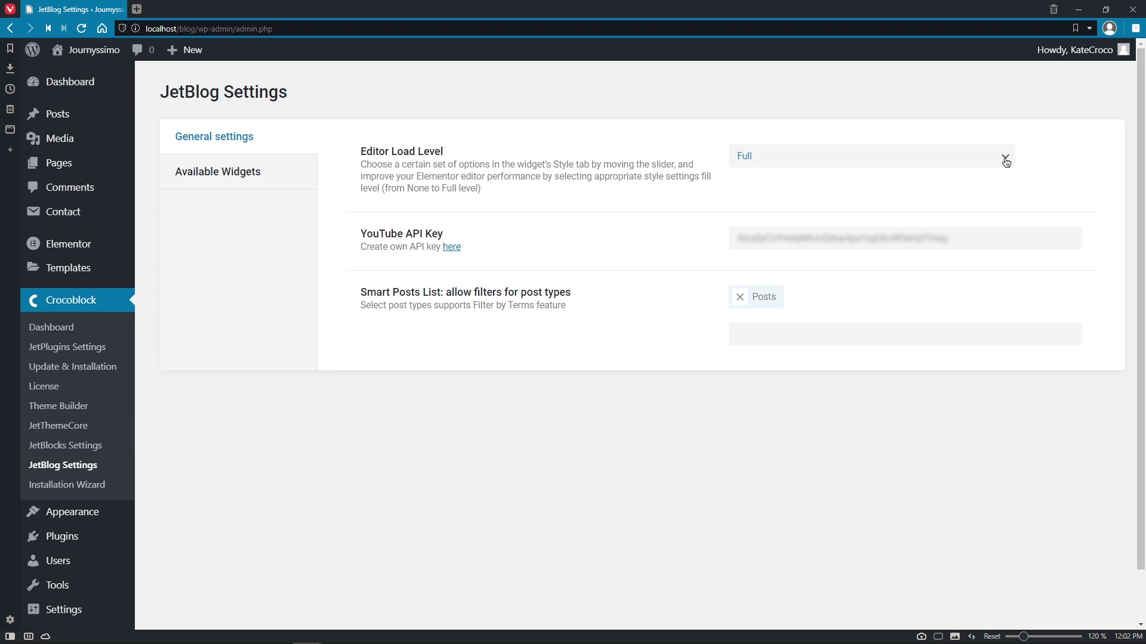
click(1006, 162)
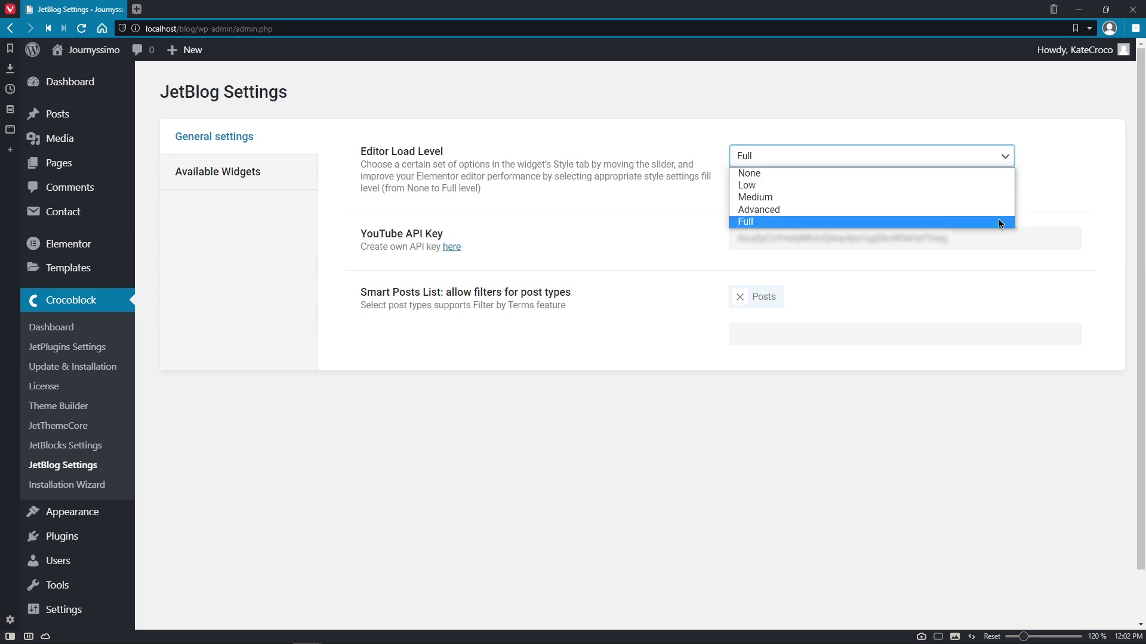
click(1013, 222)
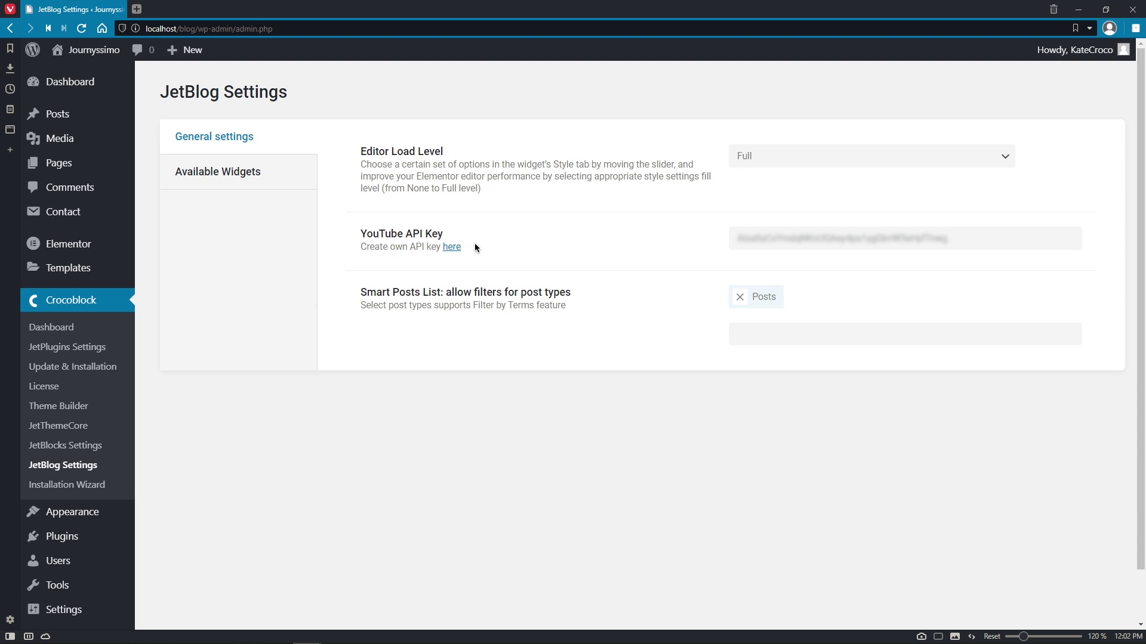
click(979, 239)
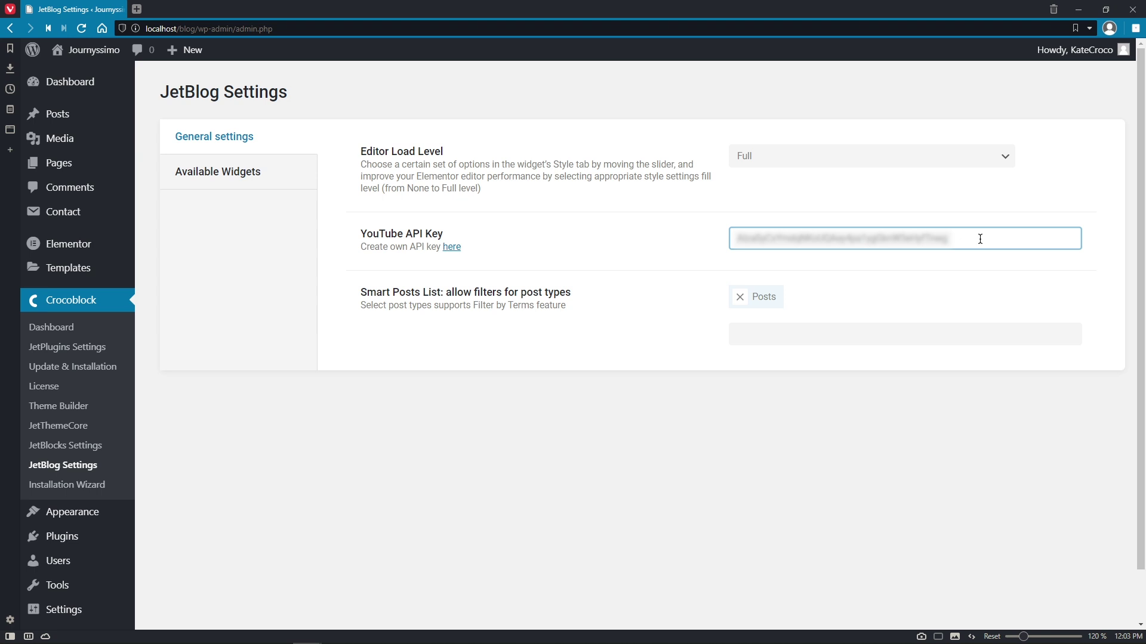
click(975, 268)
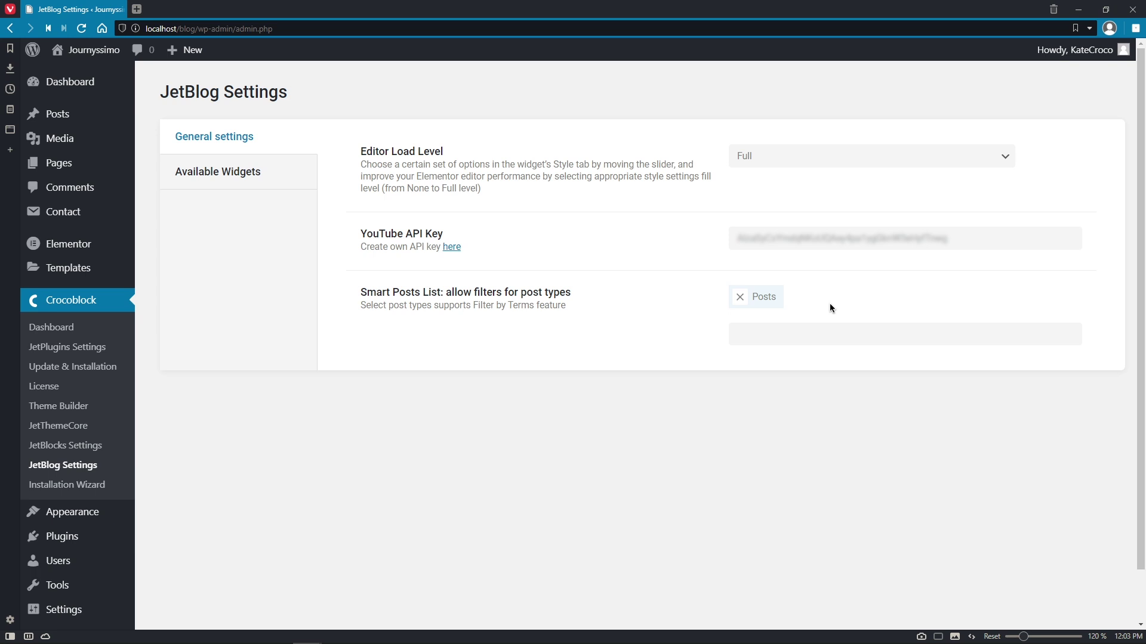
click(822, 333)
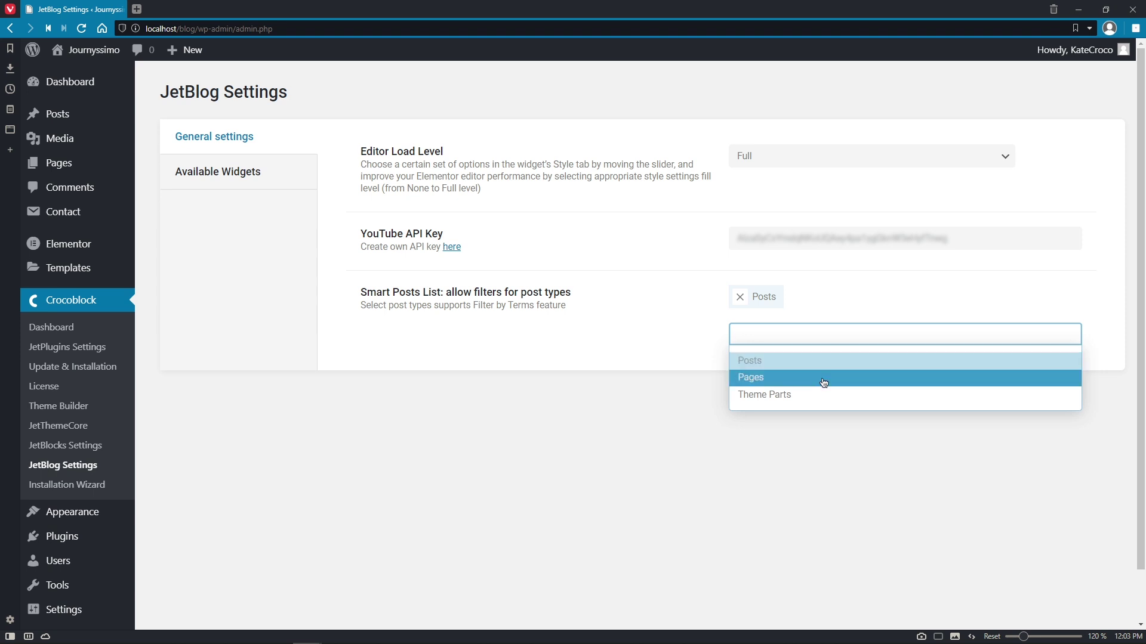
click(825, 422)
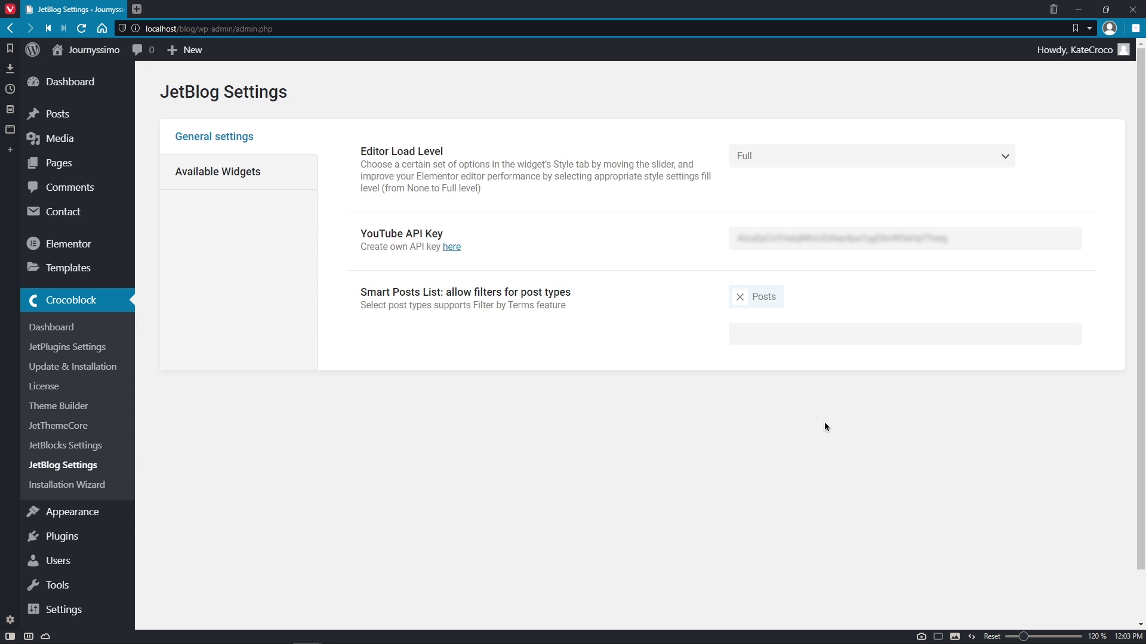
- Toggle Text Ticker and Smart Posts List off, then re-enable all six JetBlog widgets
click(280, 181)
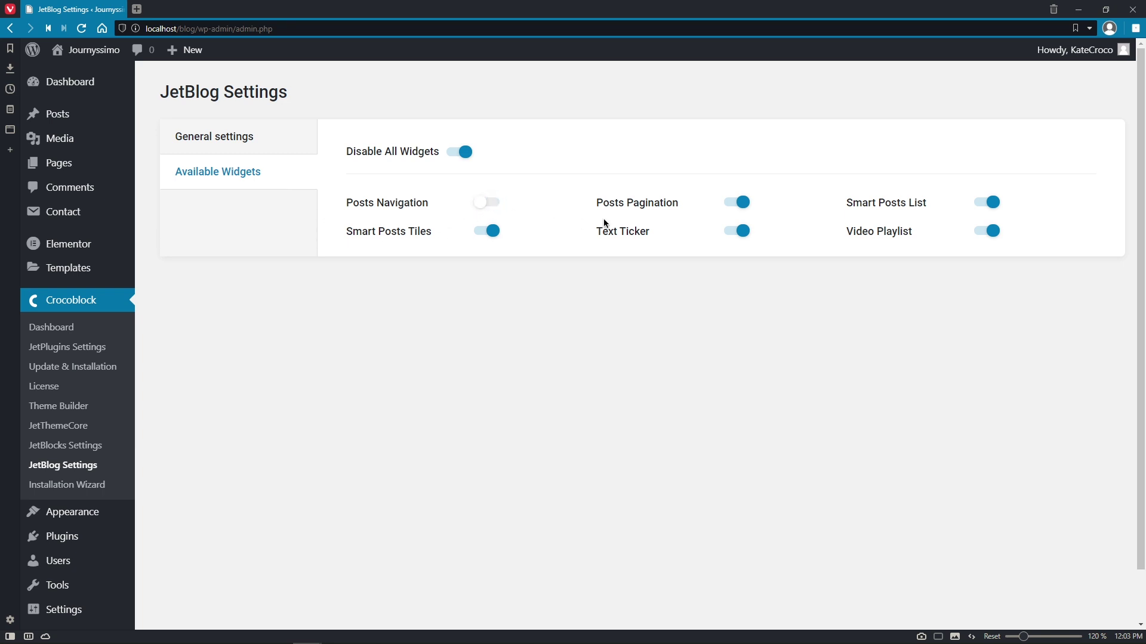
click(741, 232)
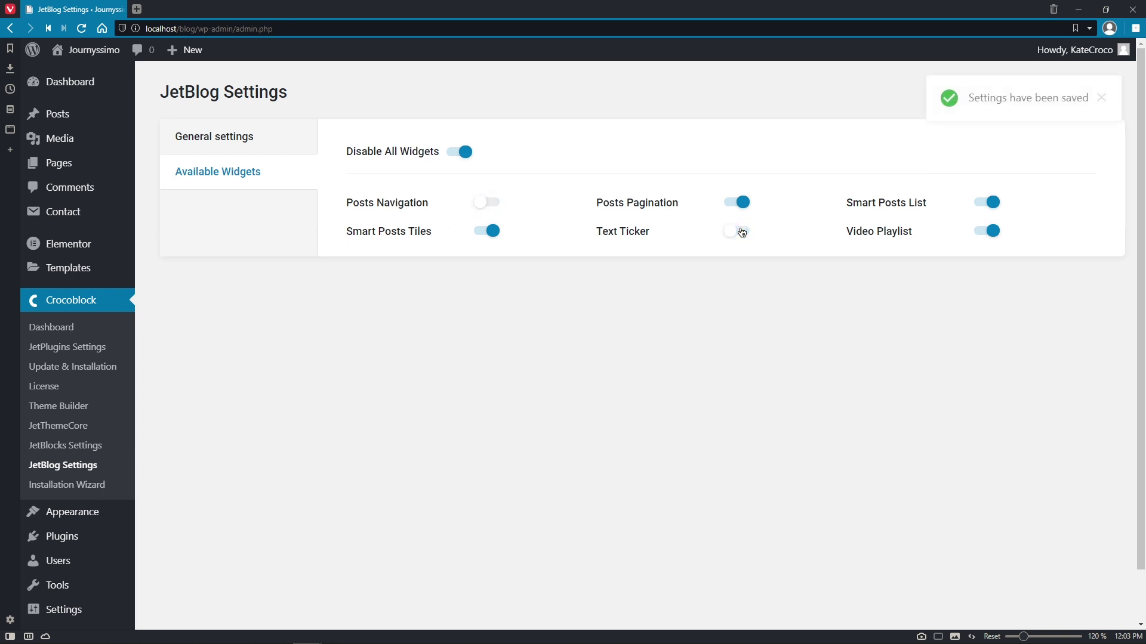
click(991, 203)
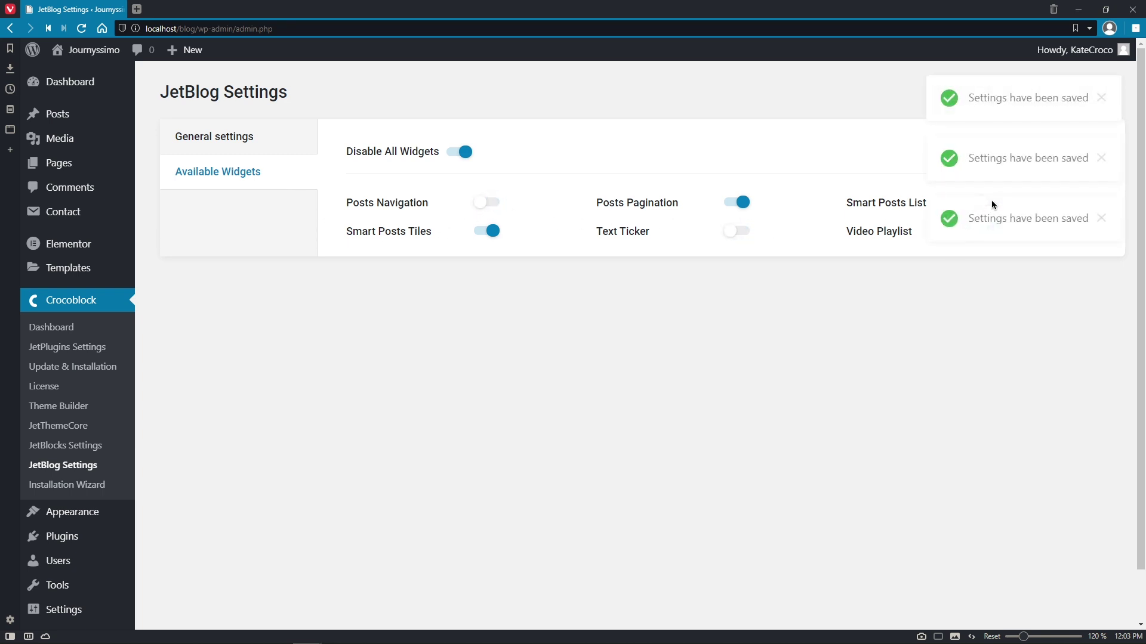
click(460, 152)
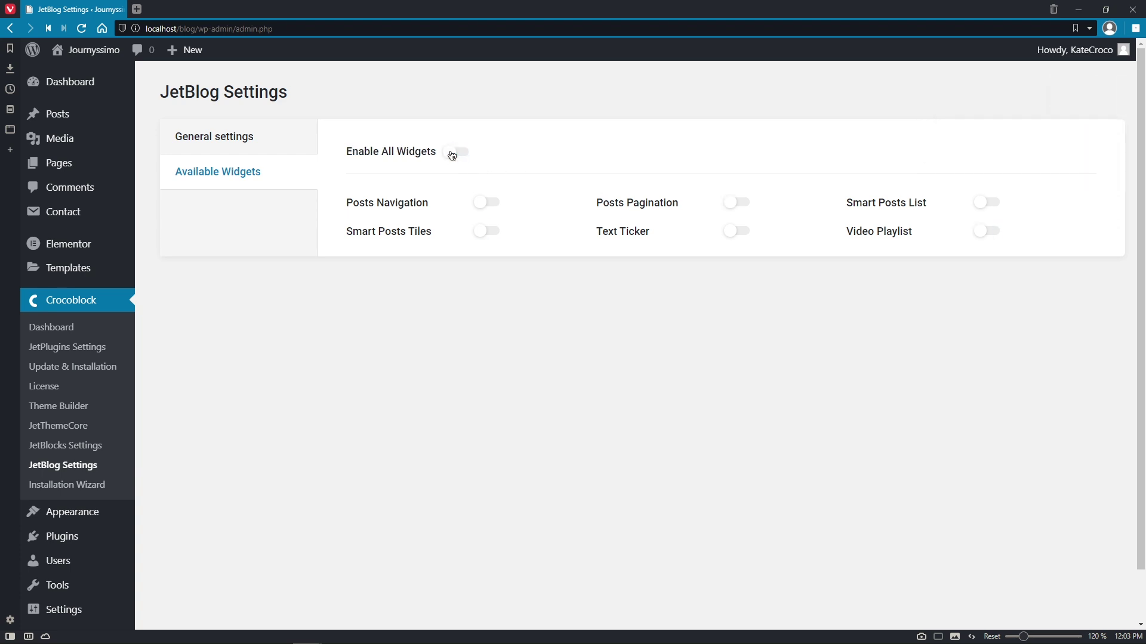
click(452, 154)
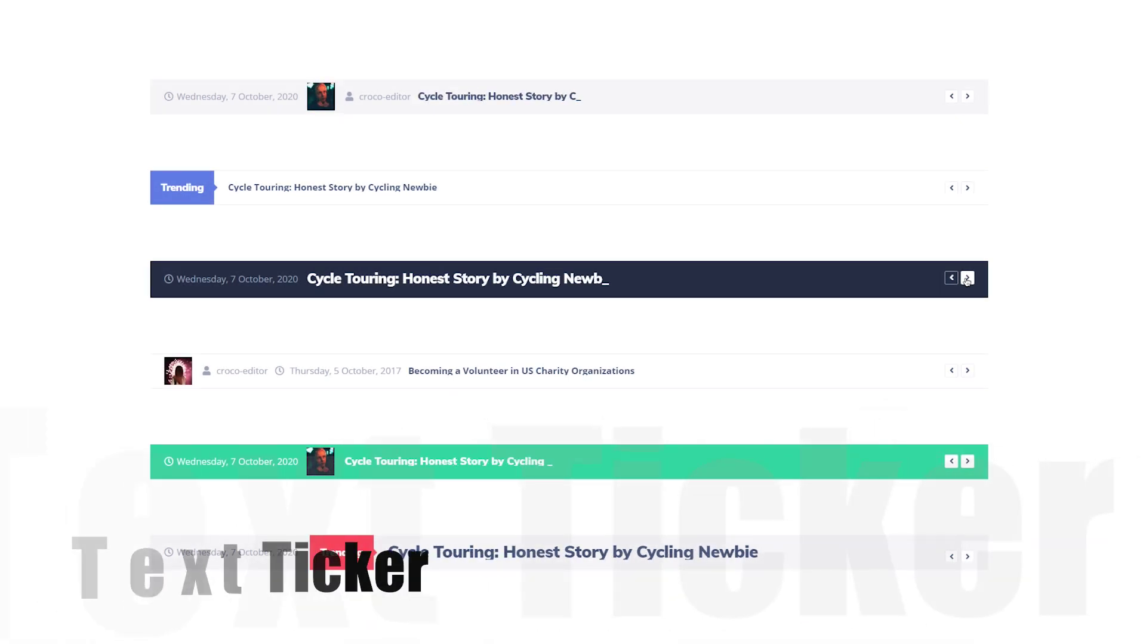
- Cycle the fourth Text Ticker demo's headlines, then scroll down to the Video Playlist demo
click(967, 371)
click(967, 372)
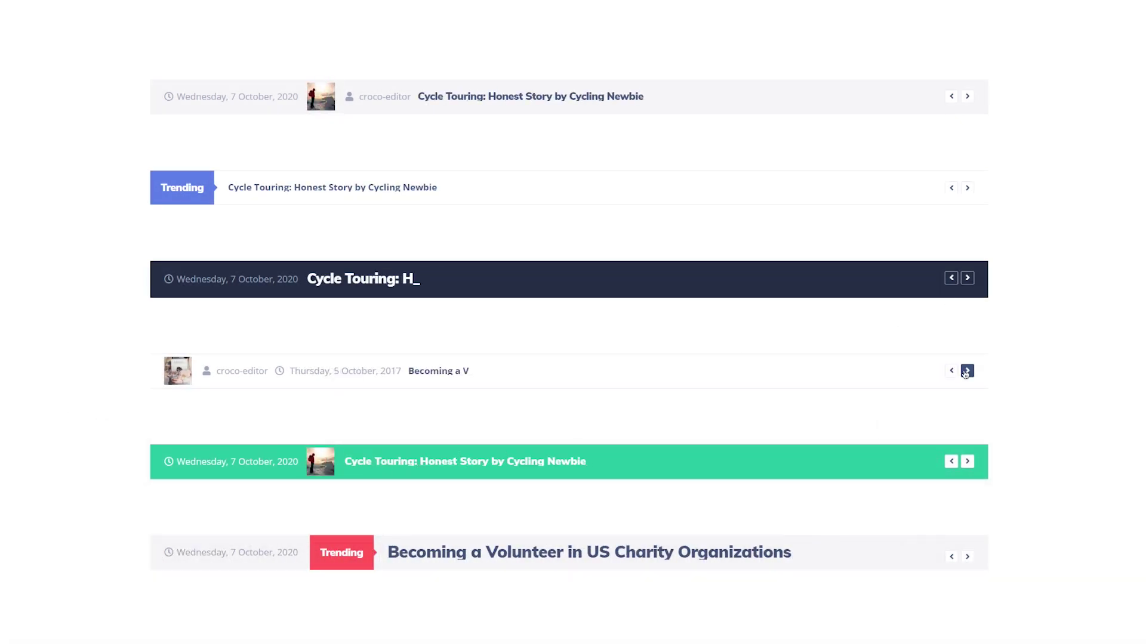
click(967, 372)
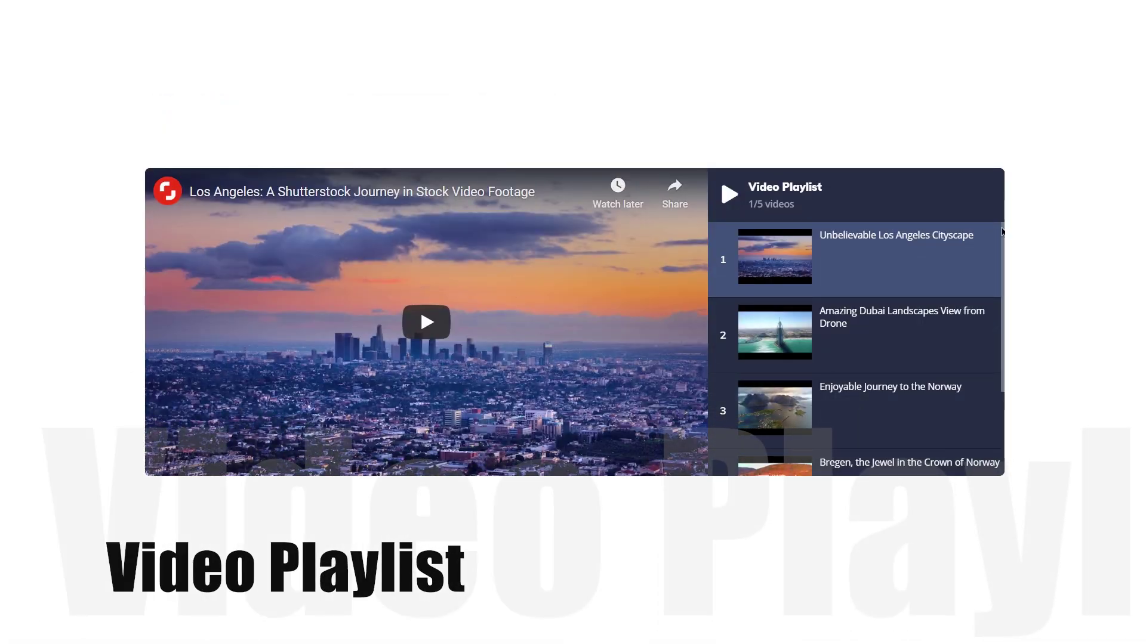
drag(1003, 234, 1003, 291)
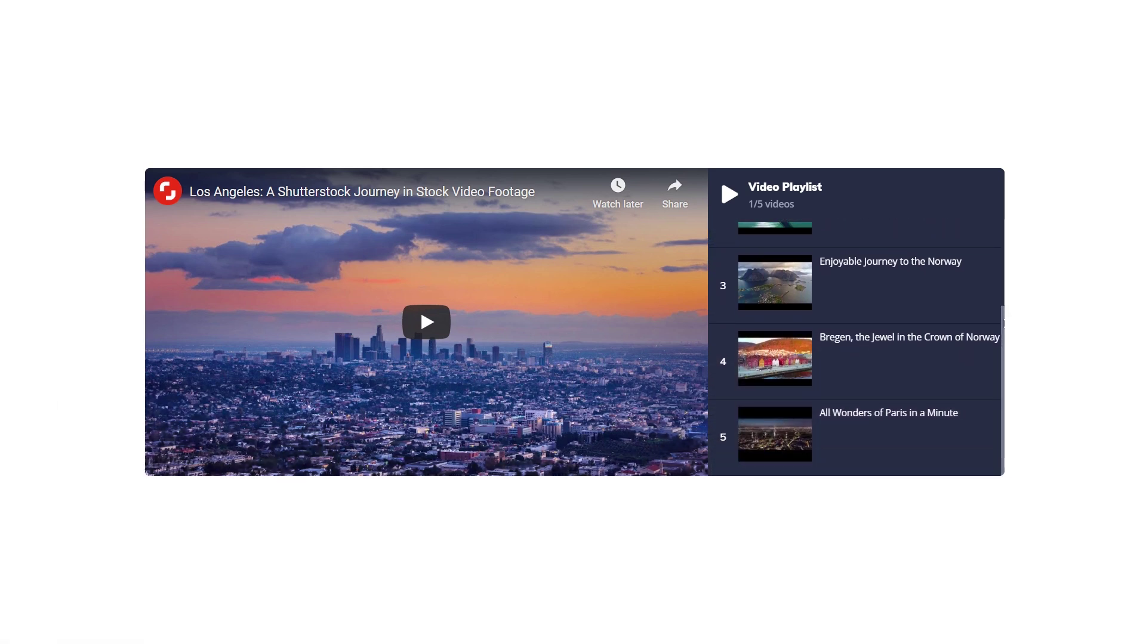
- Play the Dubai landscapes video, then the Sweet Blooms and Sunny Spring Days clip
drag(1003, 291, 1001, 244)
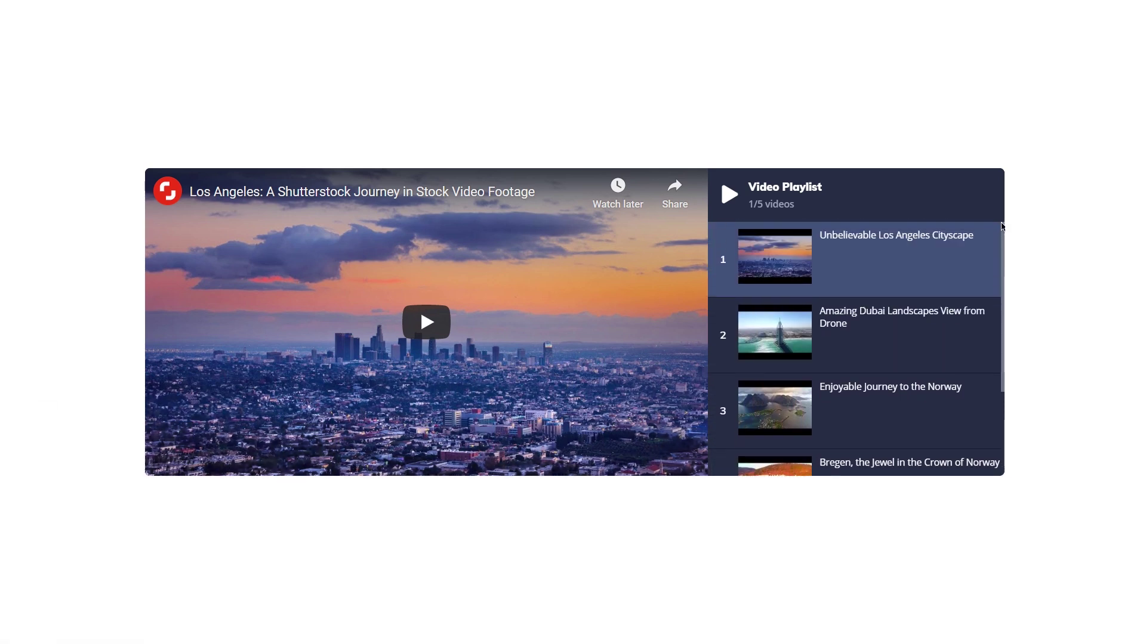
click(959, 325)
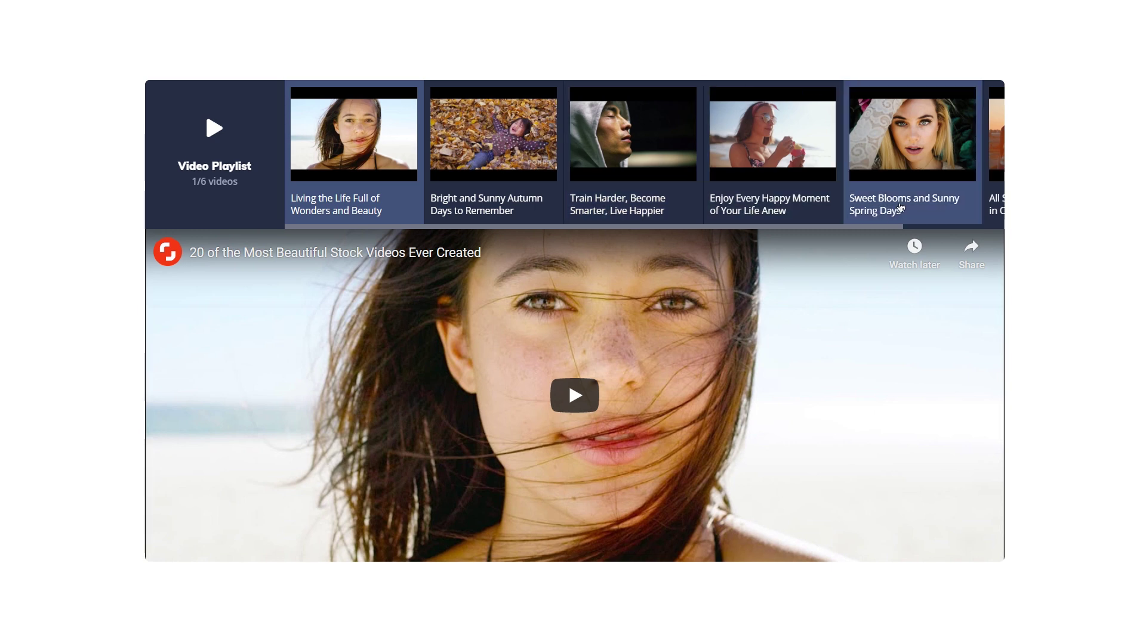
click(900, 208)
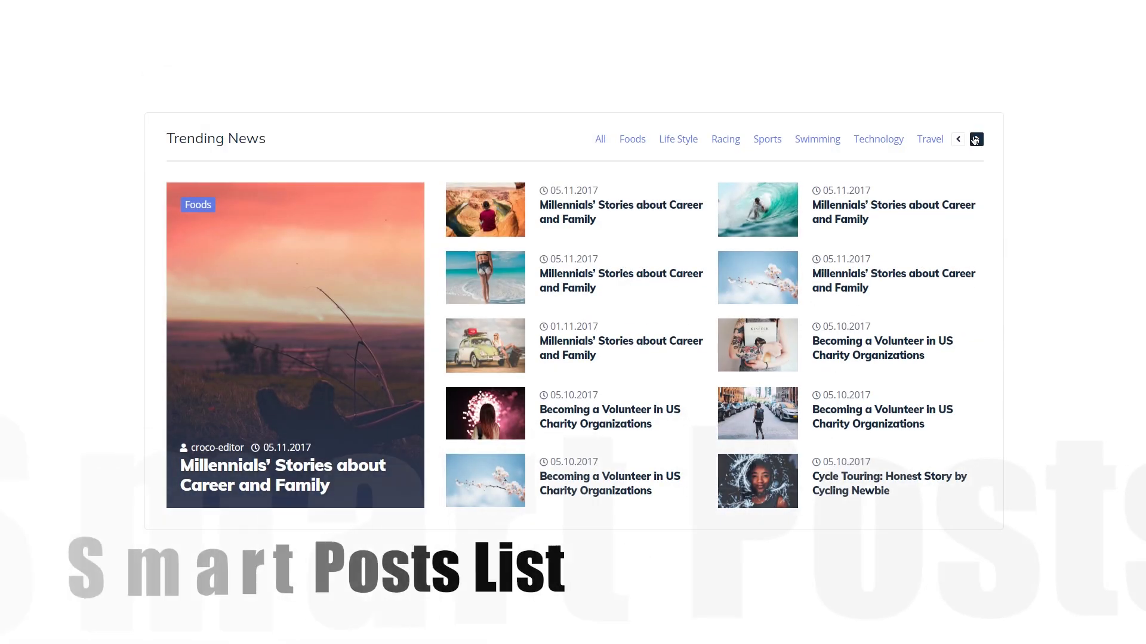
- Filter the Smart Posts List demo by Sports, Life Style and Swimming, and page through trending articles
click(975, 139)
click(762, 139)
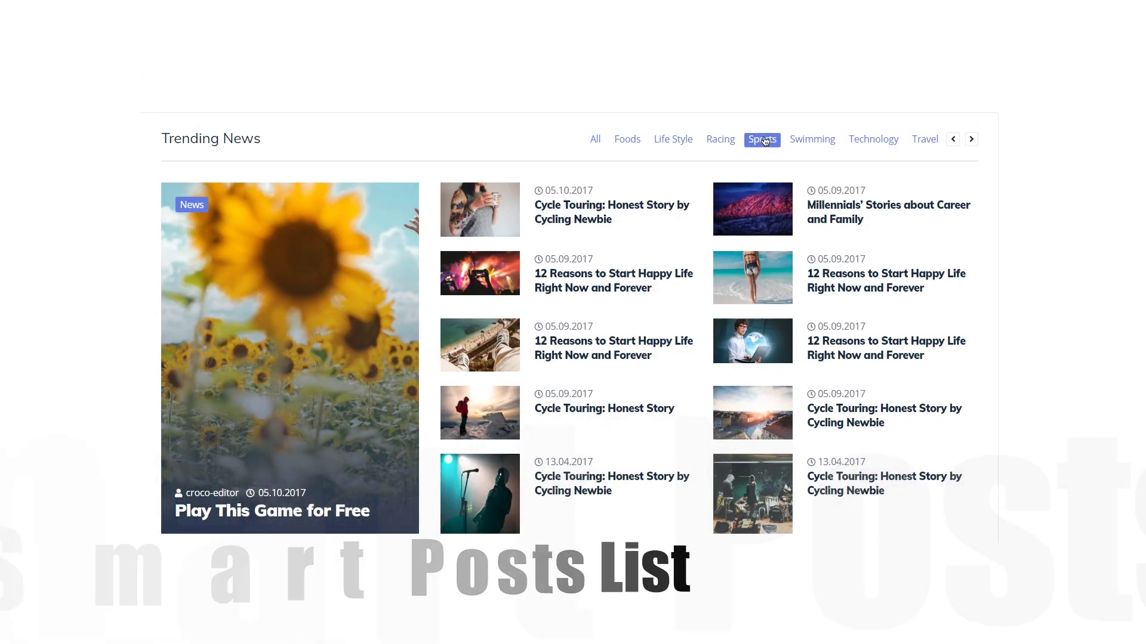
click(662, 142)
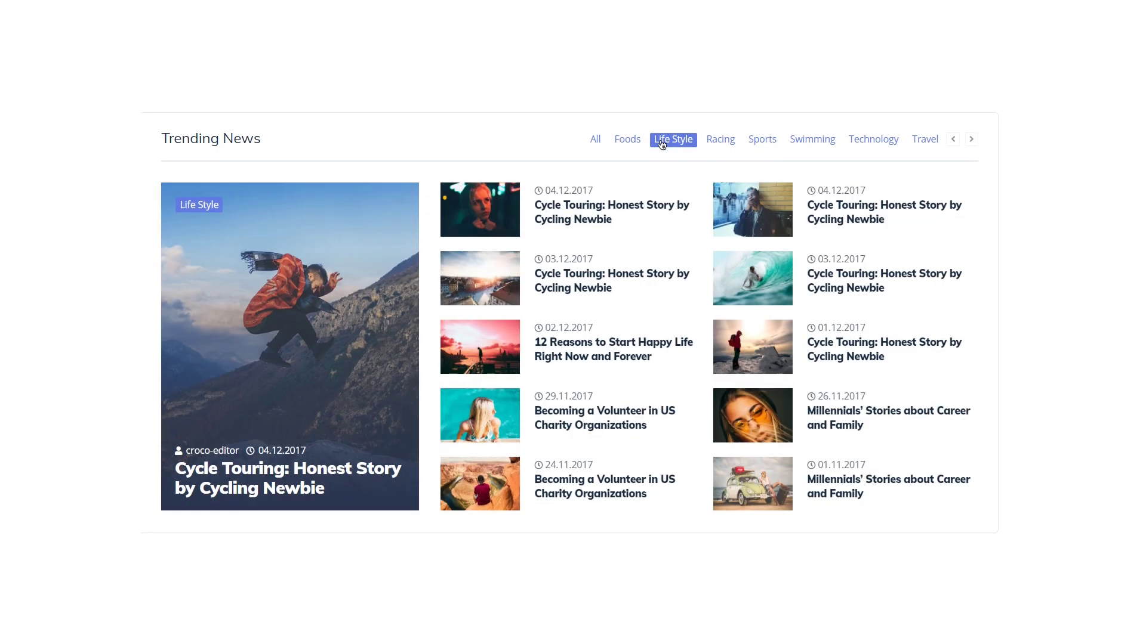
click(812, 139)
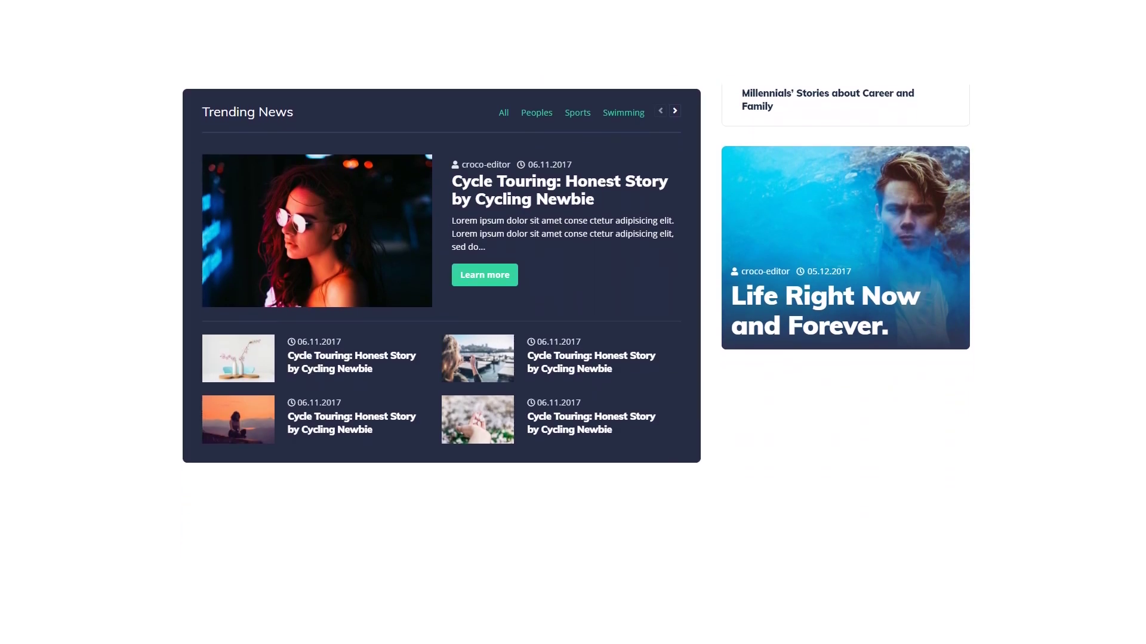
click(679, 116)
click(679, 115)
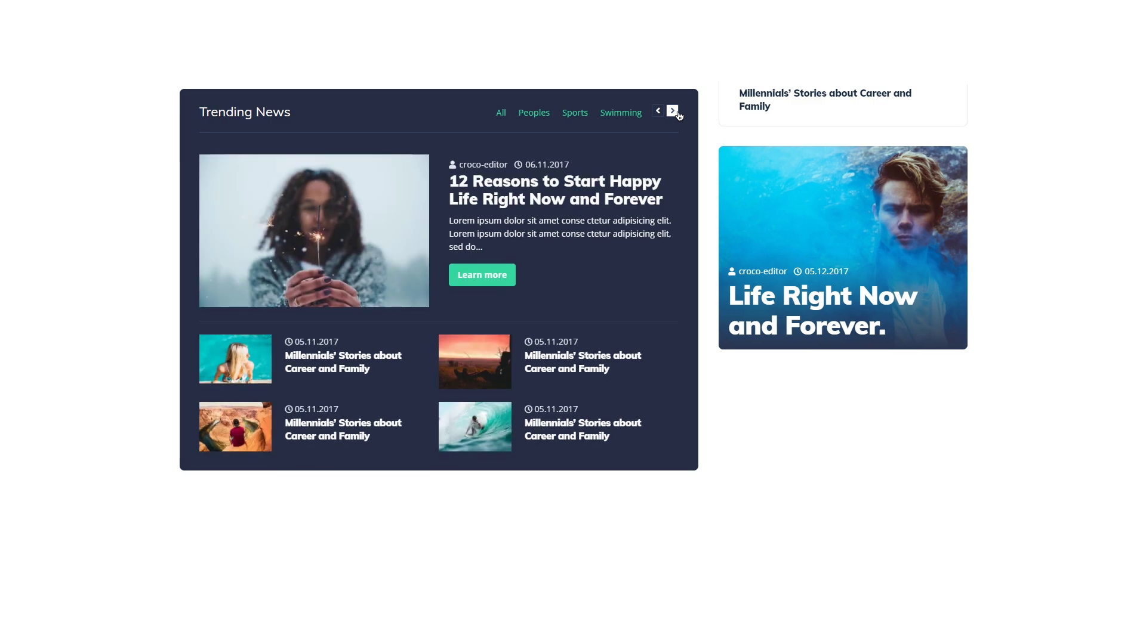
click(678, 115)
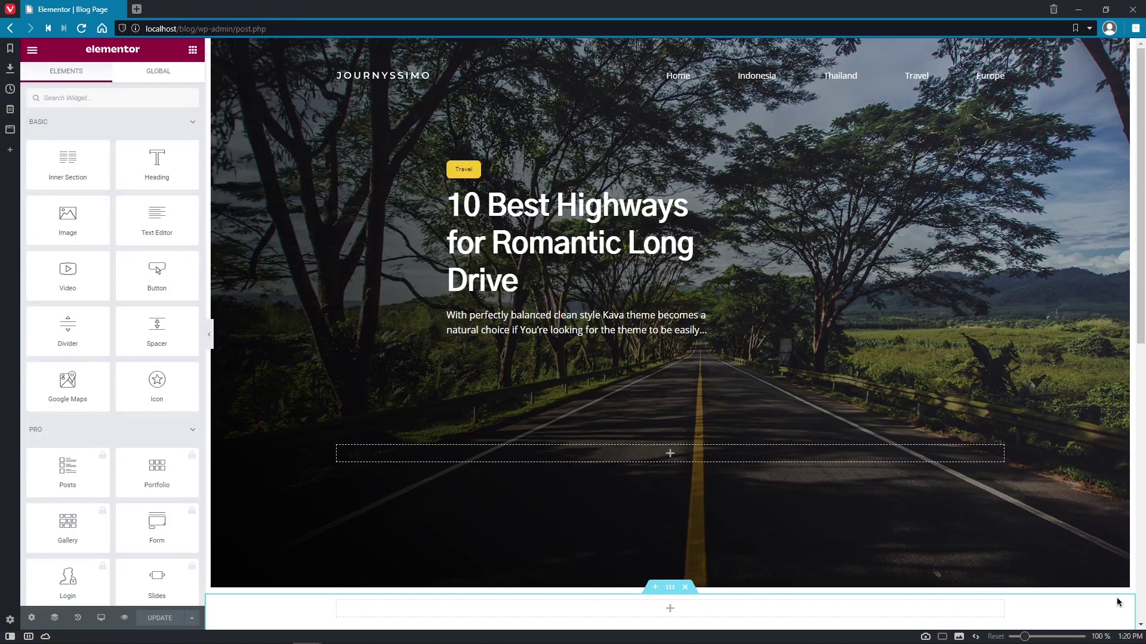
mouse_move(1012, 84)
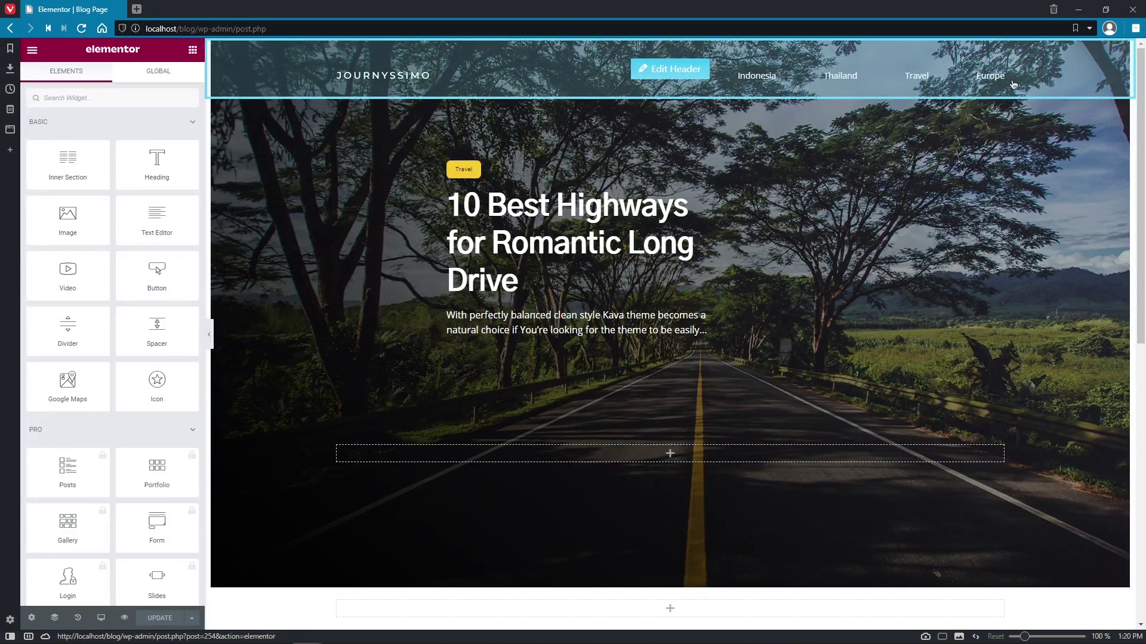
- Search widgets for 'text ticker' and drop a Text Ticker into the hero's empty column
scroll(1012, 84, down, 3)
scroll(1013, 89, down, 3)
scroll(1012, 95, down, 3)
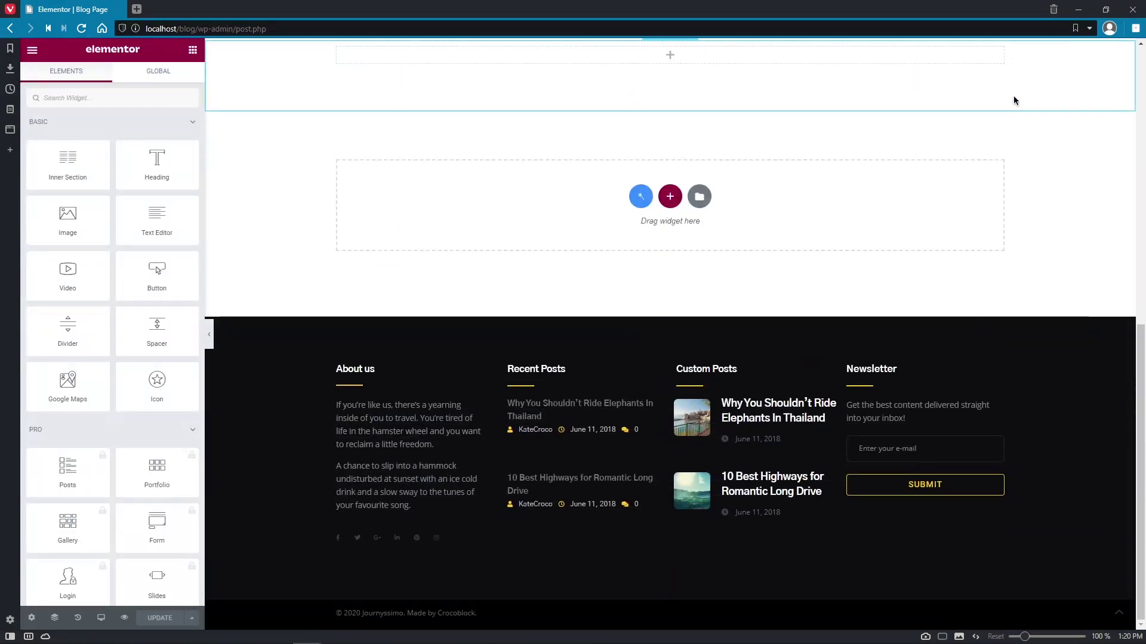
scroll(994, 401, up, 3)
scroll(993, 400, up, 3)
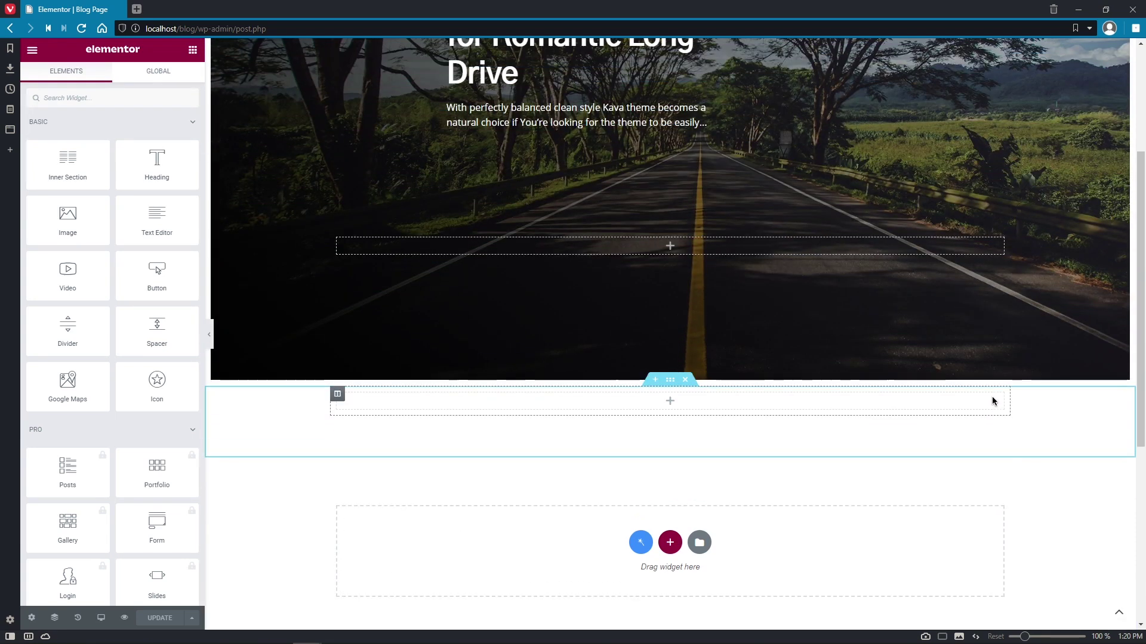
scroll(994, 400, up, 3)
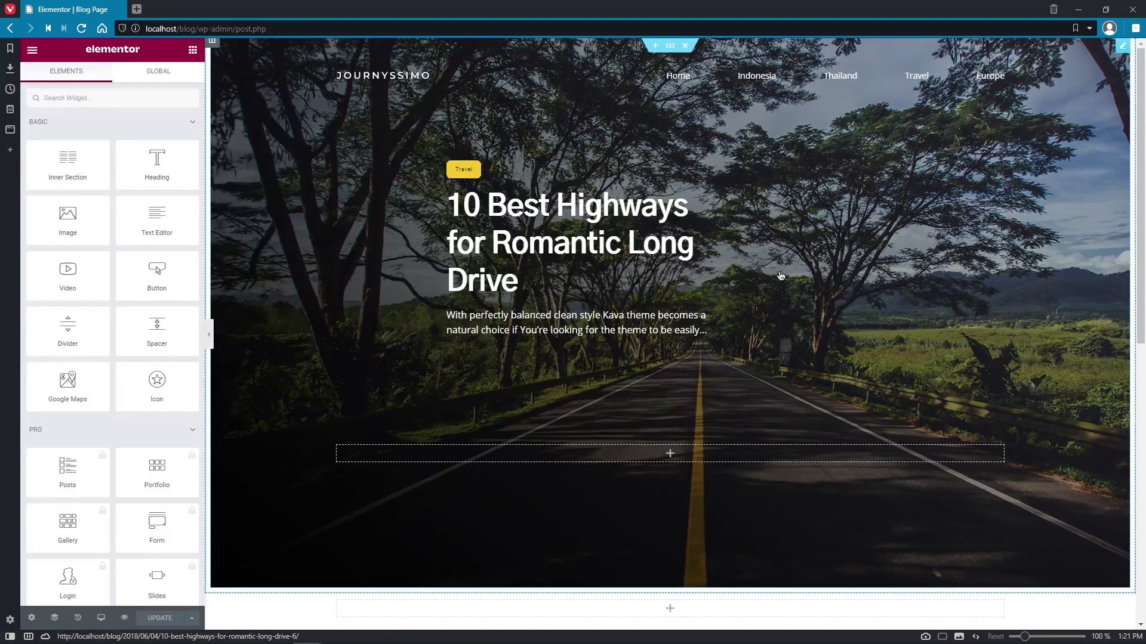
click(114, 98)
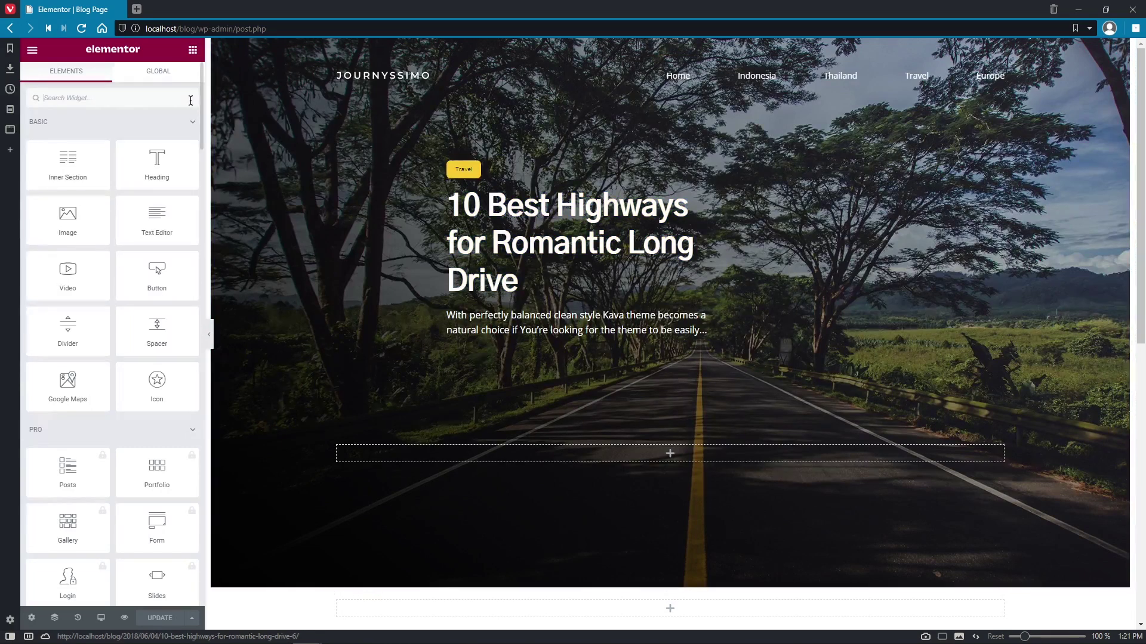
text(text ticker)
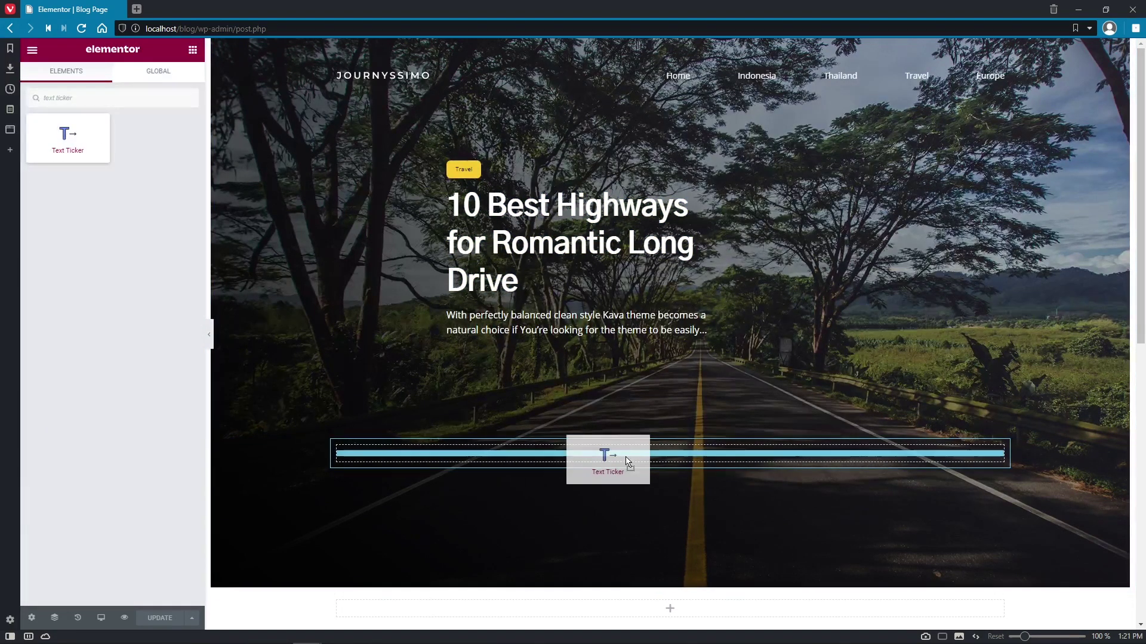
drag(84, 136, 626, 461)
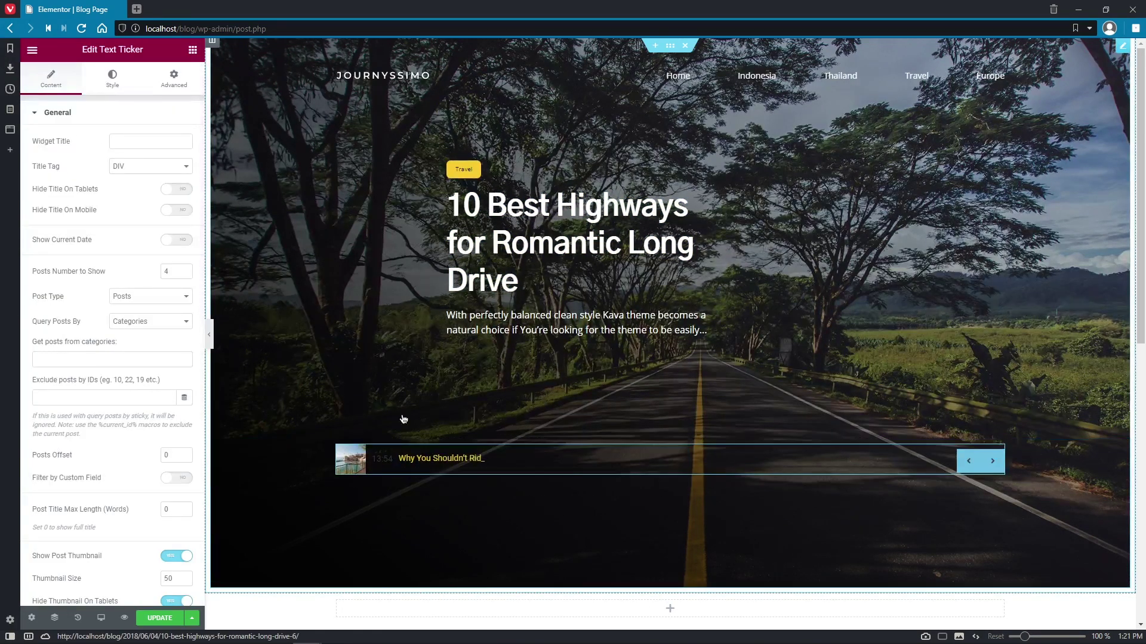
- Review the ticker title settings, keep the DIV title tag, and turn on Show Current Date
click(139, 108)
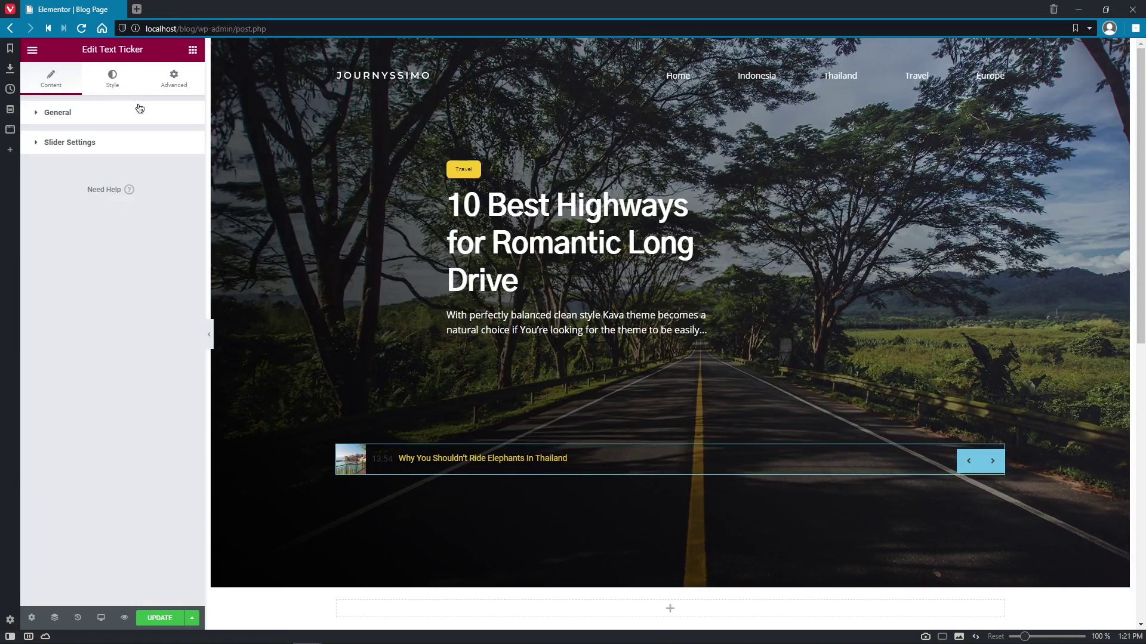
click(142, 144)
click(140, 116)
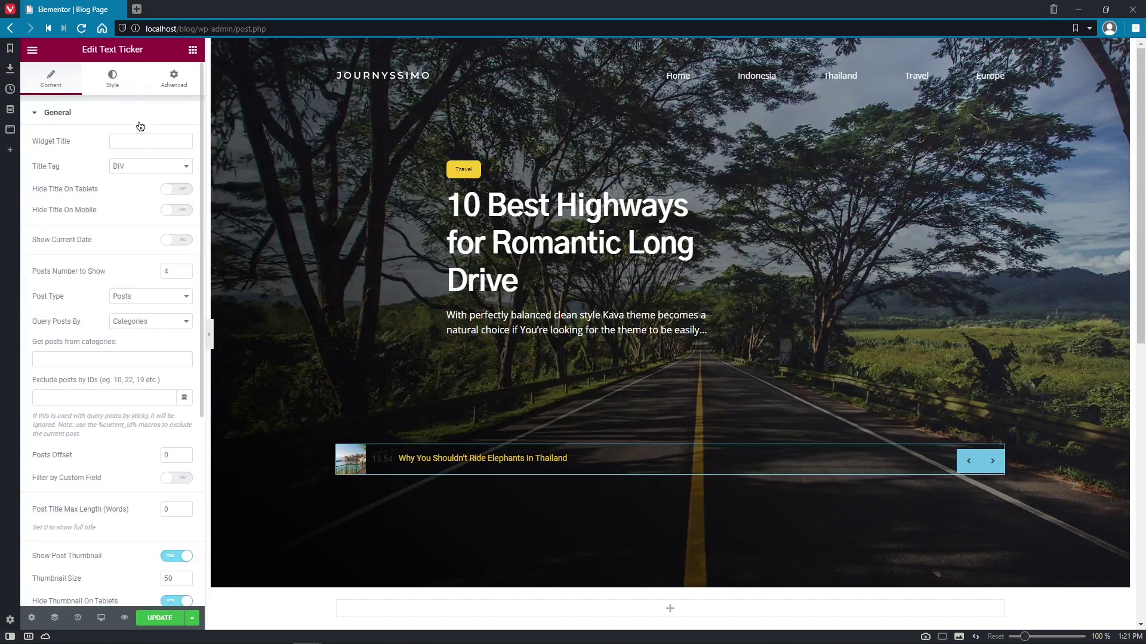
click(140, 139)
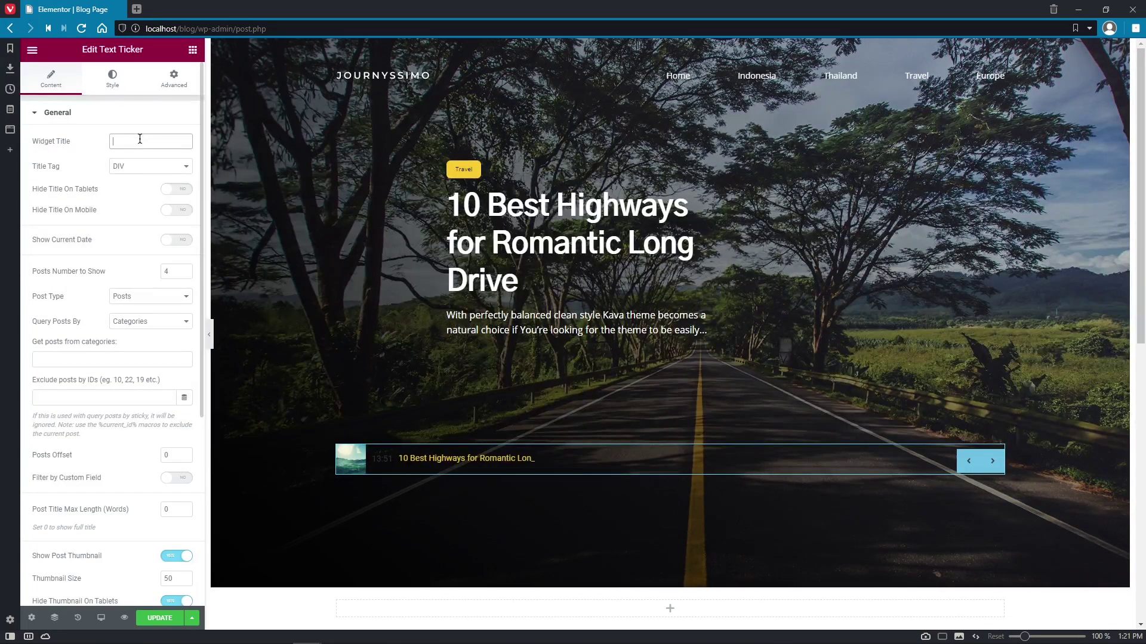
click(182, 171)
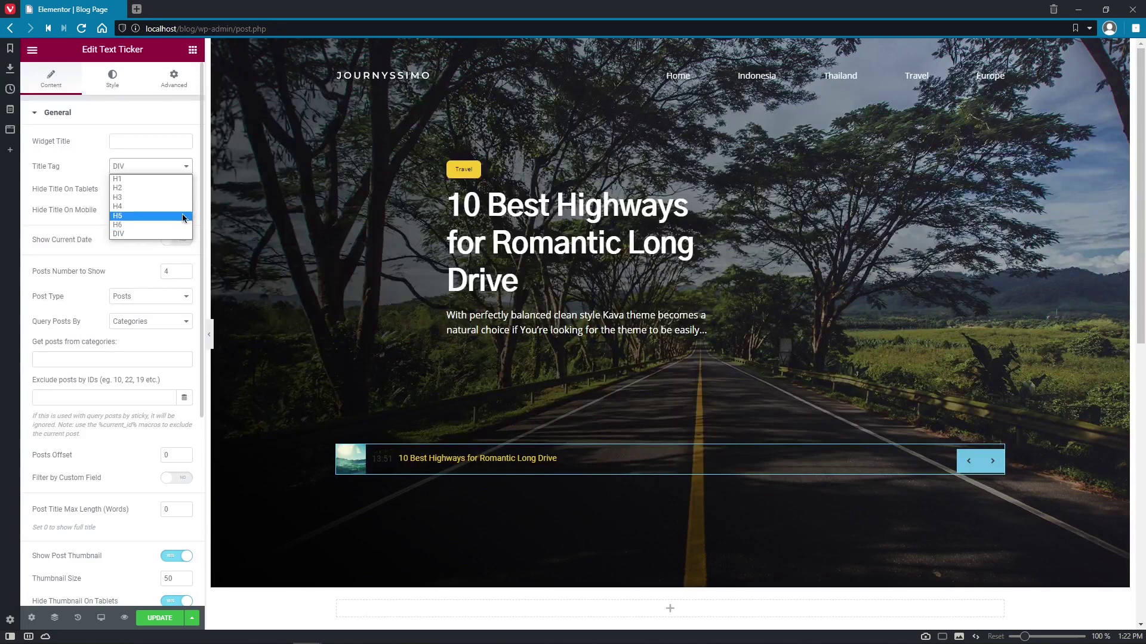
click(195, 169)
click(188, 191)
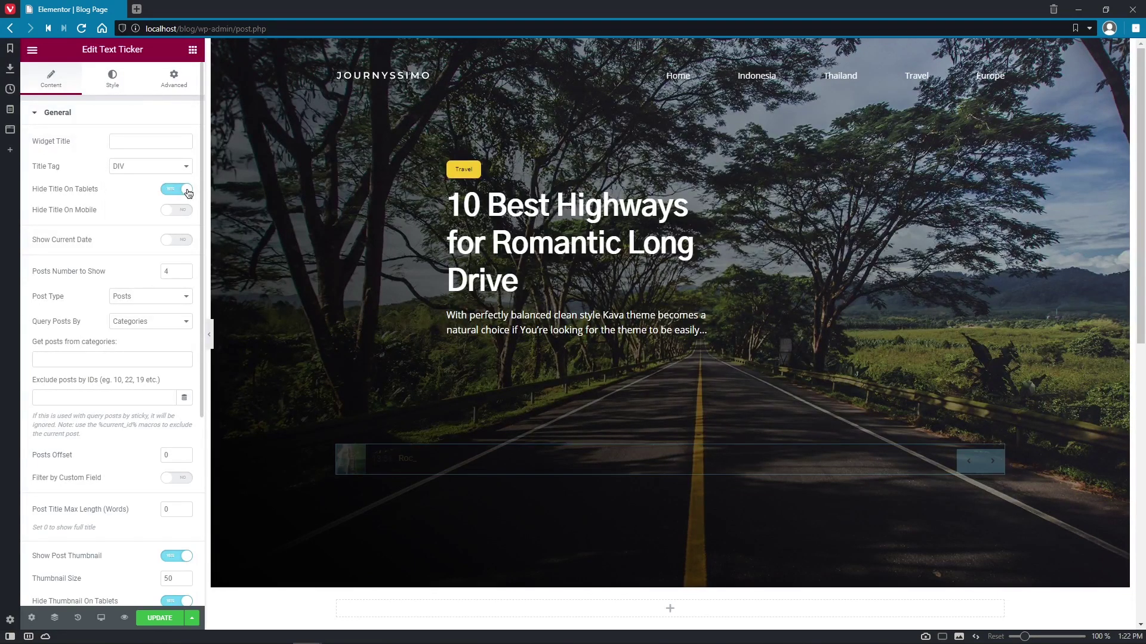
click(188, 192)
click(183, 216)
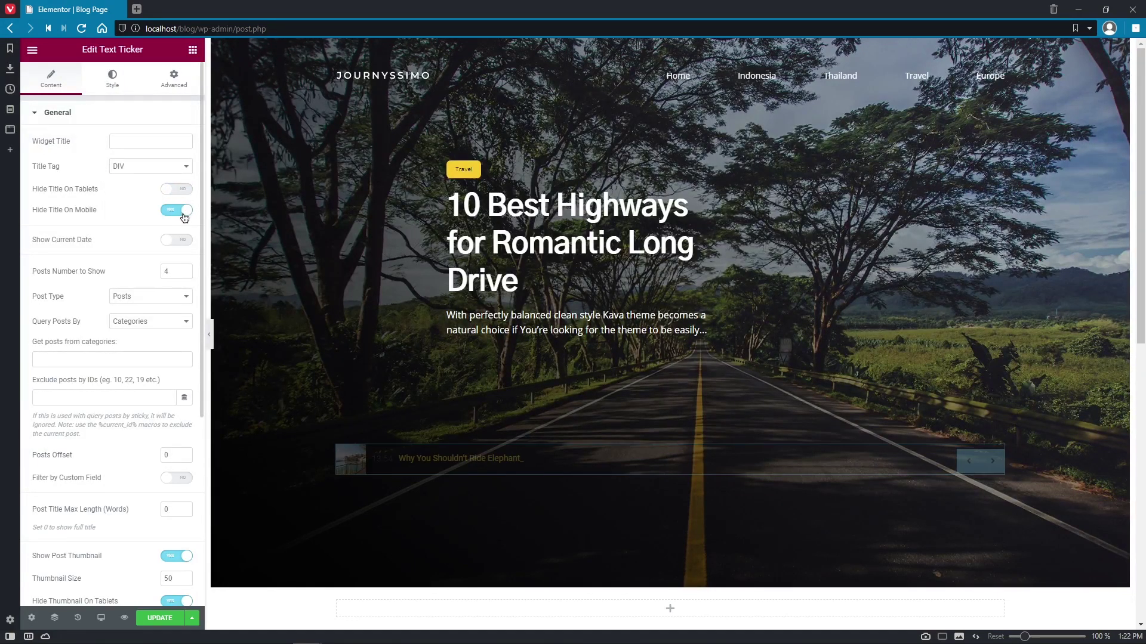
click(185, 244)
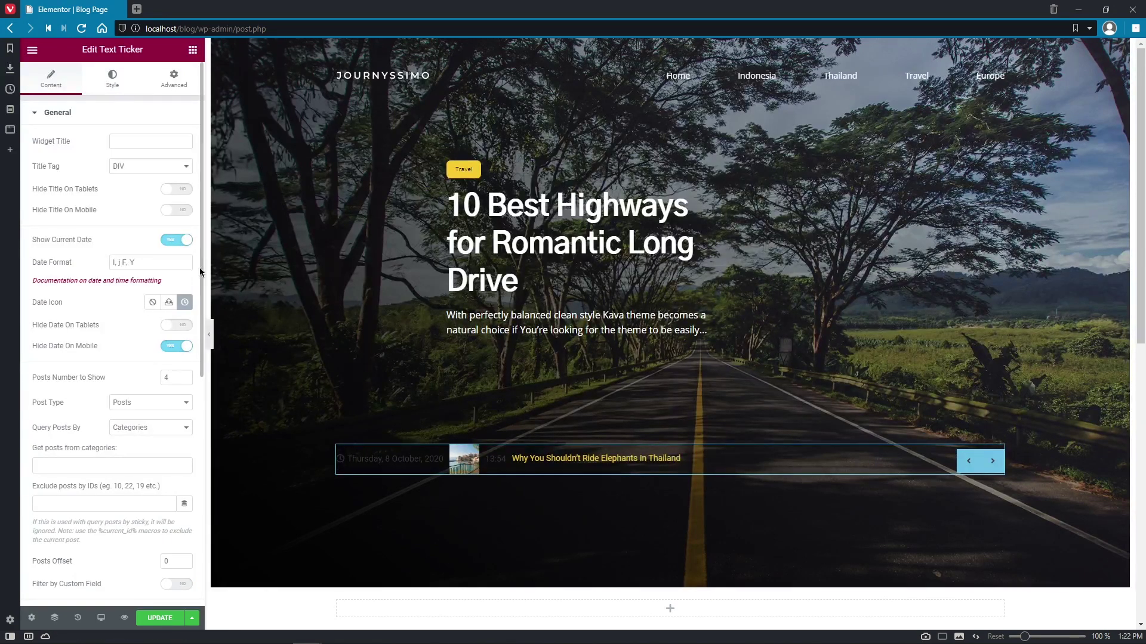
- Set the date icon to None and turn off Show Current Date
click(183, 303)
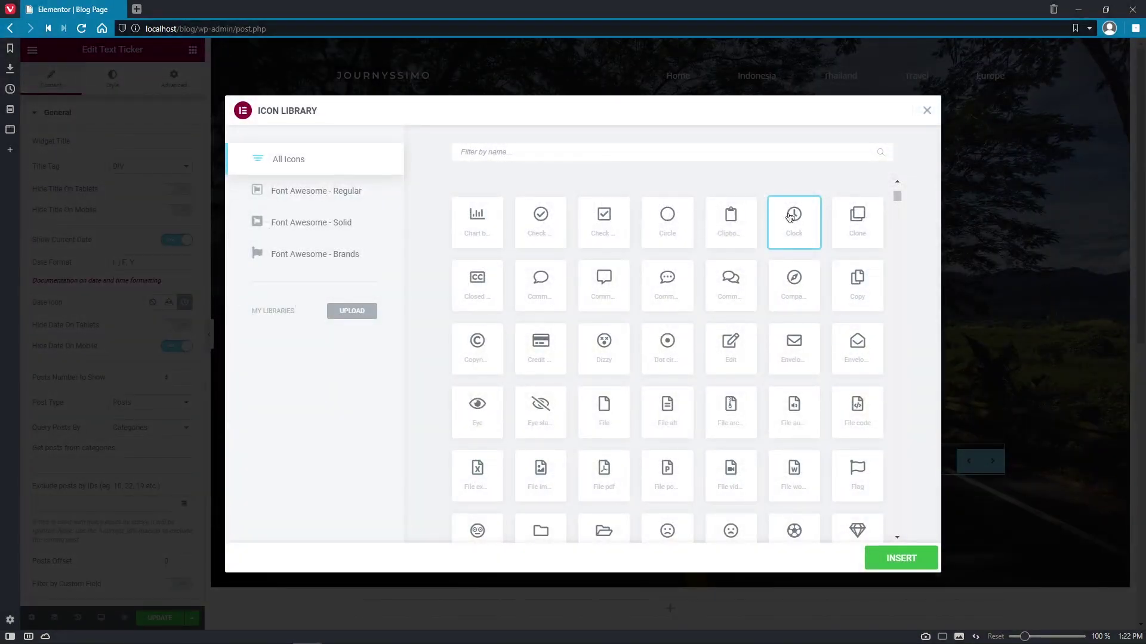
click(930, 111)
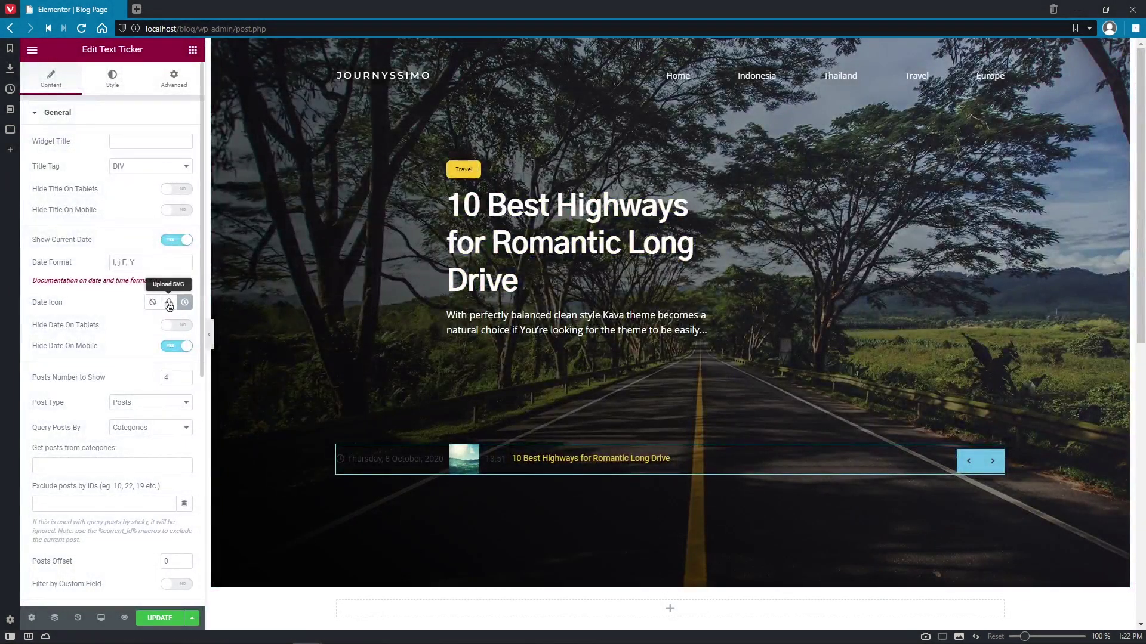
click(153, 303)
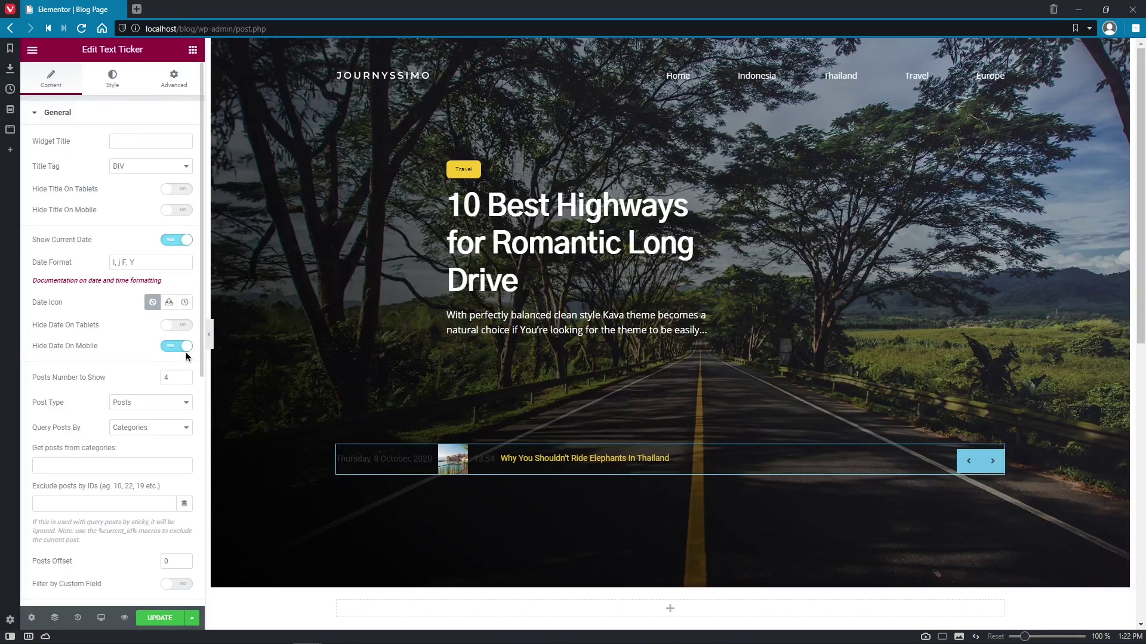
click(176, 241)
- Show 8 Posts chosen by Categories, with a Posts Offset of 1
click(168, 271)
text(8)
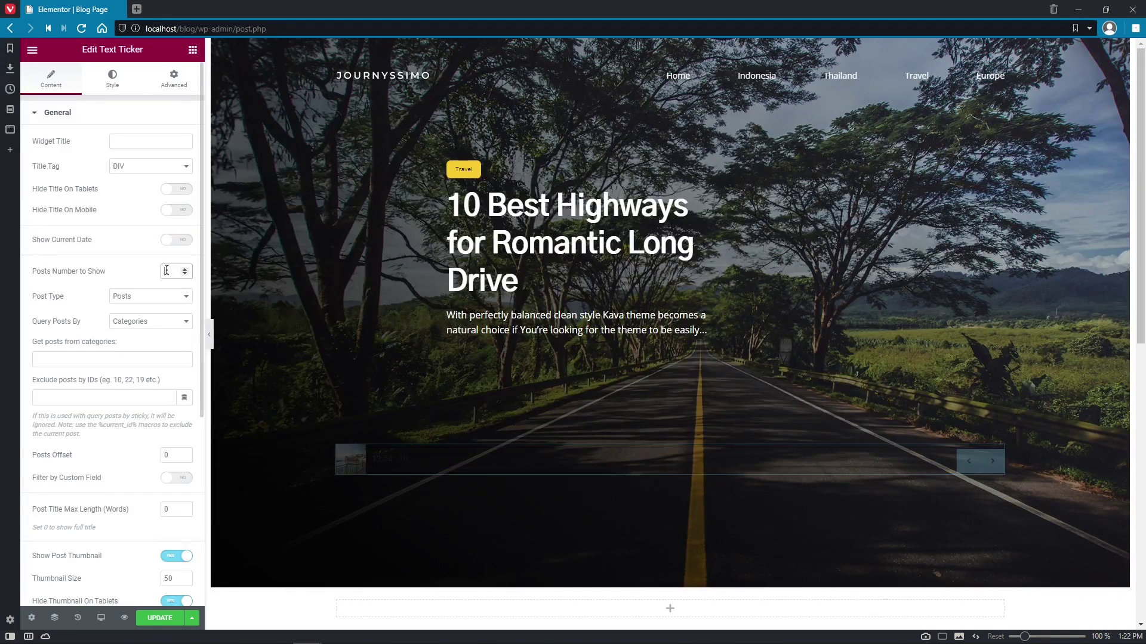
click(184, 297)
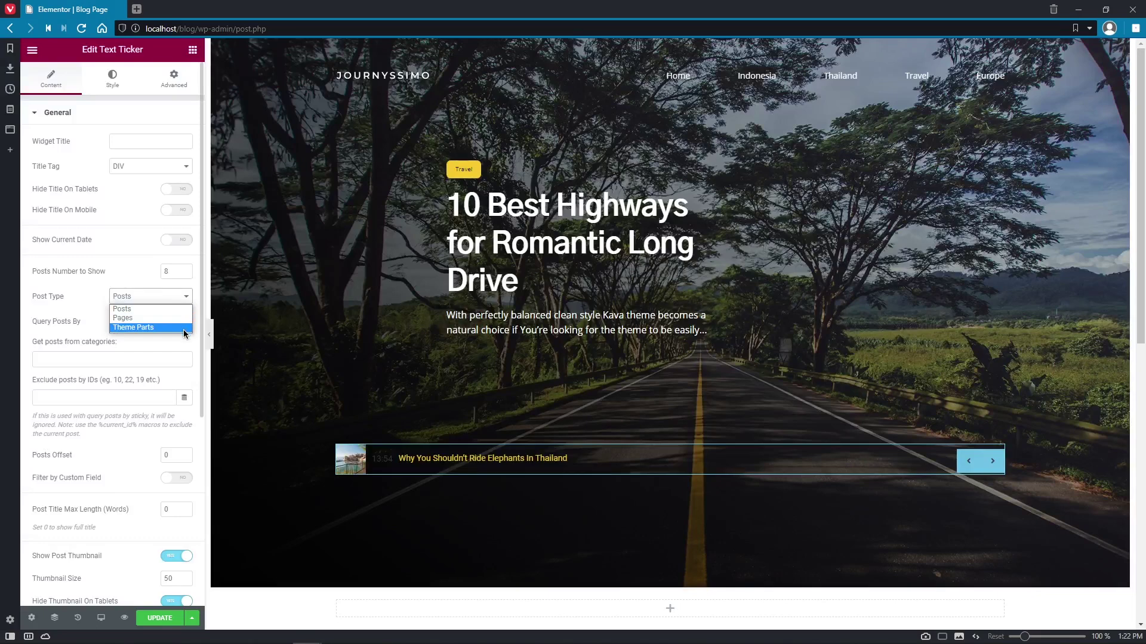
click(179, 309)
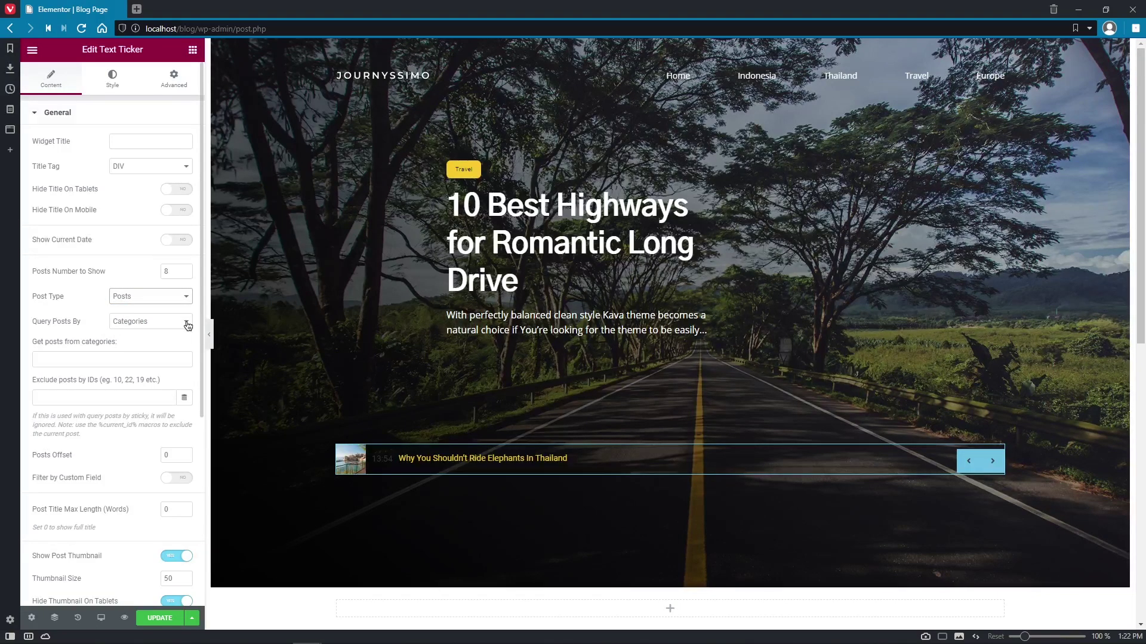
click(188, 325)
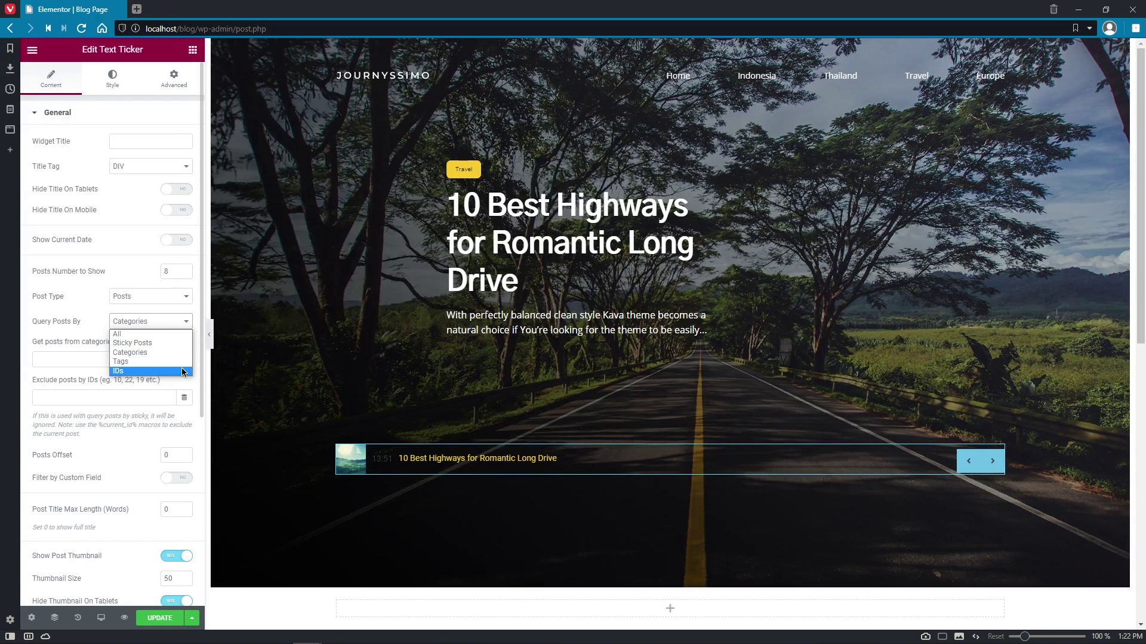
click(181, 352)
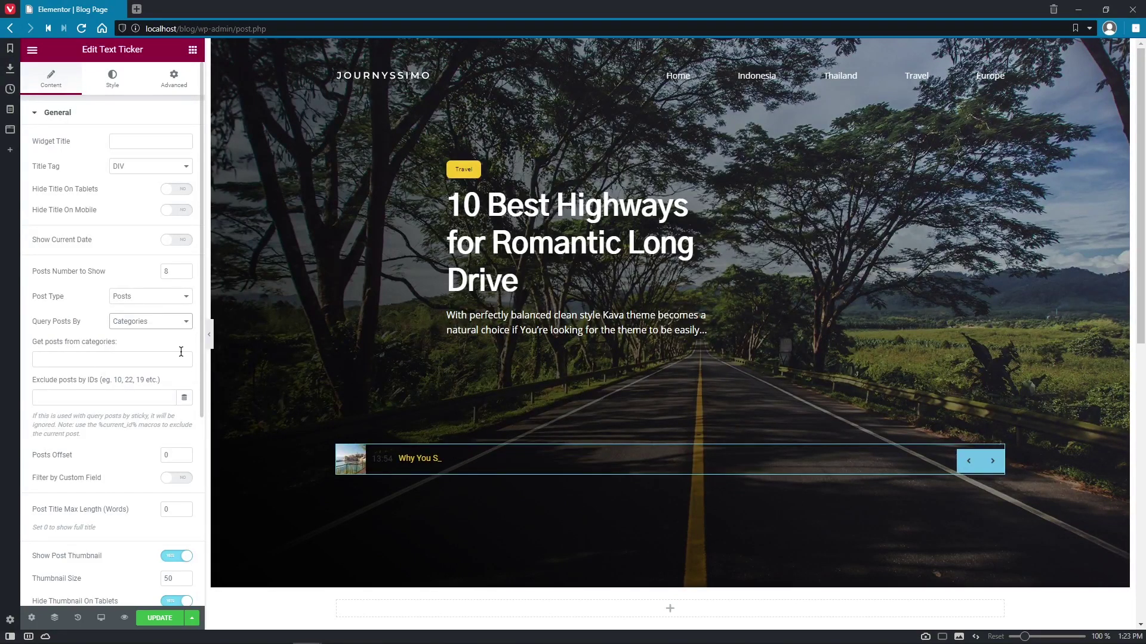
scroll(181, 352, down, 2)
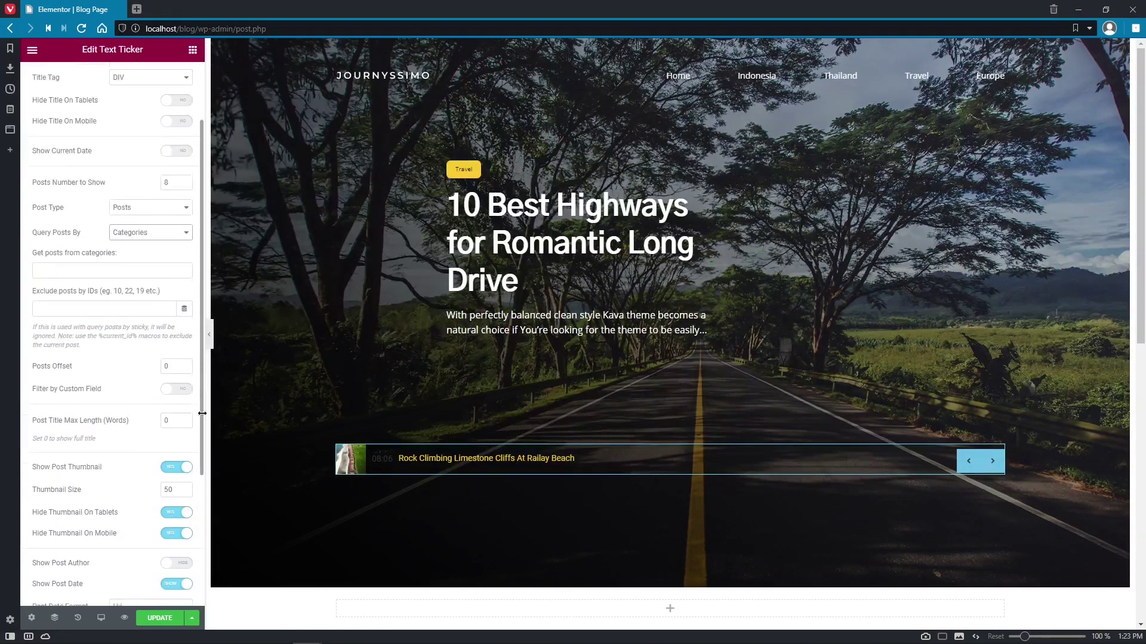
scroll(181, 352, down, 3)
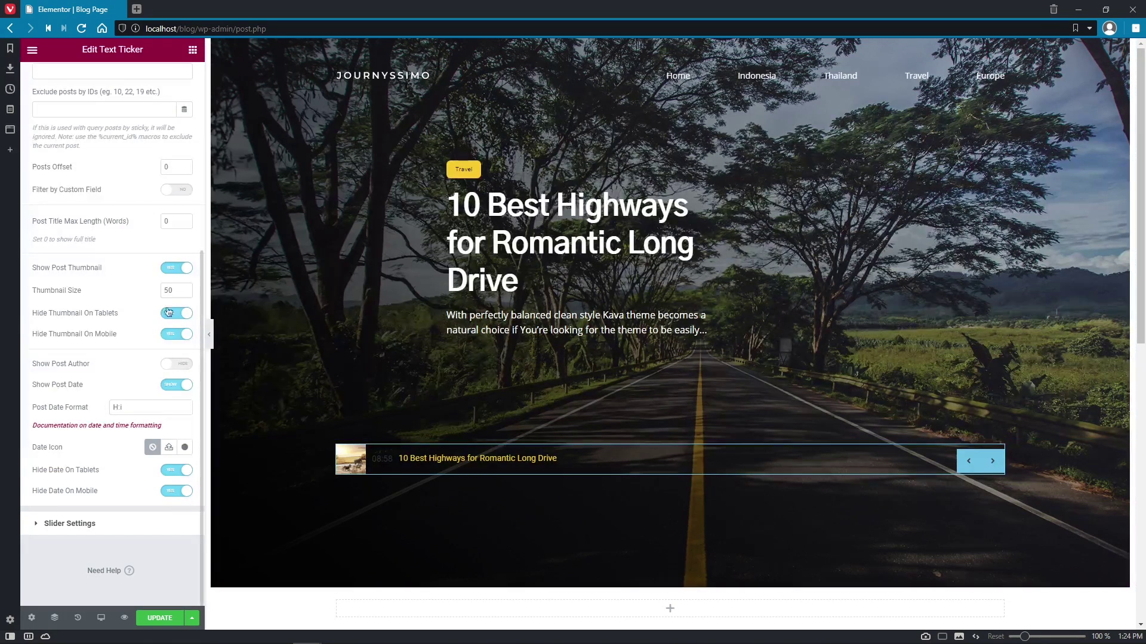
drag(178, 166, 158, 168)
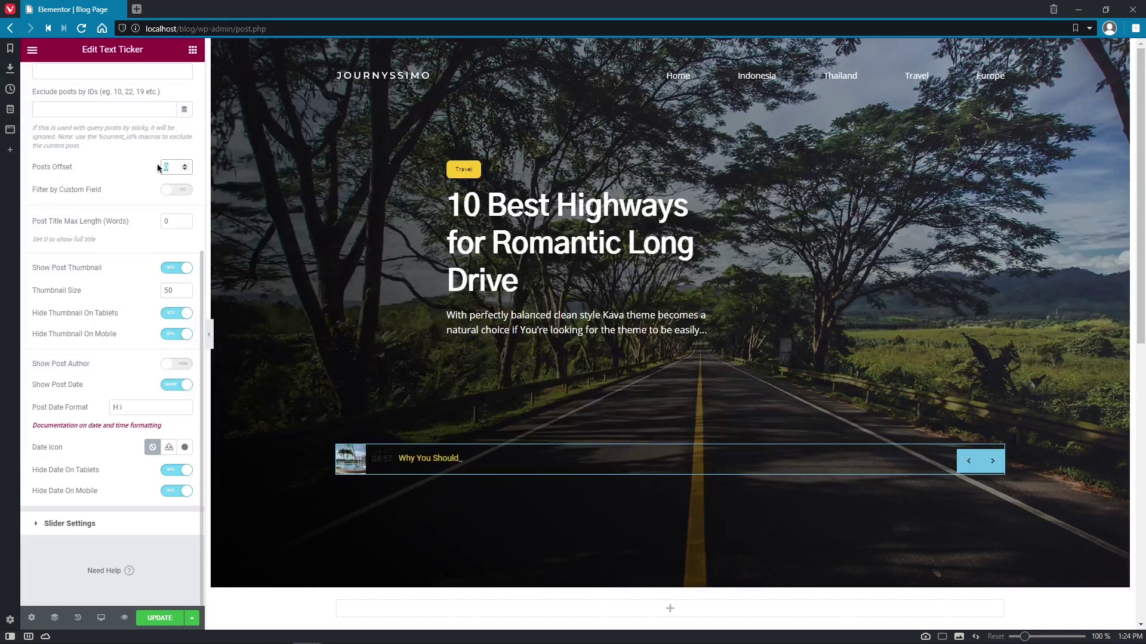
text(1)
- Keep custom field filtering off, thumbnails and post date shown, and the author hidden
click(179, 190)
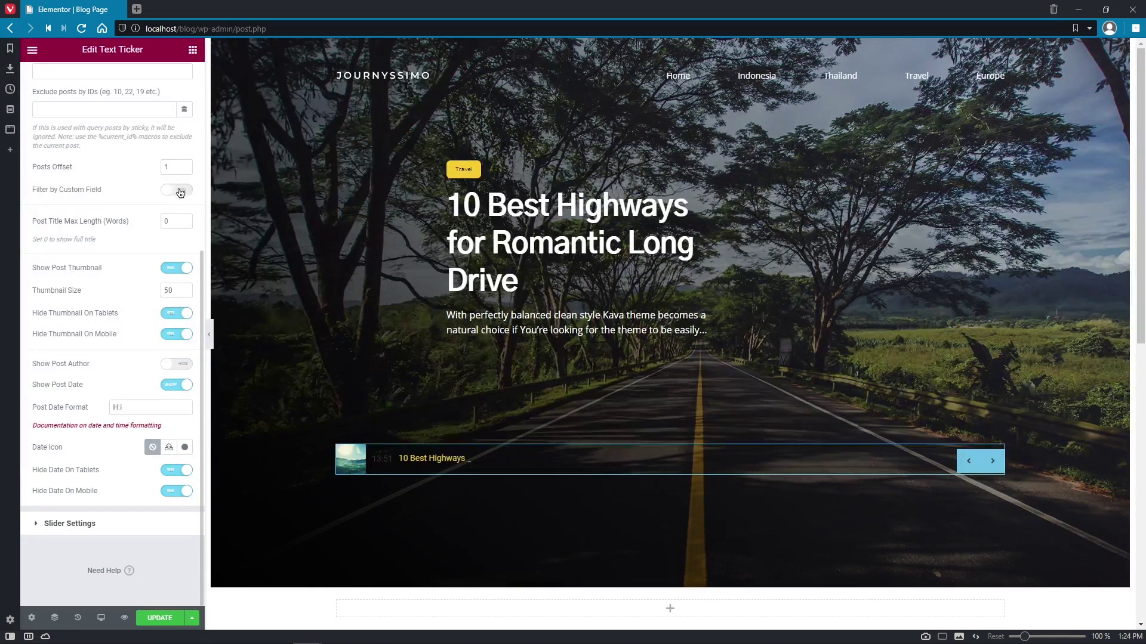
click(180, 191)
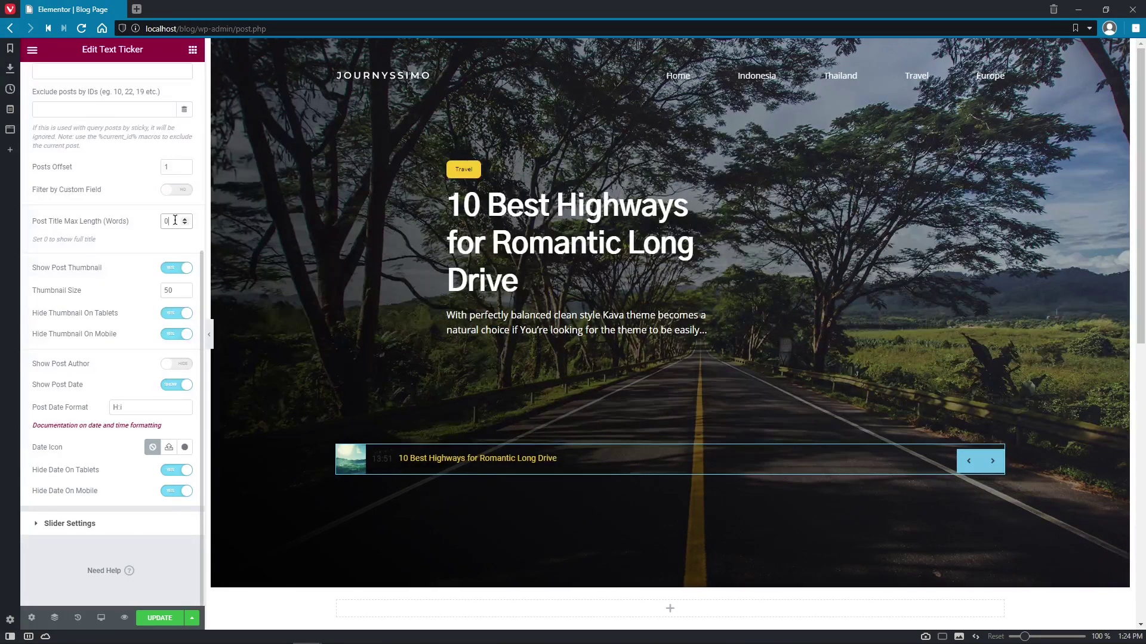
click(177, 268)
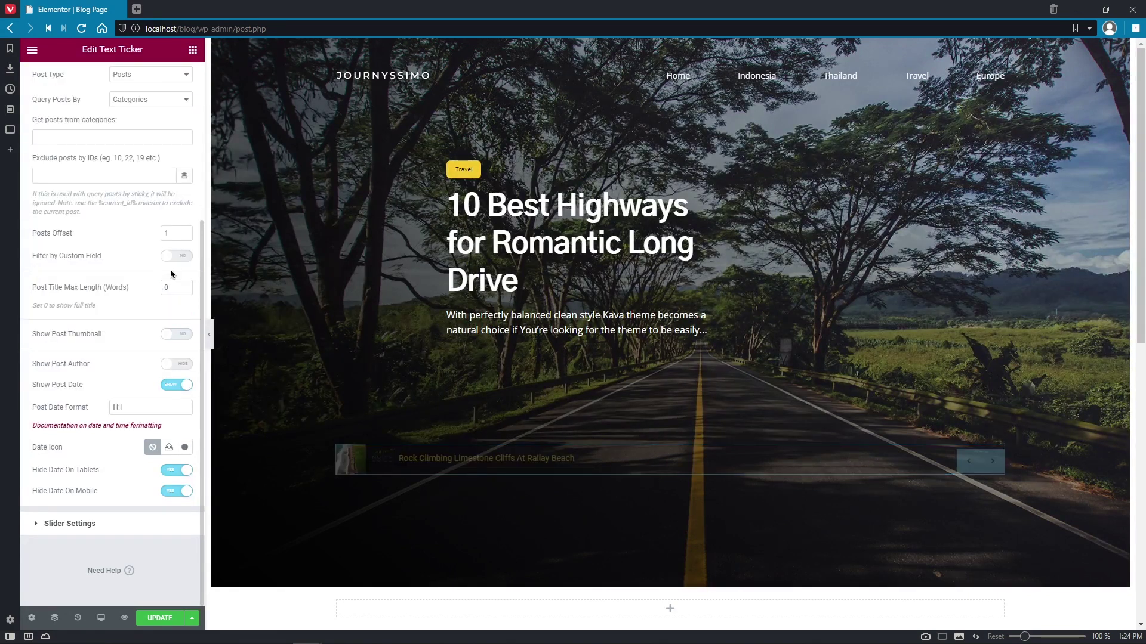
click(175, 336)
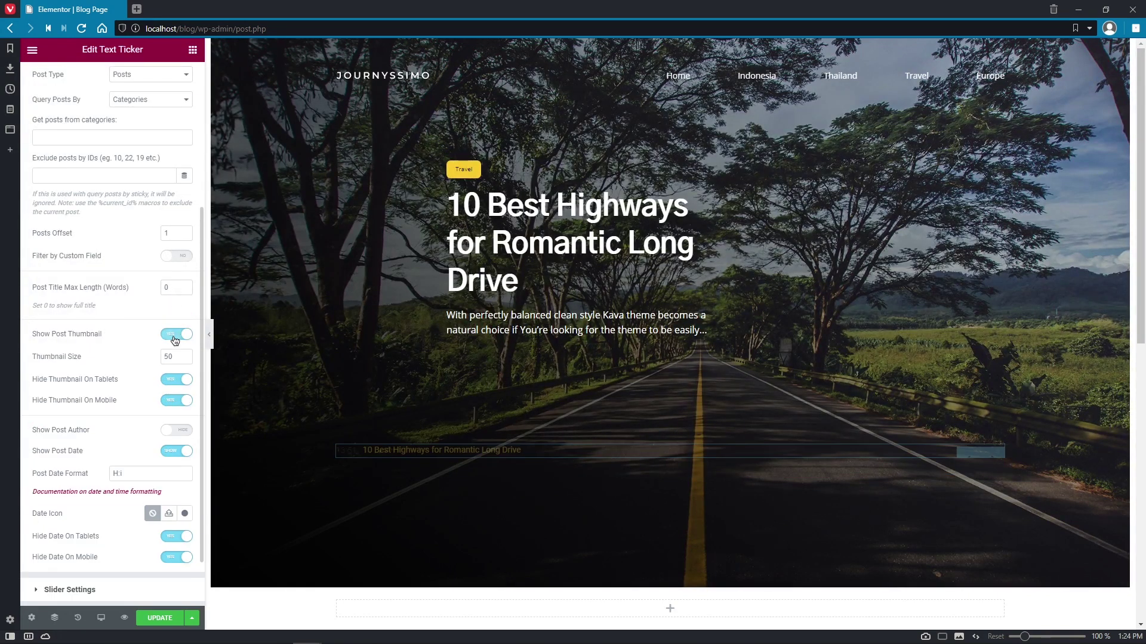
click(177, 430)
click(177, 430)
click(178, 452)
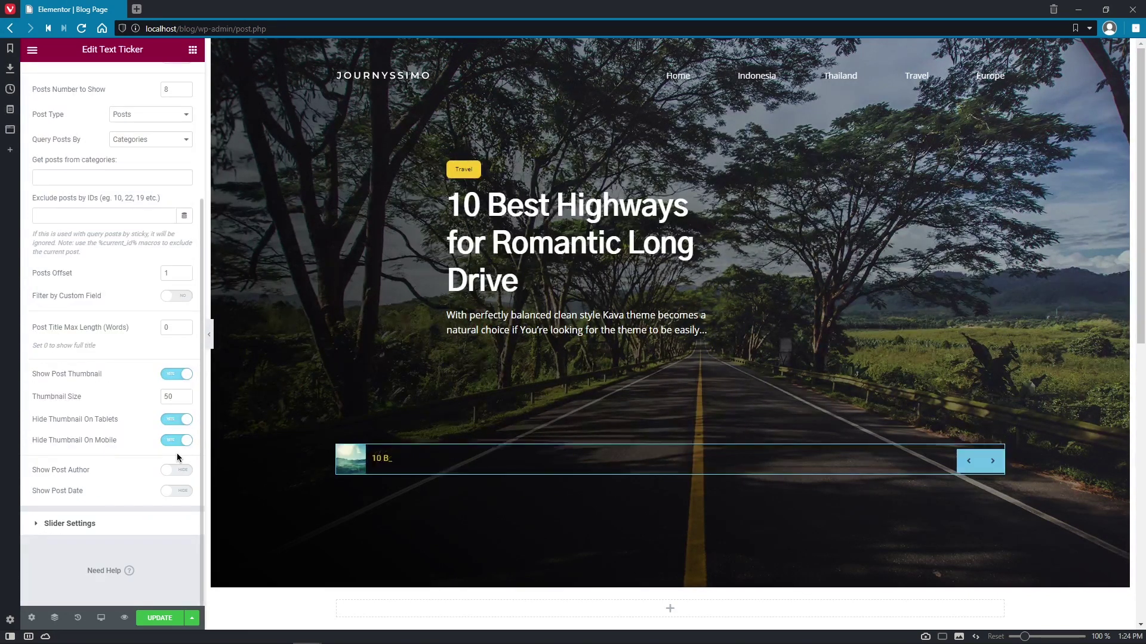
click(182, 492)
scroll(181, 507, down, 3)
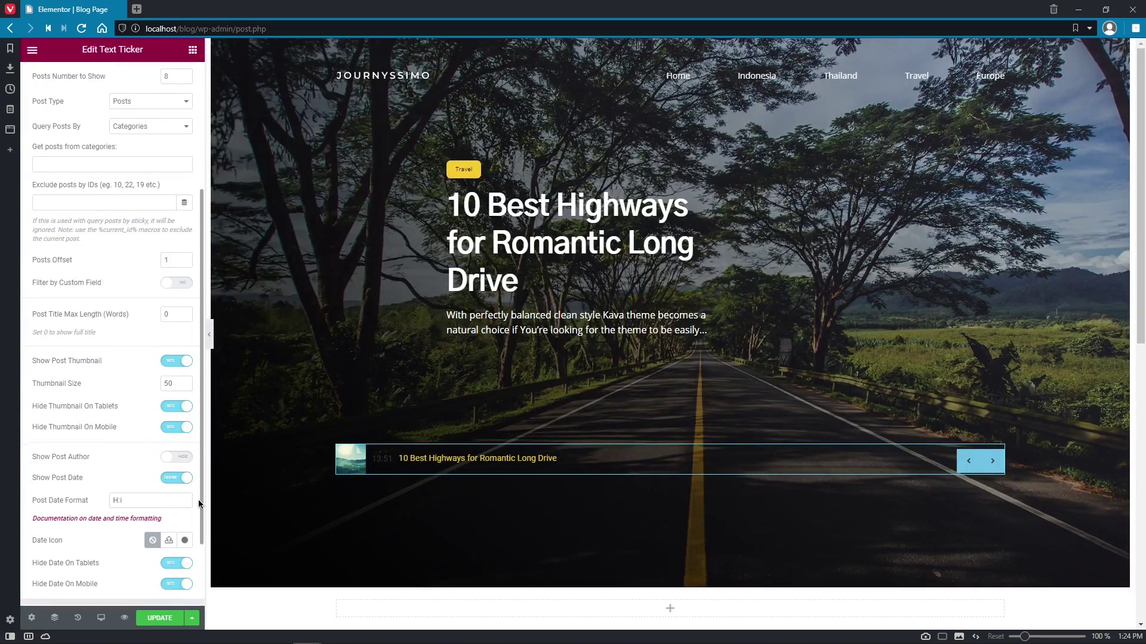
- In Slider Settings keep typing effect and autoplay on, with multiline typing off
click(184, 544)
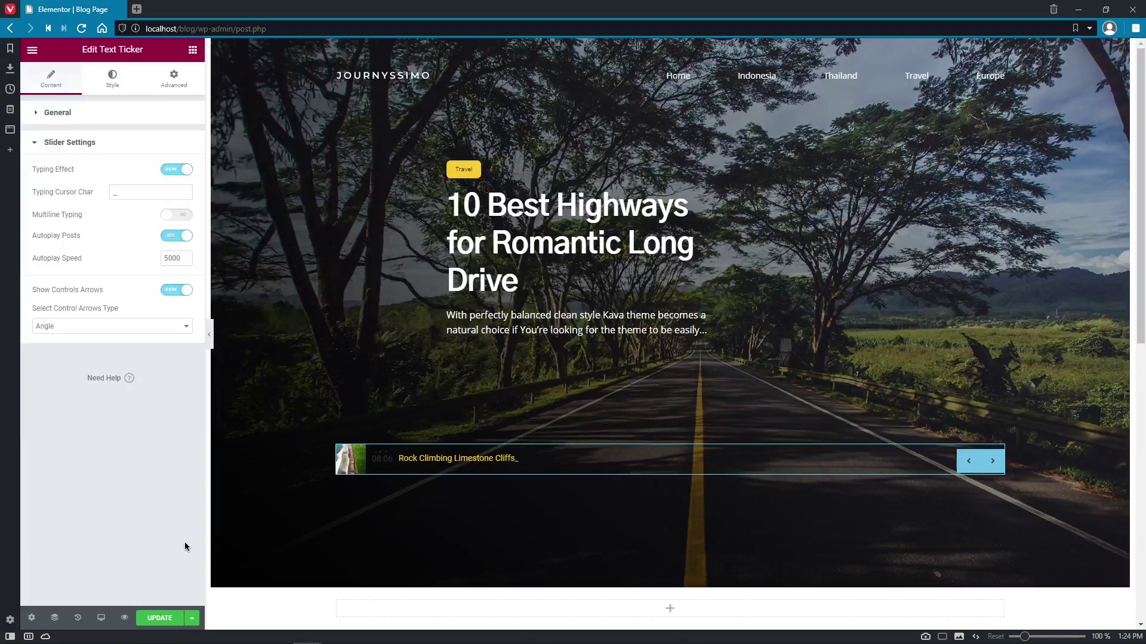
click(175, 170)
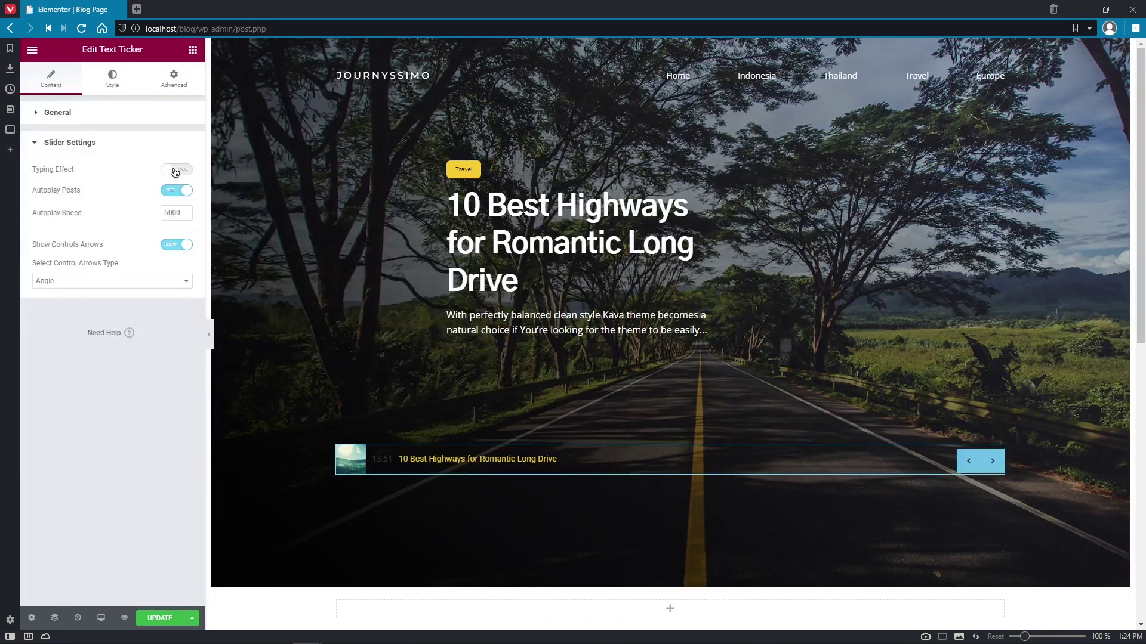
click(174, 170)
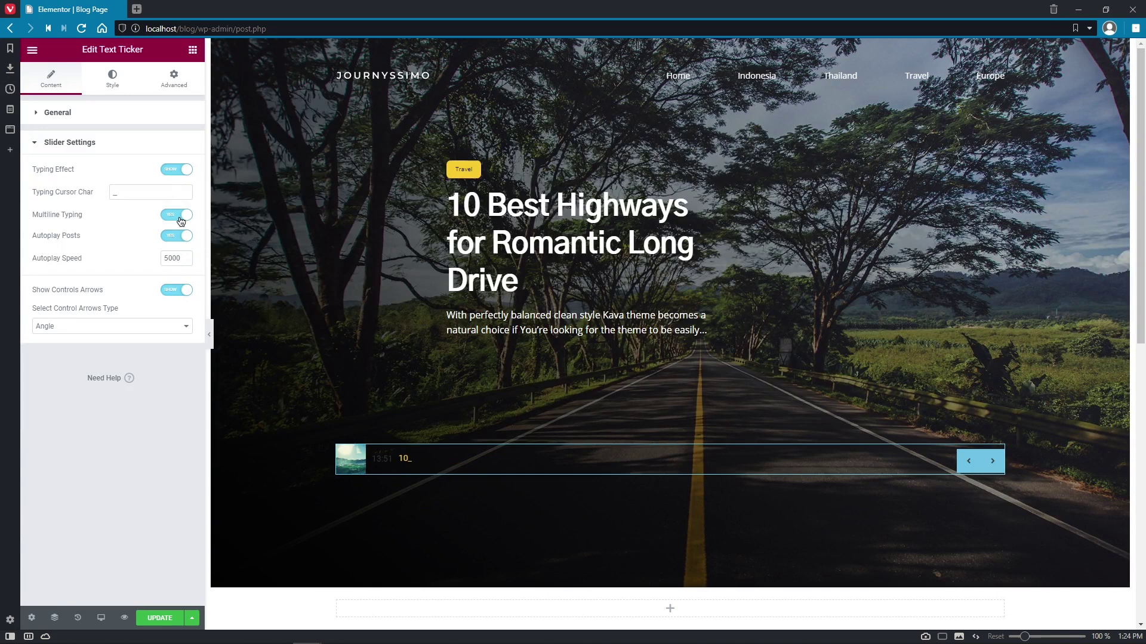
click(181, 215)
click(181, 236)
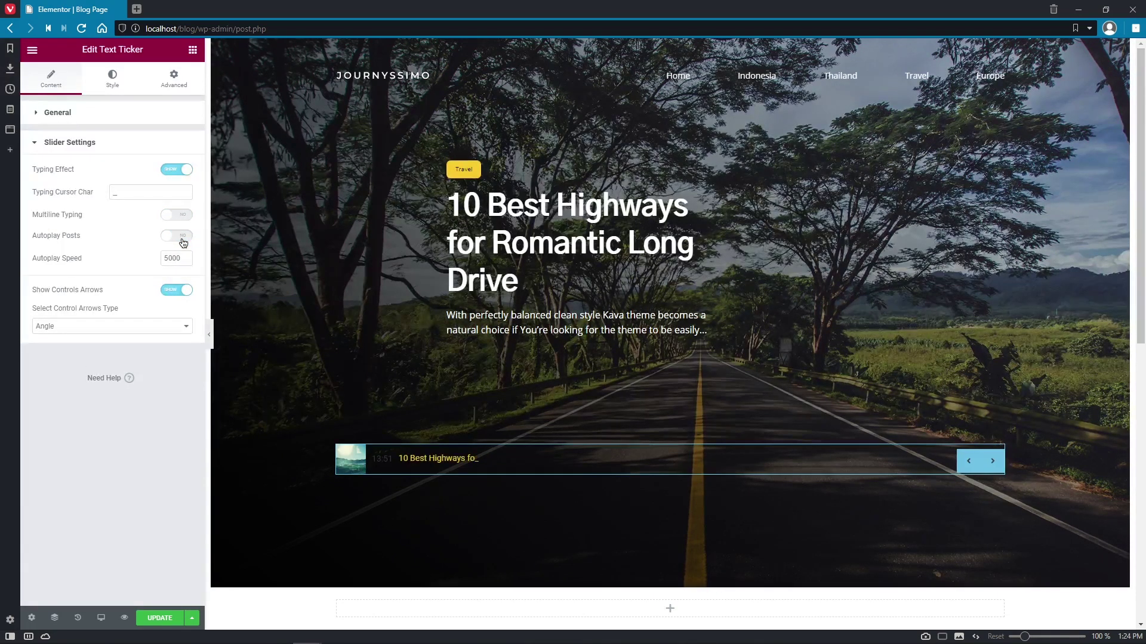
click(182, 237)
- Set autoplay speed to 6000 and keep control arrows shown in the Angle style
click(167, 258)
key(BackSpace)
text(6)
click(178, 290)
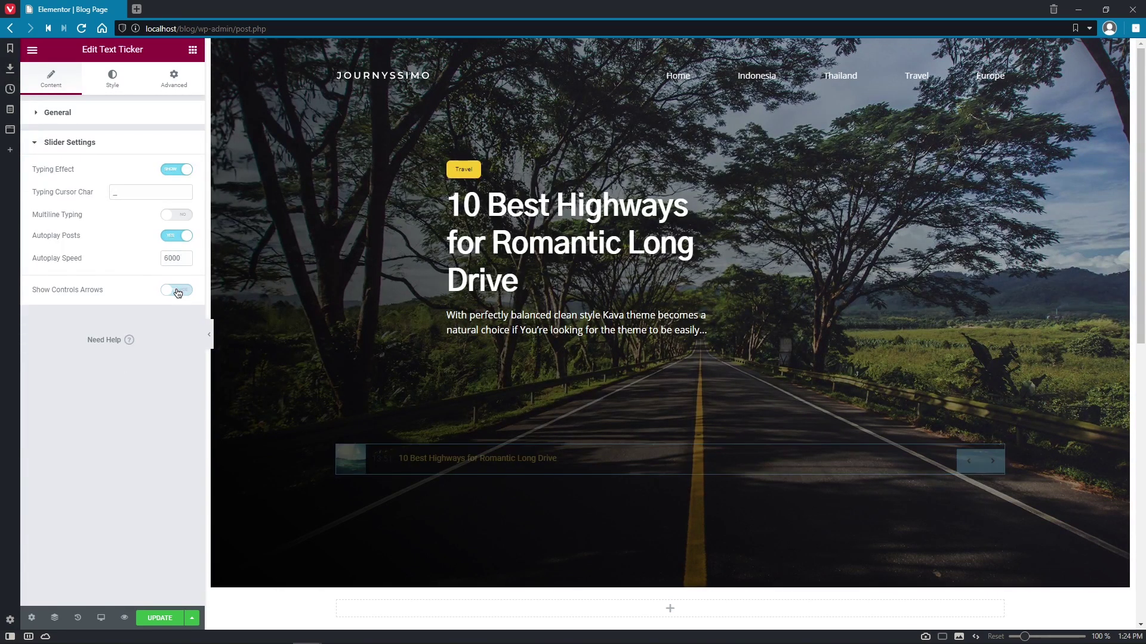
click(177, 291)
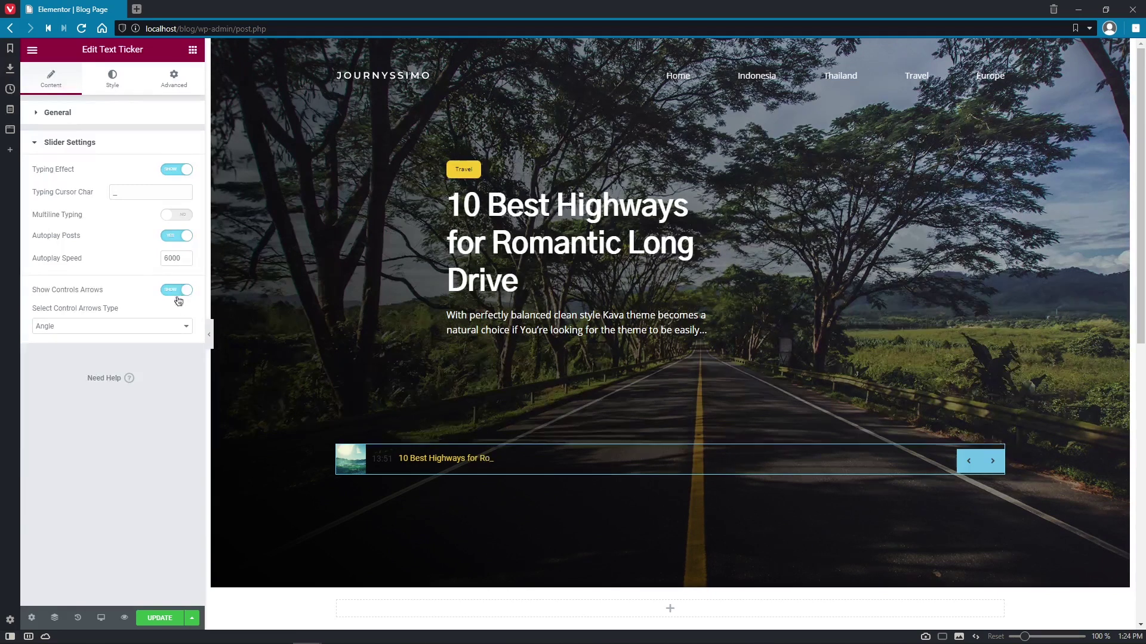
click(187, 327)
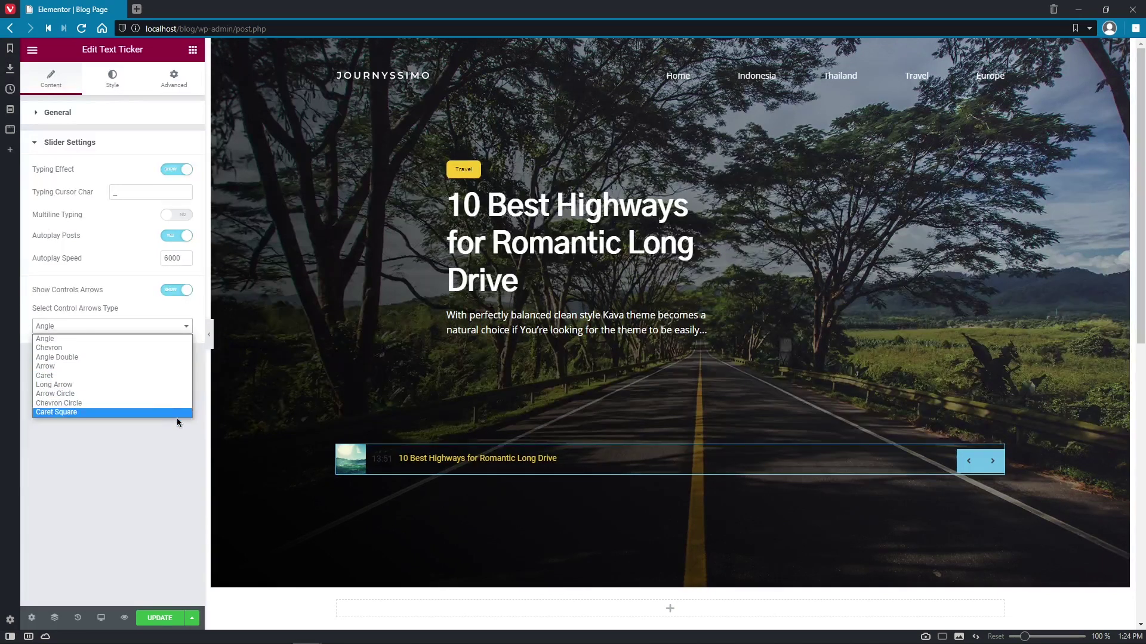
click(180, 338)
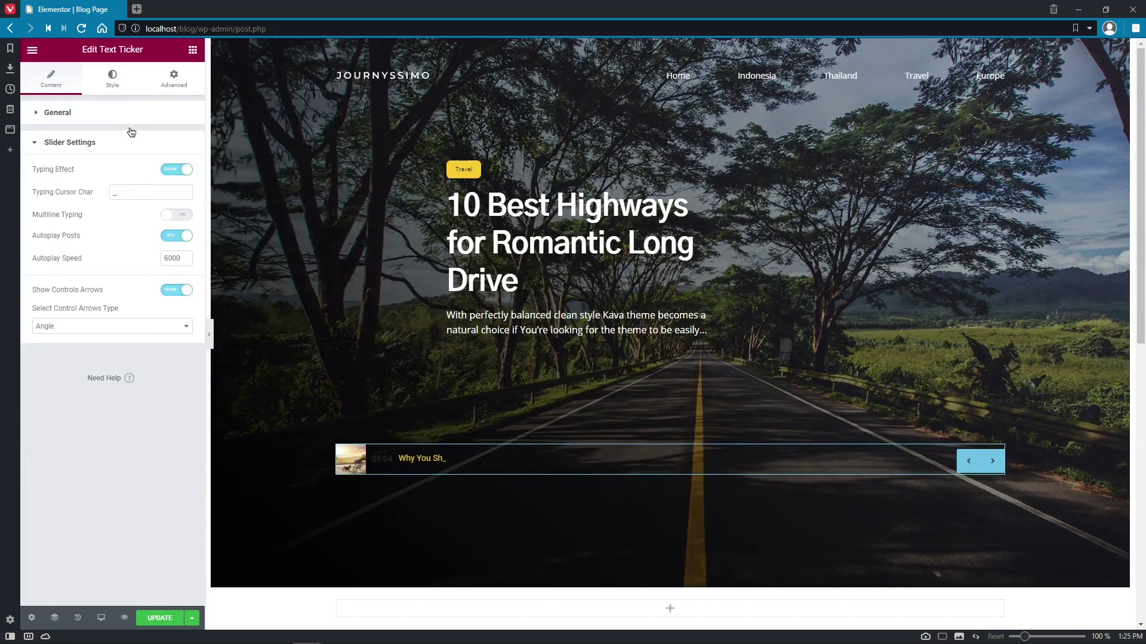
- Look through the ticker's Style sections for widget title, current date and posts
click(119, 87)
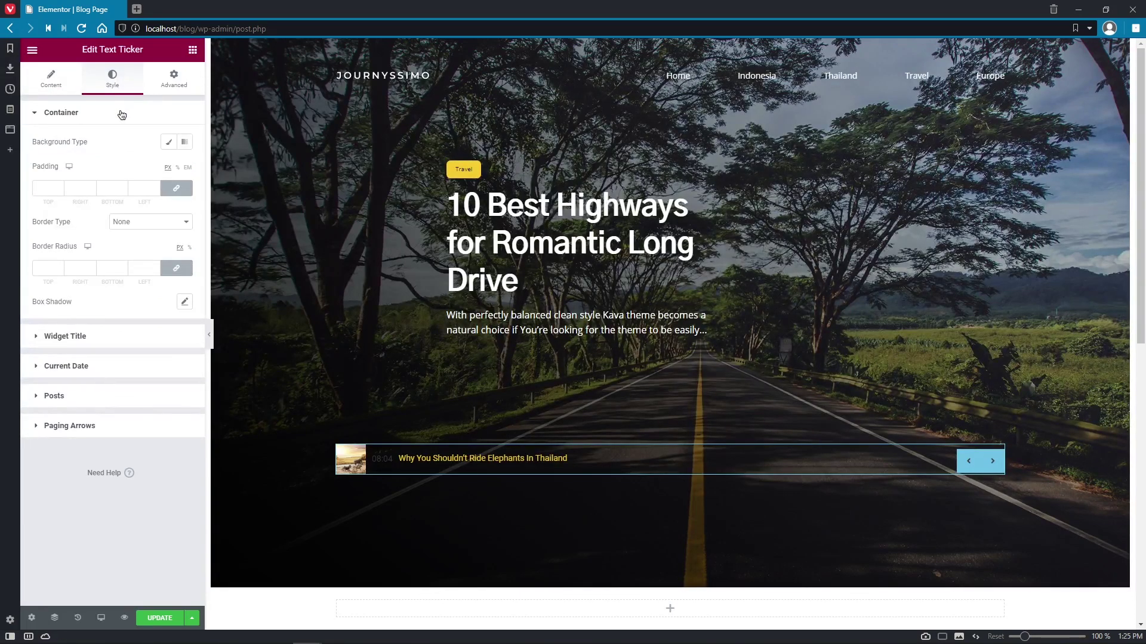
click(120, 338)
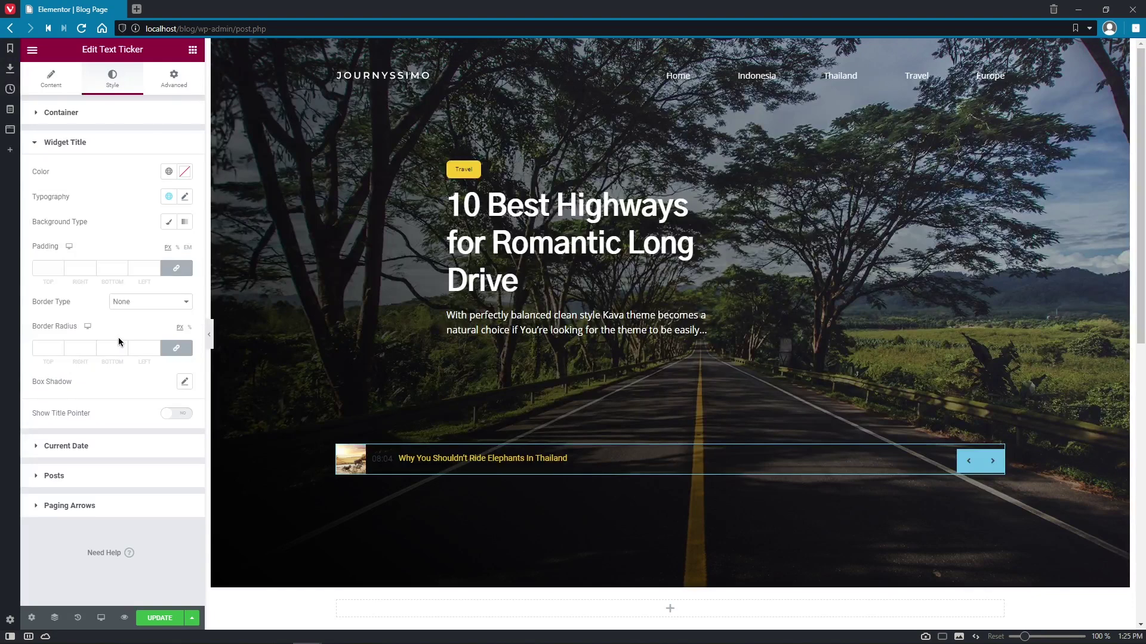
click(126, 443)
click(127, 451)
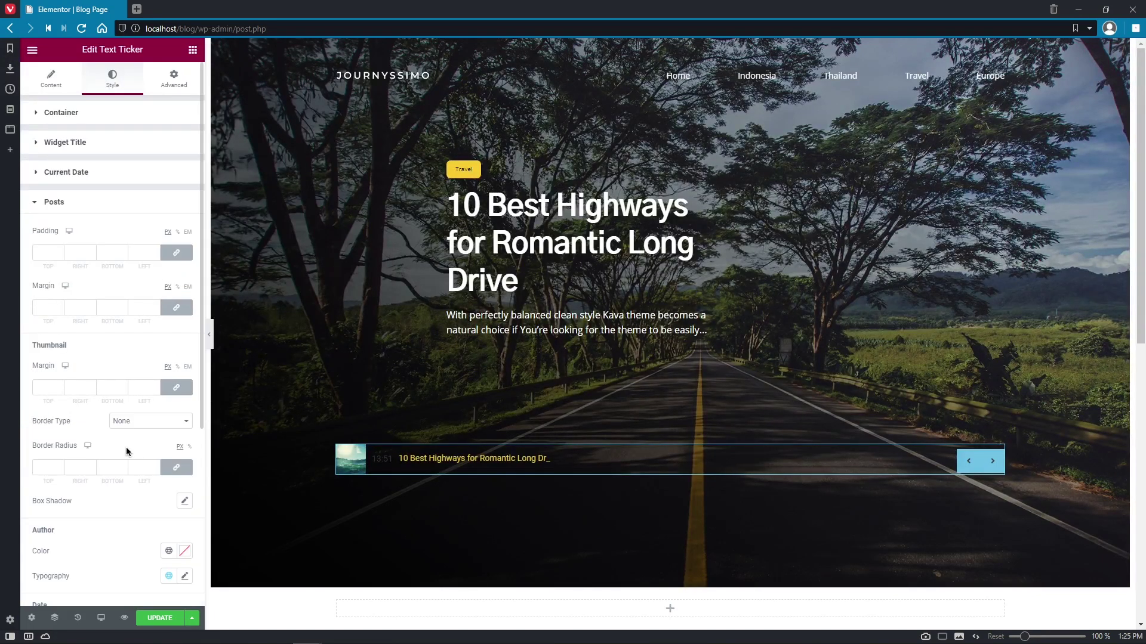
scroll(127, 446, down, 2)
scroll(127, 454, down, 3)
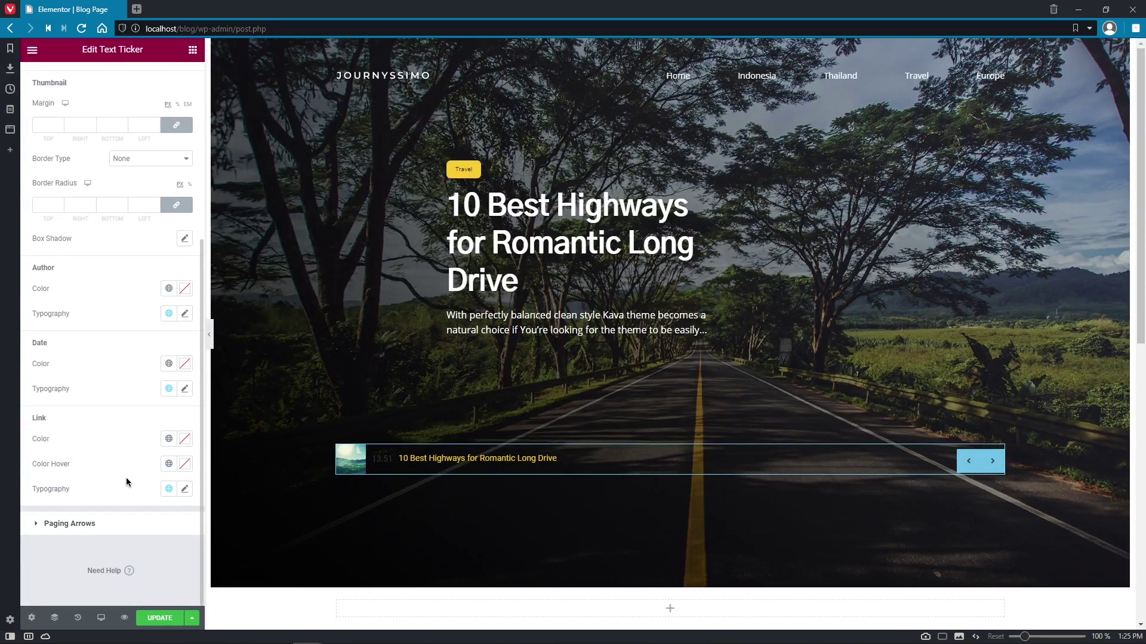
- Style the paging arrows plain yellow, check Advanced, and return to the widget list
click(121, 517)
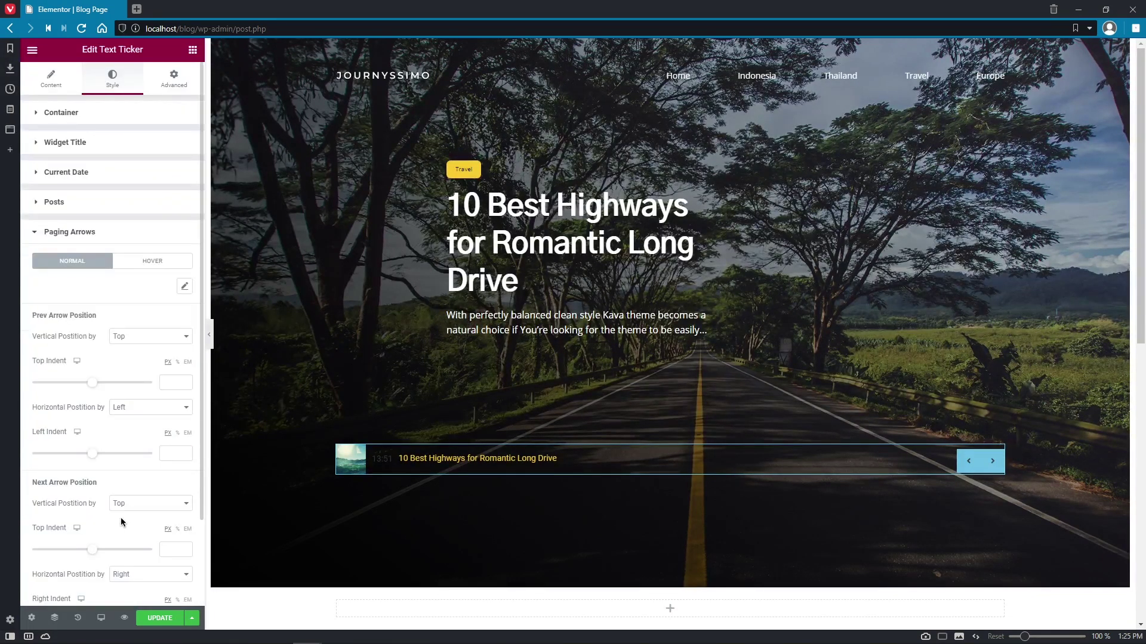
click(174, 84)
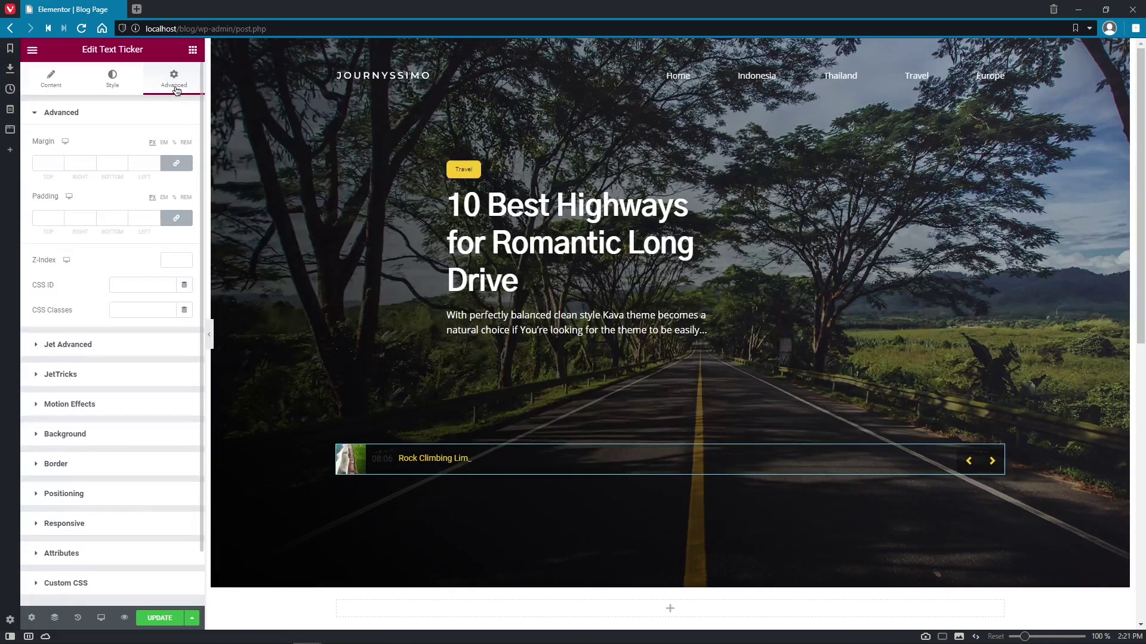
click(193, 52)
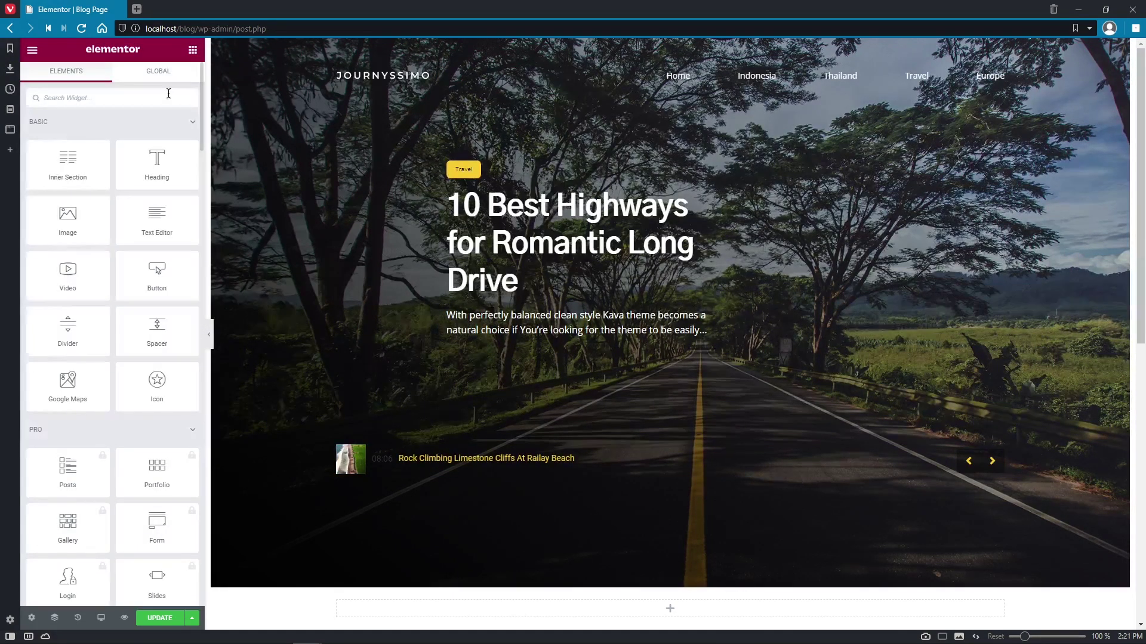
- Drag a Smart Posts List under the Text Ticker and browse its General, Query and Custom Fields panels
text(smart posts list)
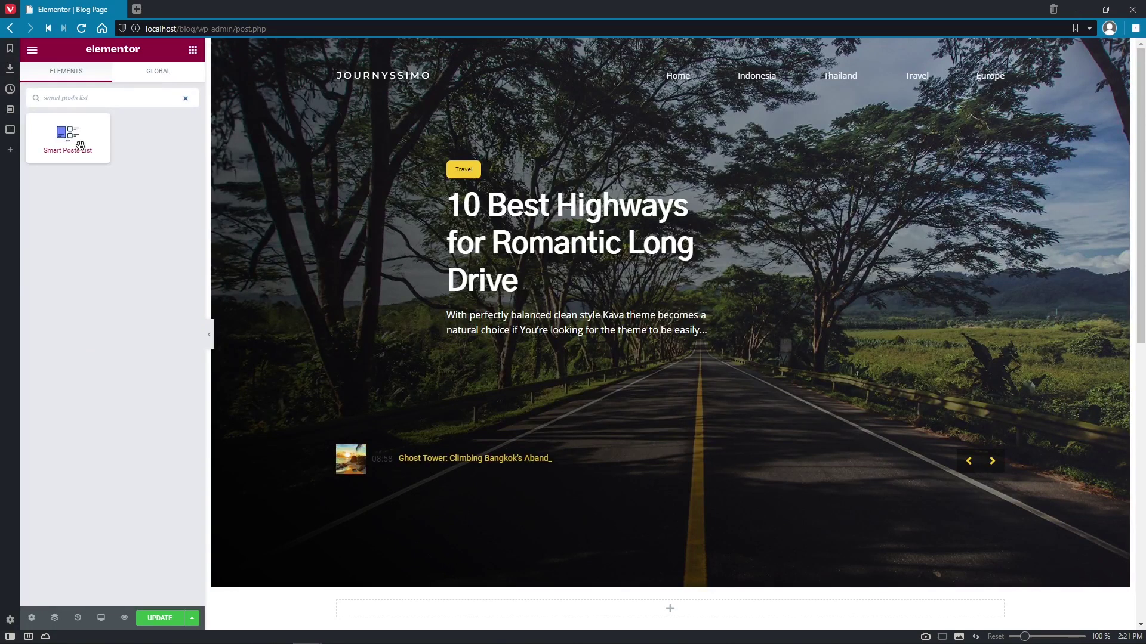
drag(81, 145, 430, 477)
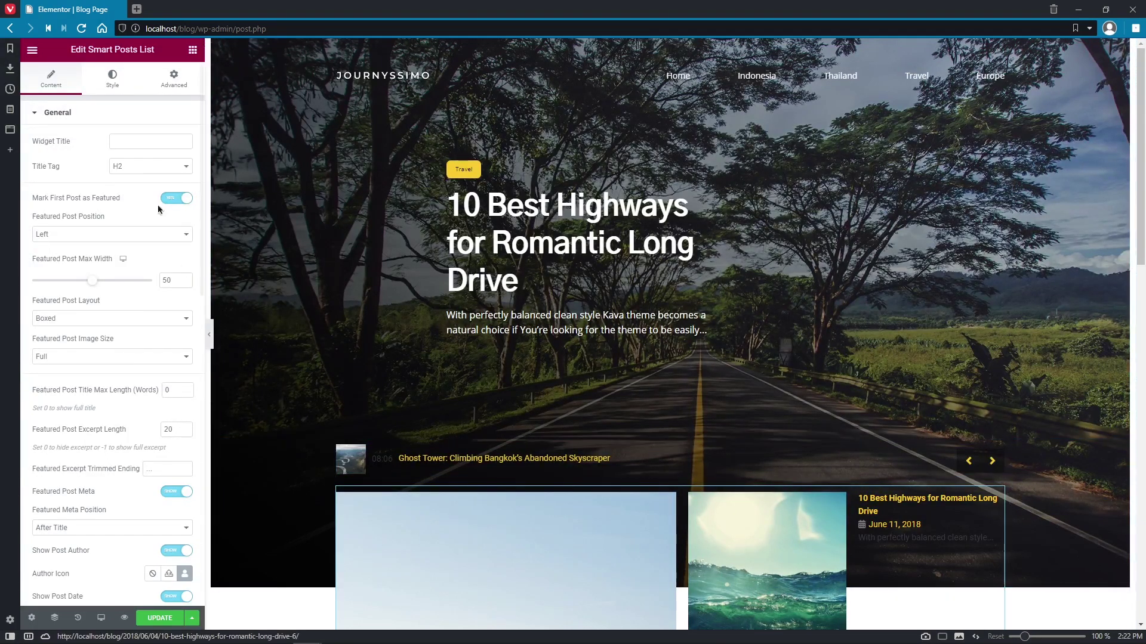
click(137, 114)
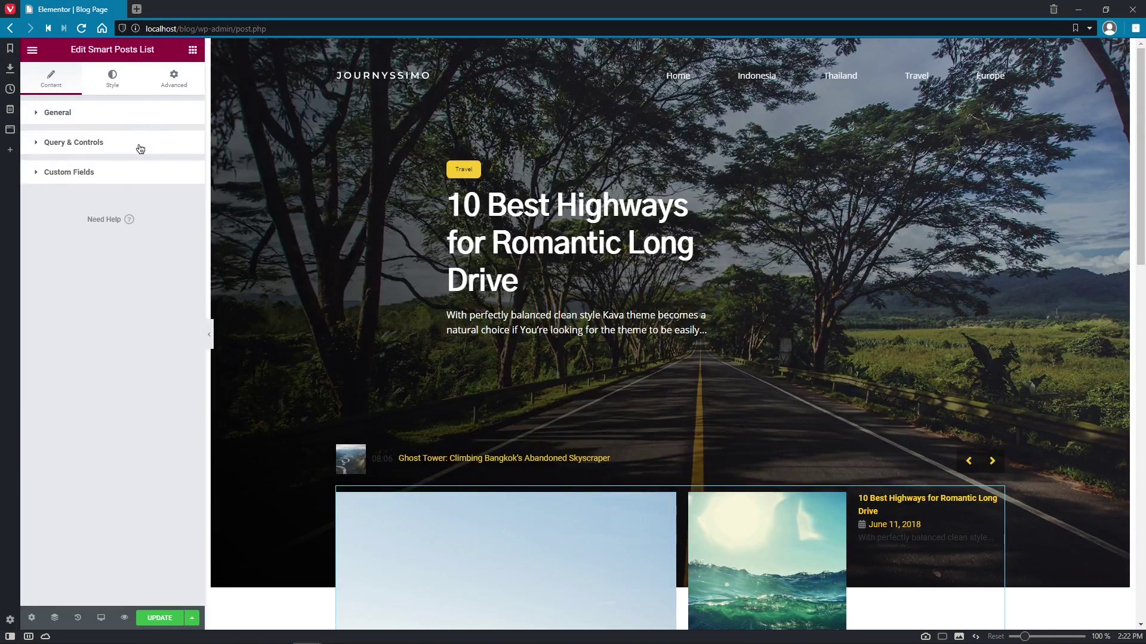
click(140, 149)
click(140, 149)
click(141, 174)
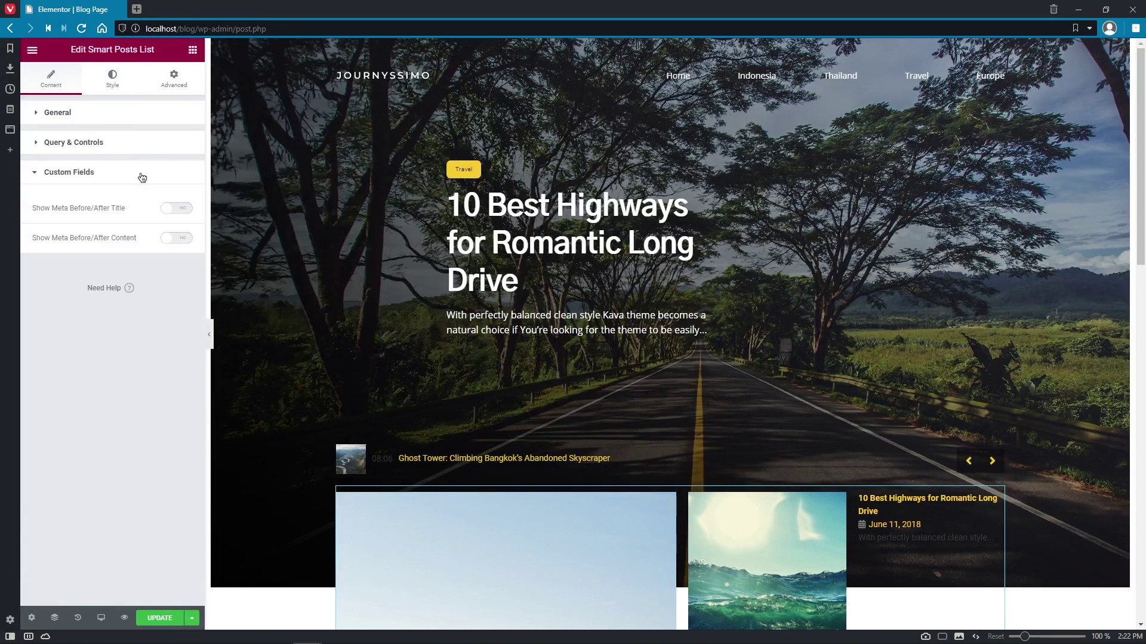
click(142, 177)
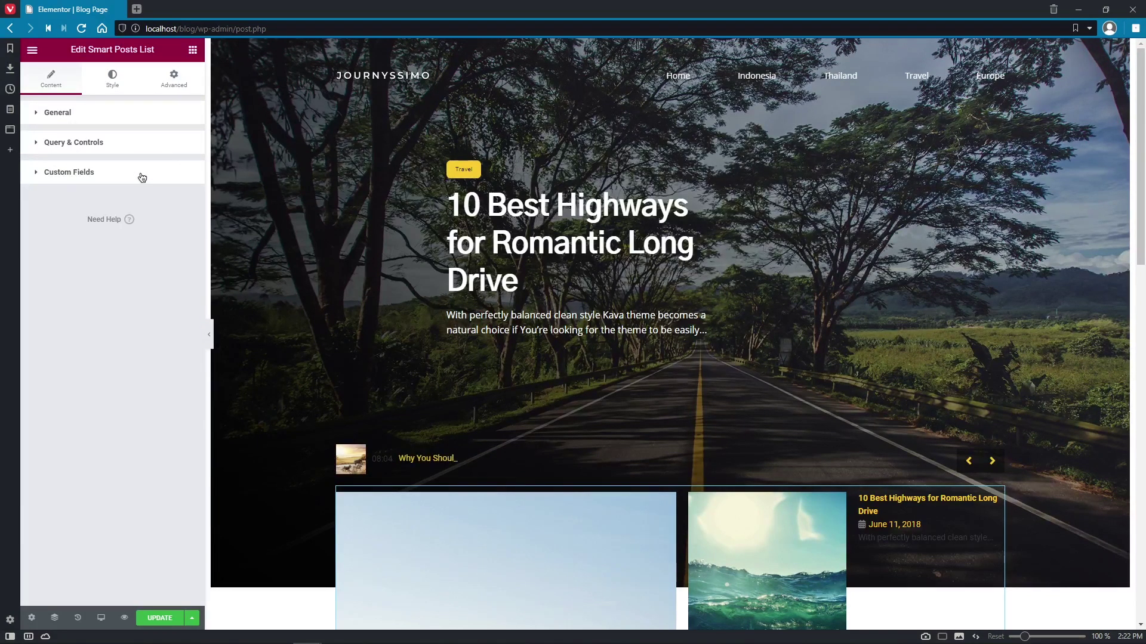
click(136, 119)
- Keep the H2 title tag, stop featuring the first post, and show four columns in one row
click(134, 139)
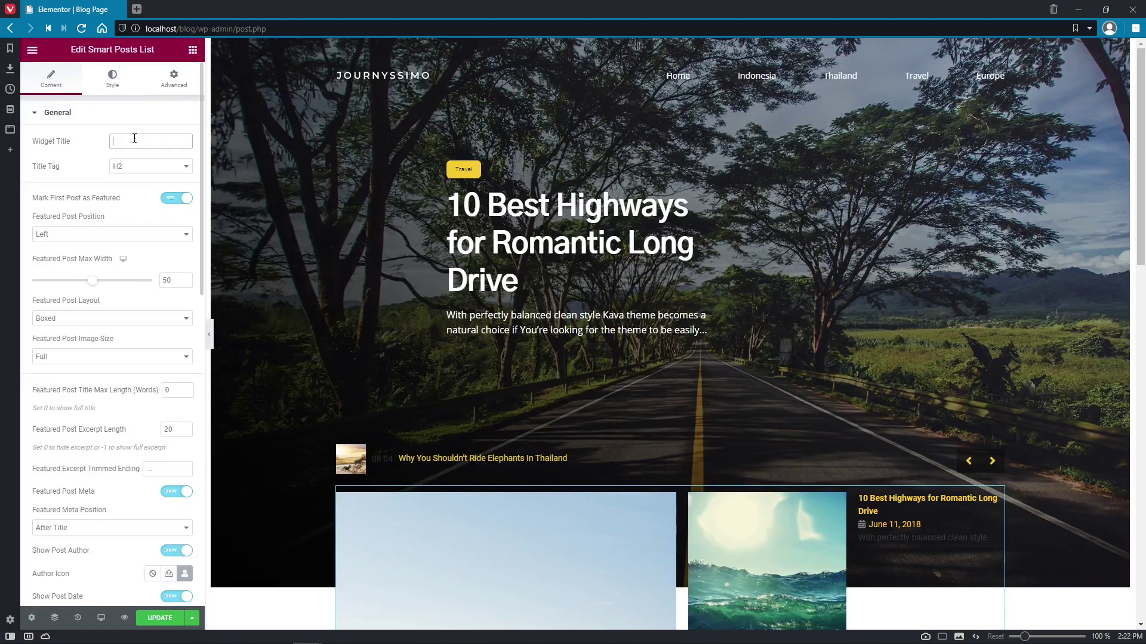
click(164, 173)
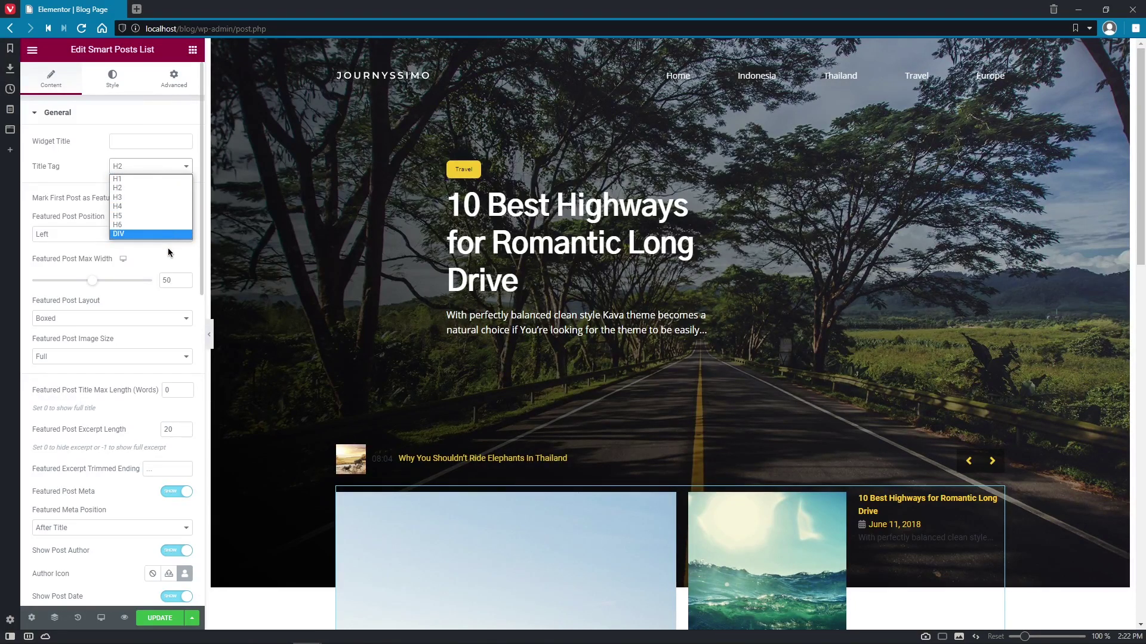
click(168, 247)
click(178, 200)
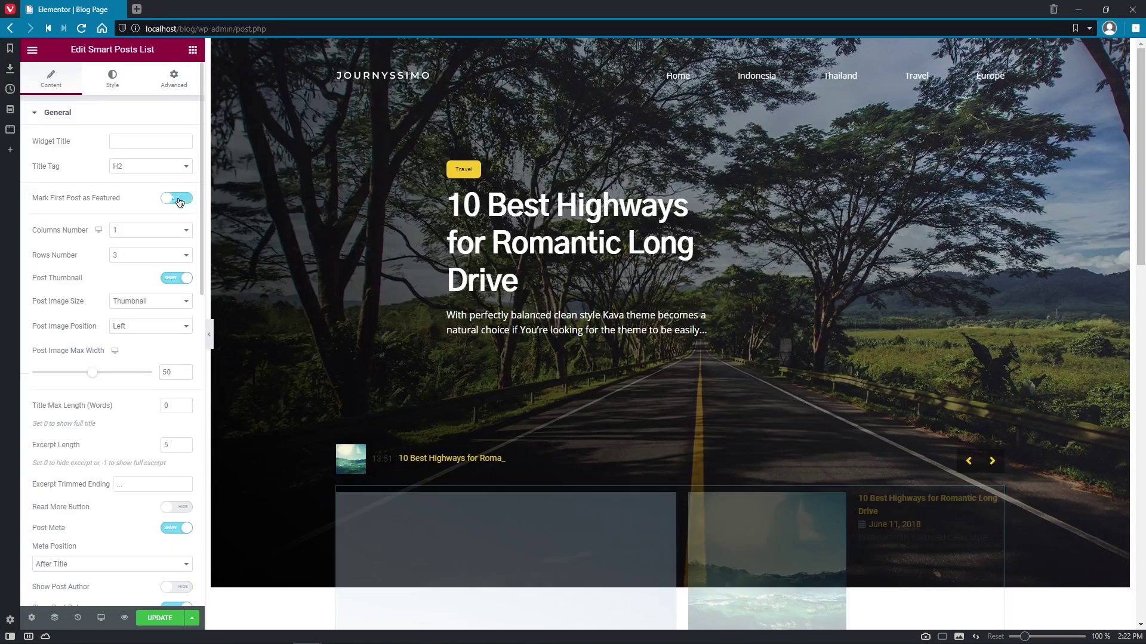
click(173, 231)
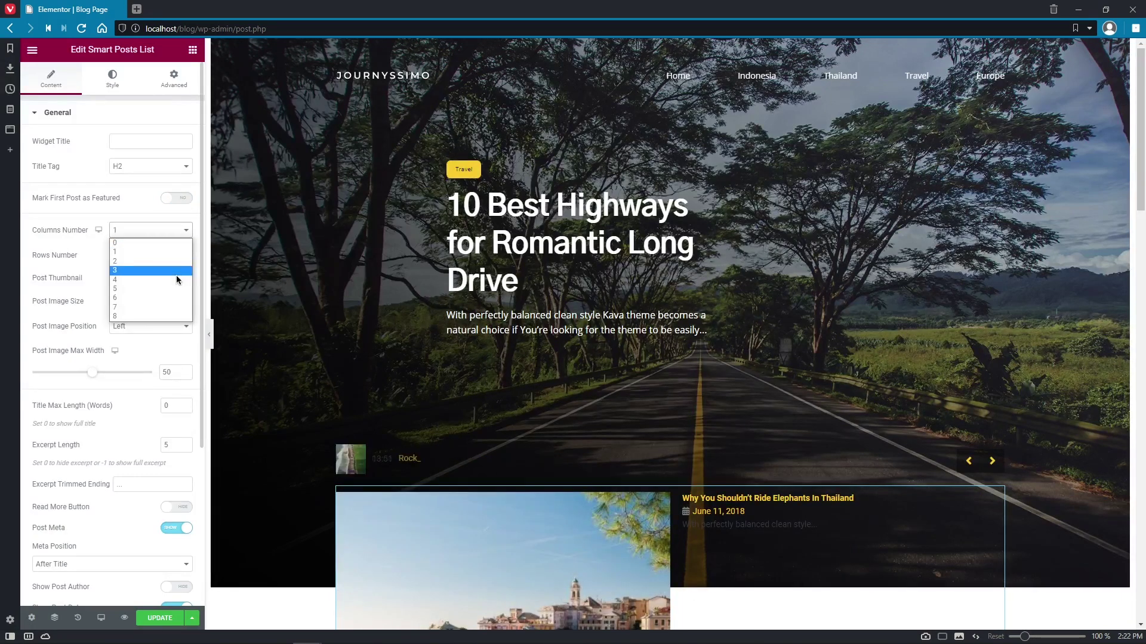
click(178, 270)
click(179, 255)
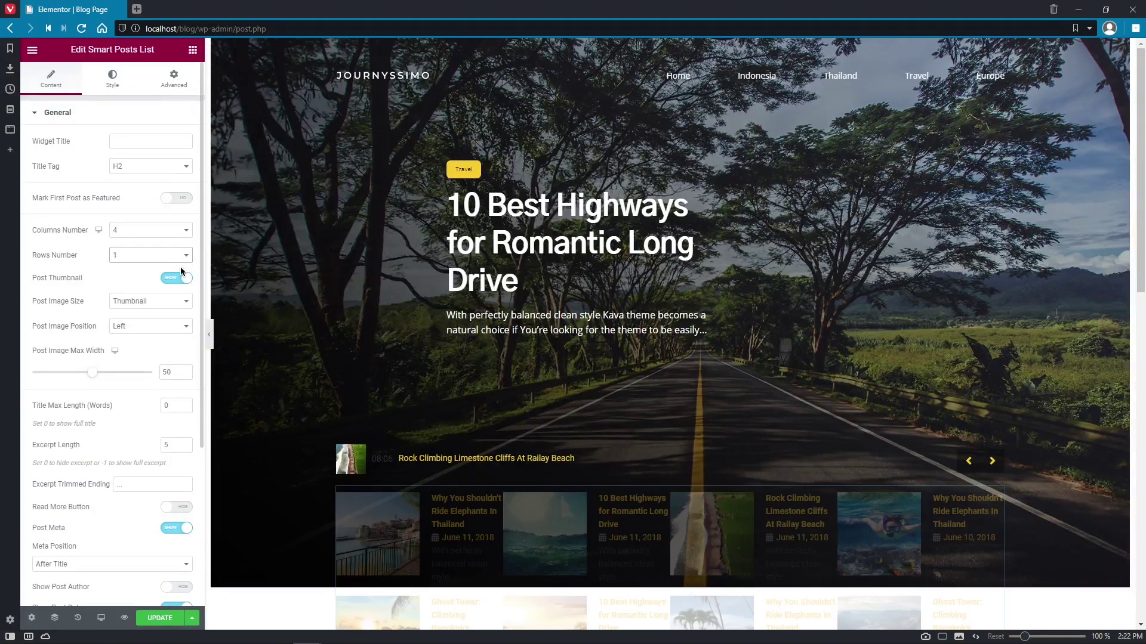
click(179, 278)
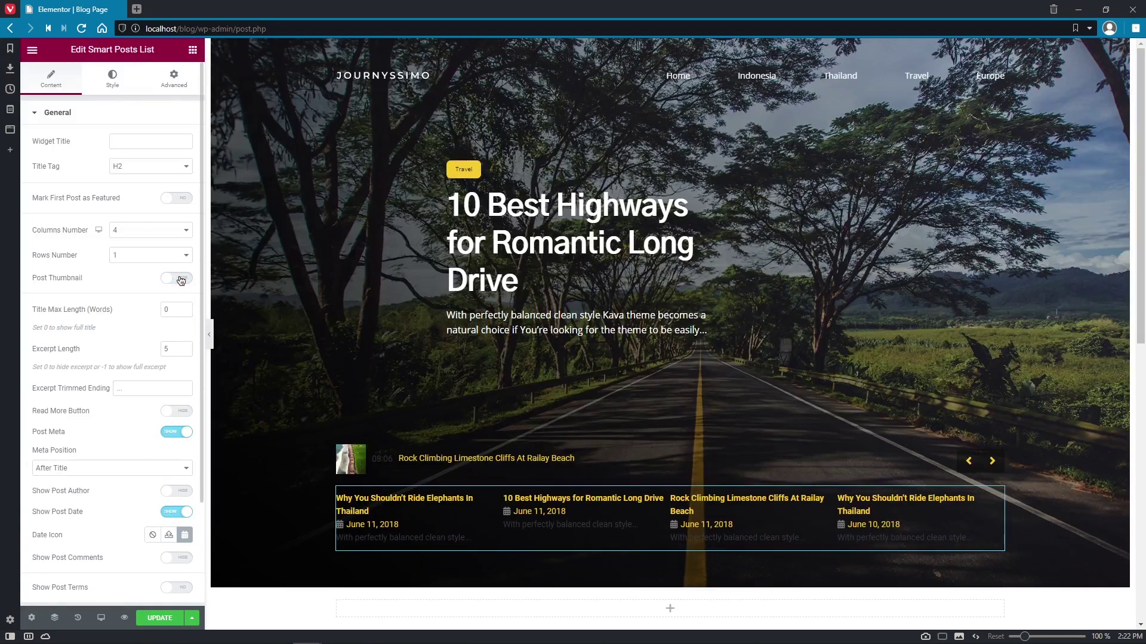
- Set the posts list excerpt length to 0 and leave read more buttons off
click(174, 345)
key(BackSpace)
text(0)
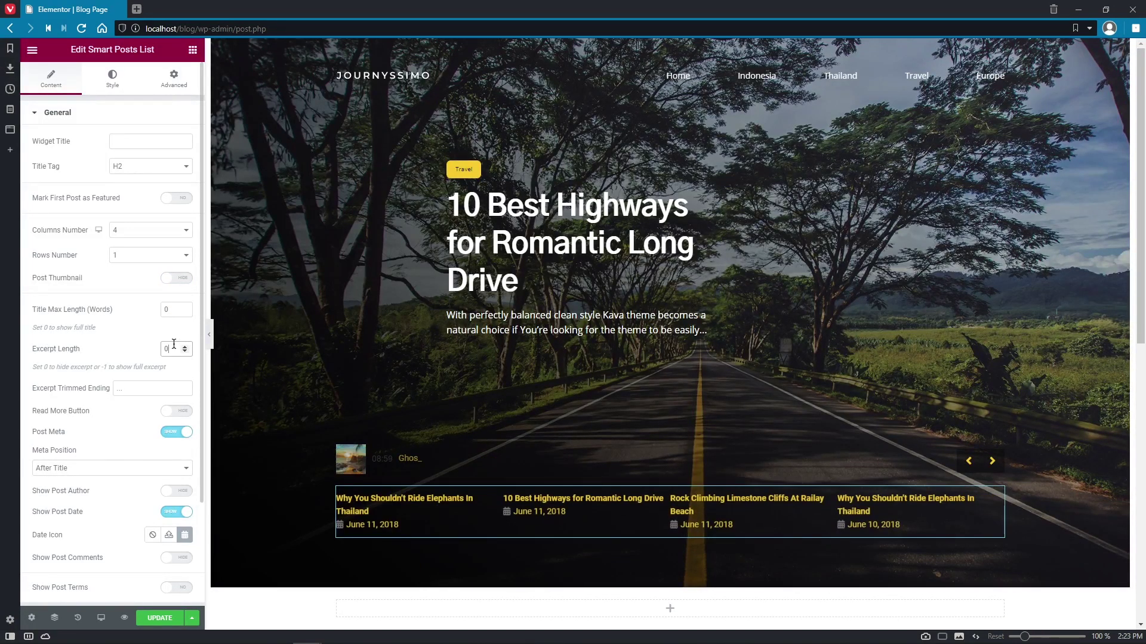
click(182, 411)
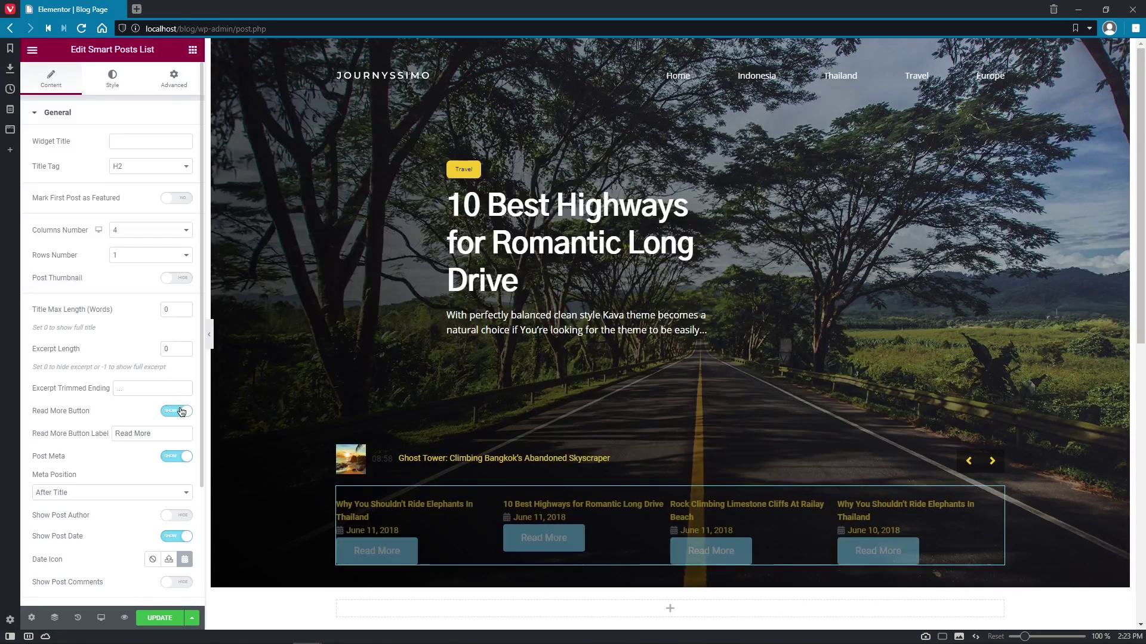
click(182, 411)
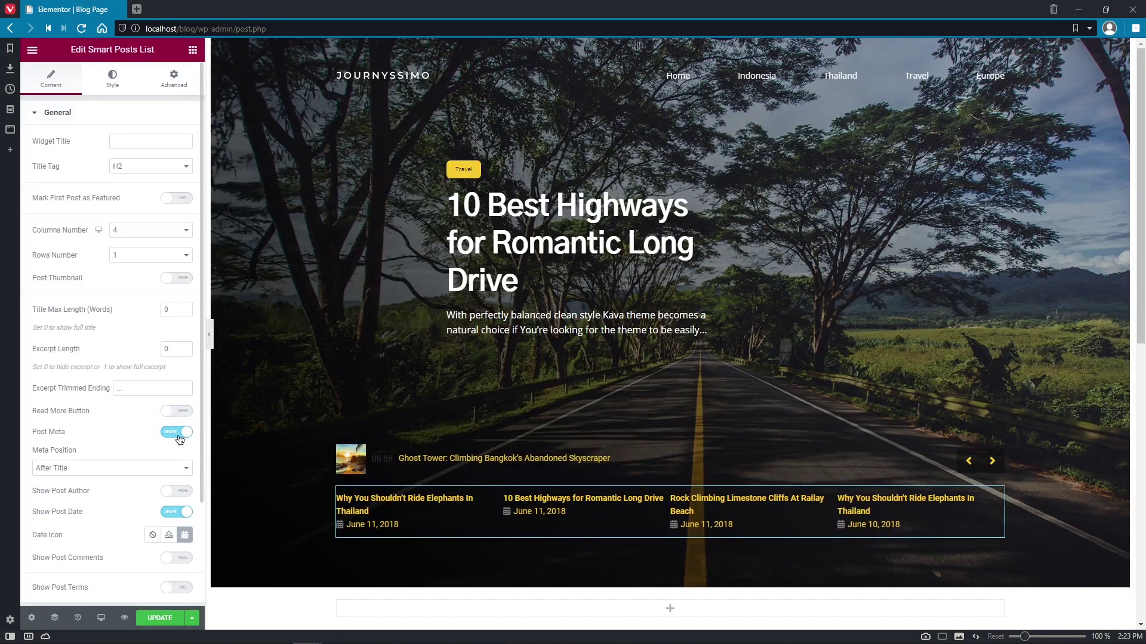
click(179, 433)
drag(199, 454, 198, 560)
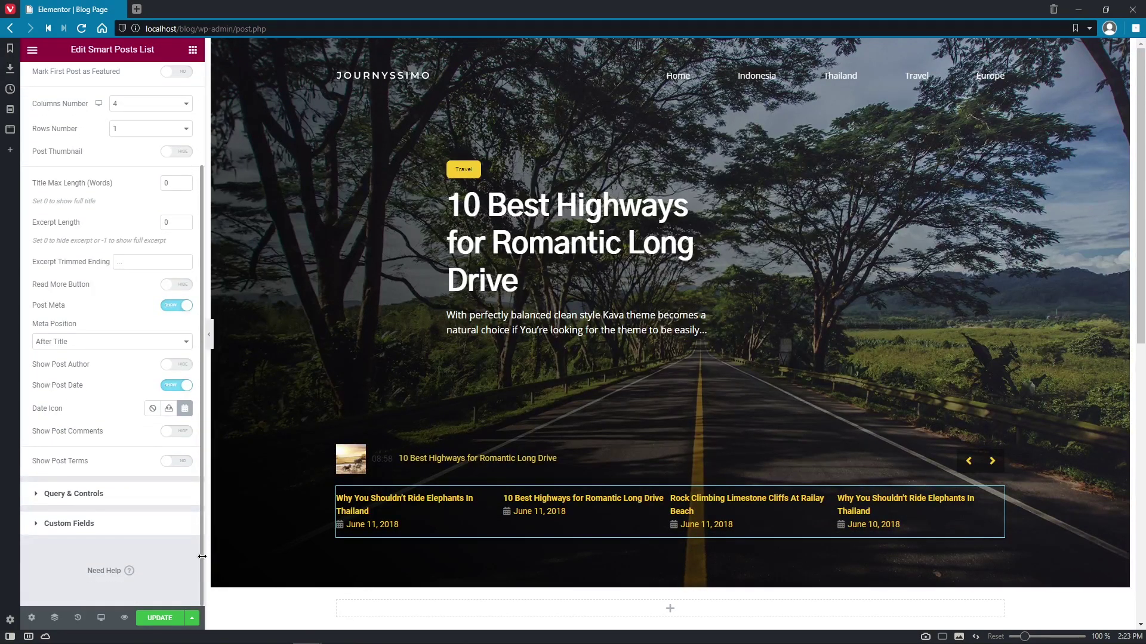
- Hide post dates and show category terms on each listed post
click(186, 385)
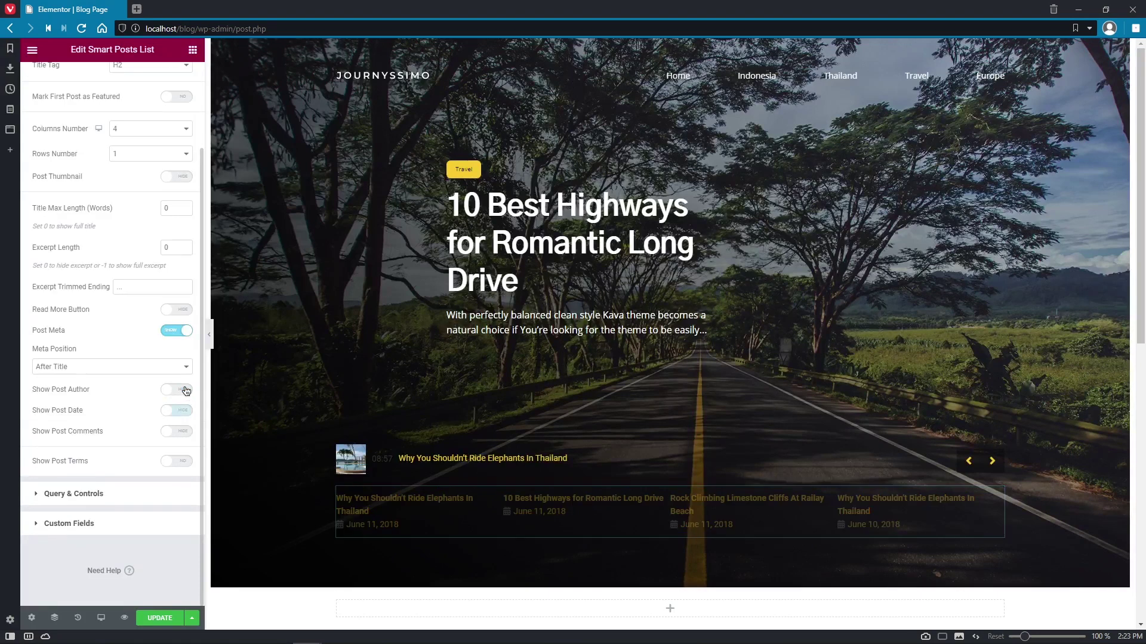
click(184, 462)
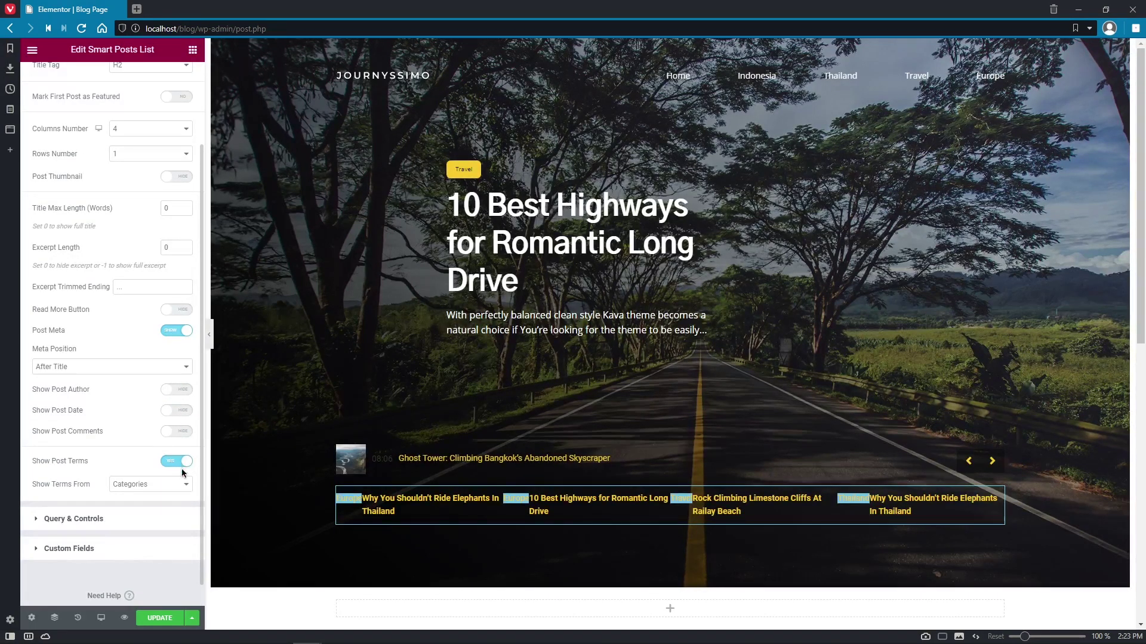
click(184, 484)
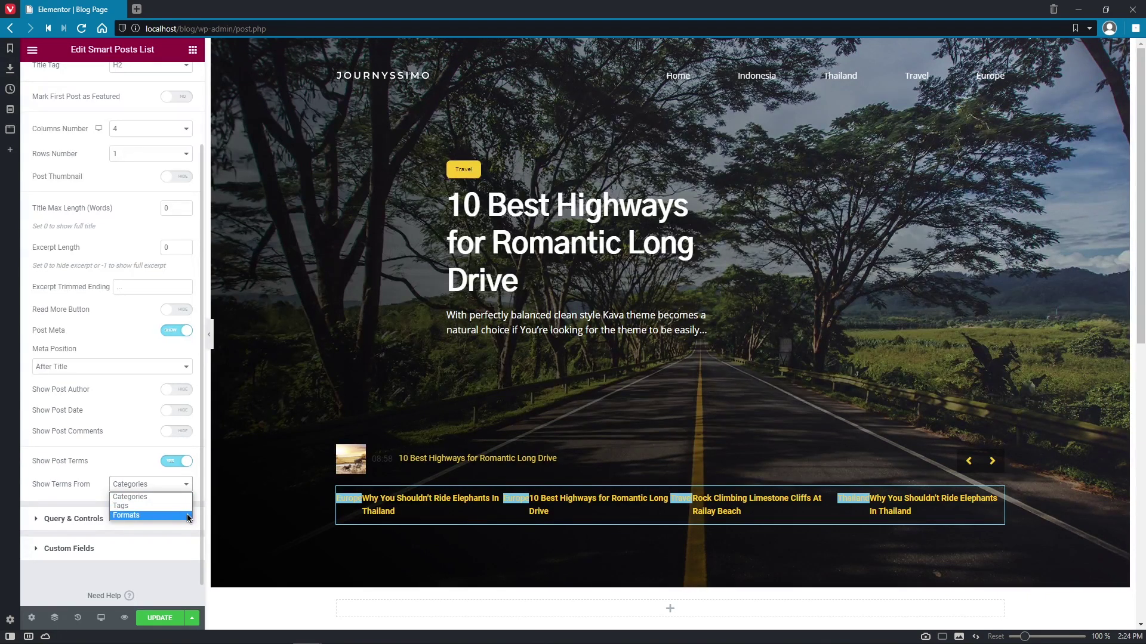
click(187, 498)
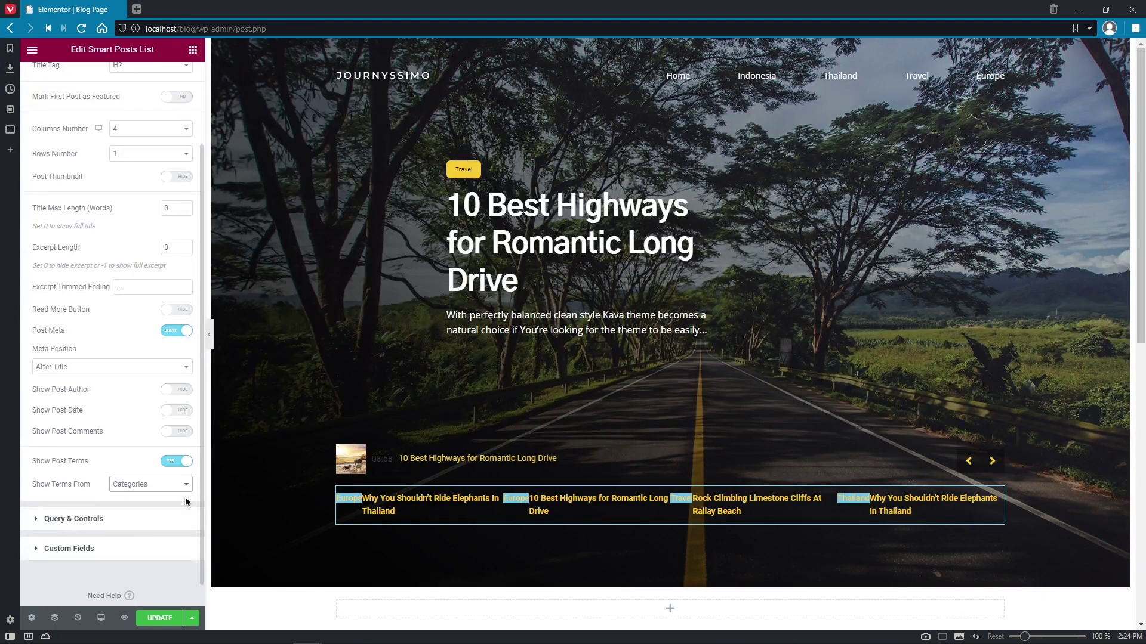
- Leave the archive template option off and switch the list to Use Custom Query
click(181, 518)
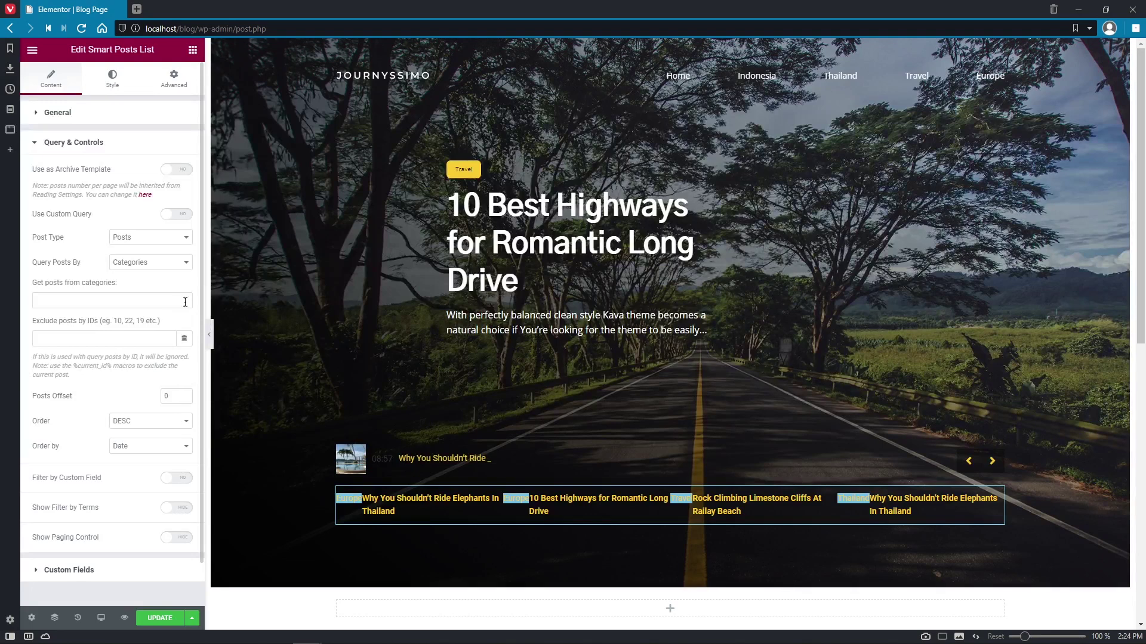
click(191, 171)
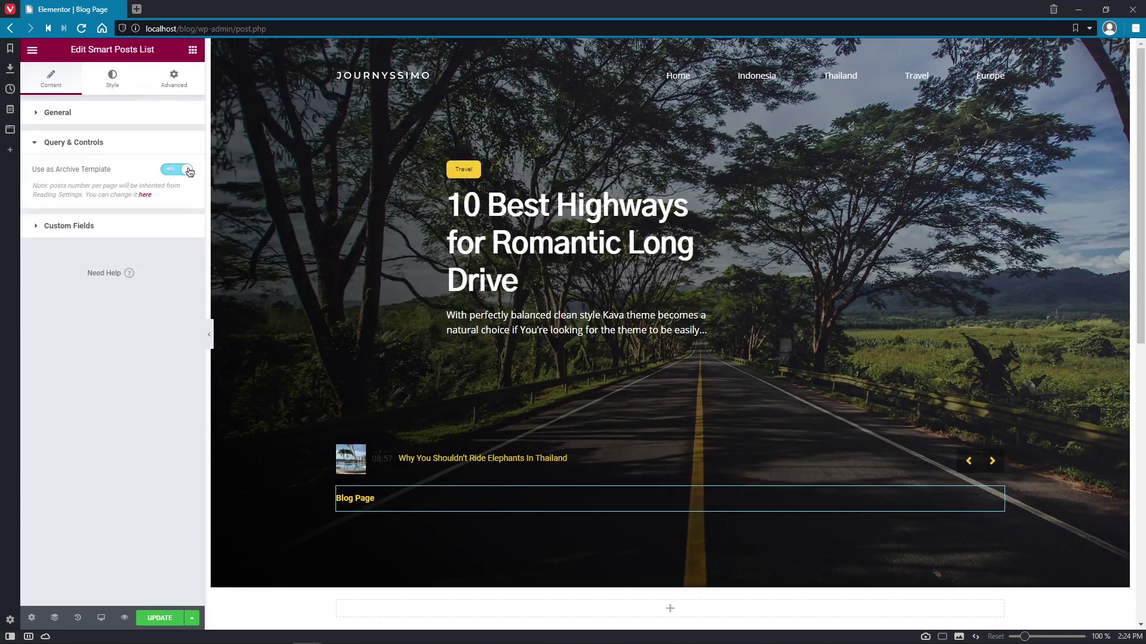
click(189, 170)
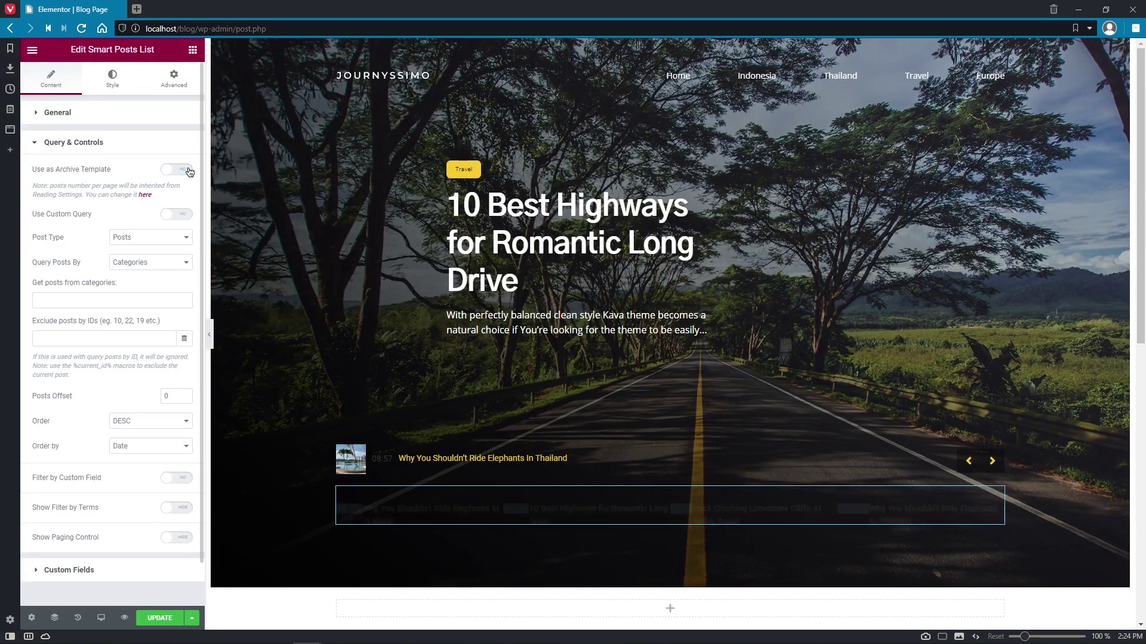
click(185, 215)
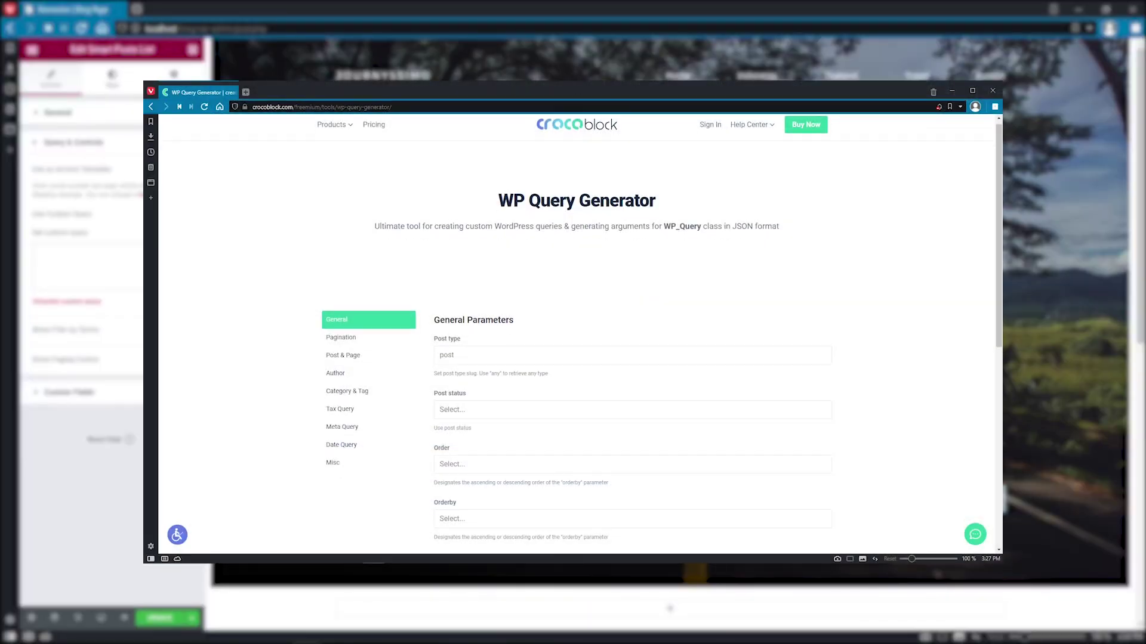
scroll(577, 334, down, 1)
scroll(576, 334, down, 1)
scroll(577, 334, down, 1)
scroll(576, 334, down, 1)
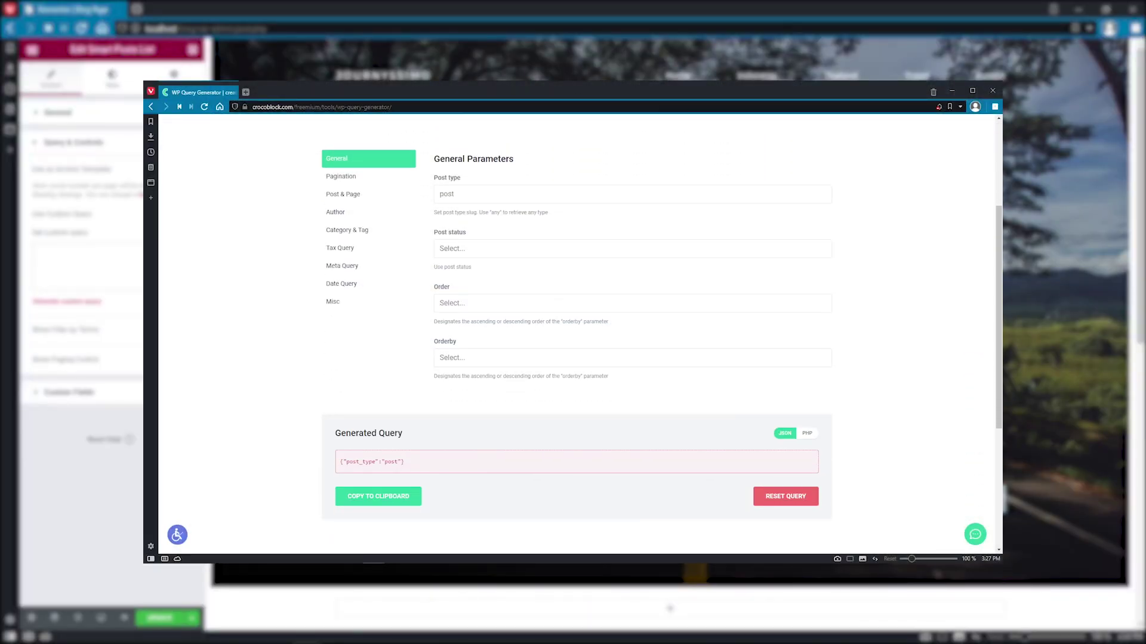
scroll(577, 335, down, 1)
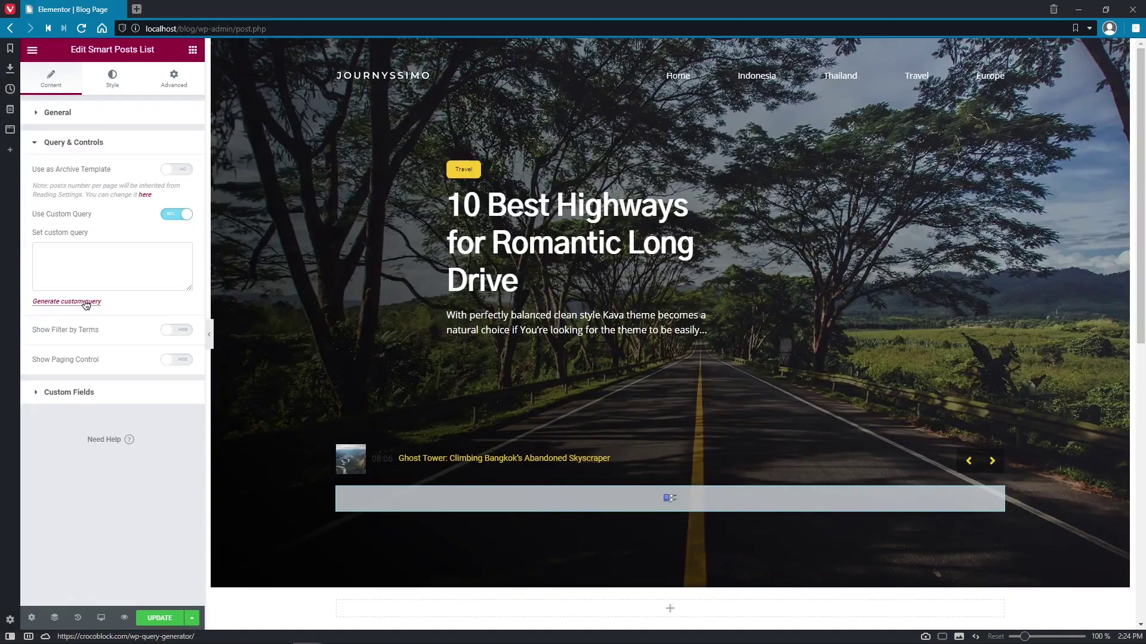
- Turn off the custom query and query Posts by IDs 236, 234, 232, 230
click(177, 214)
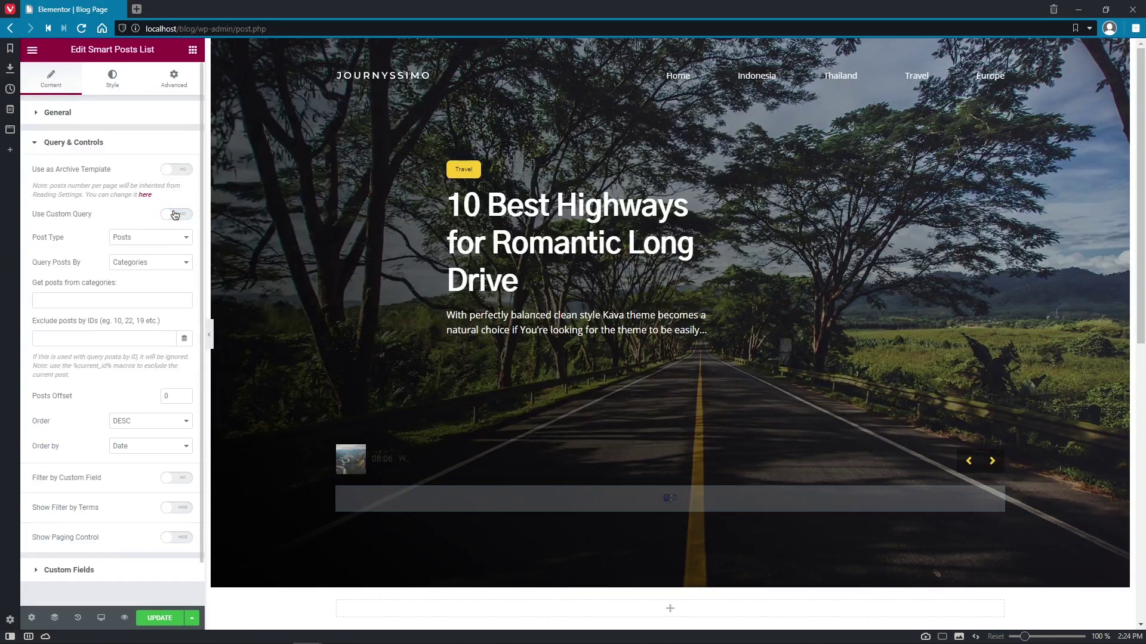
click(189, 238)
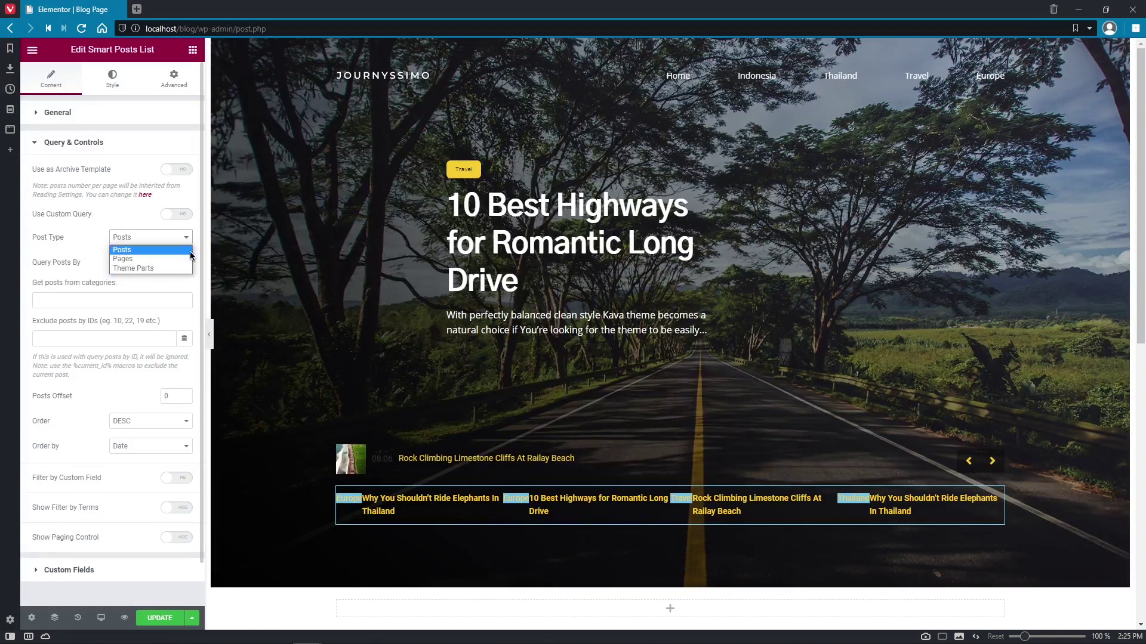
click(191, 252)
click(189, 266)
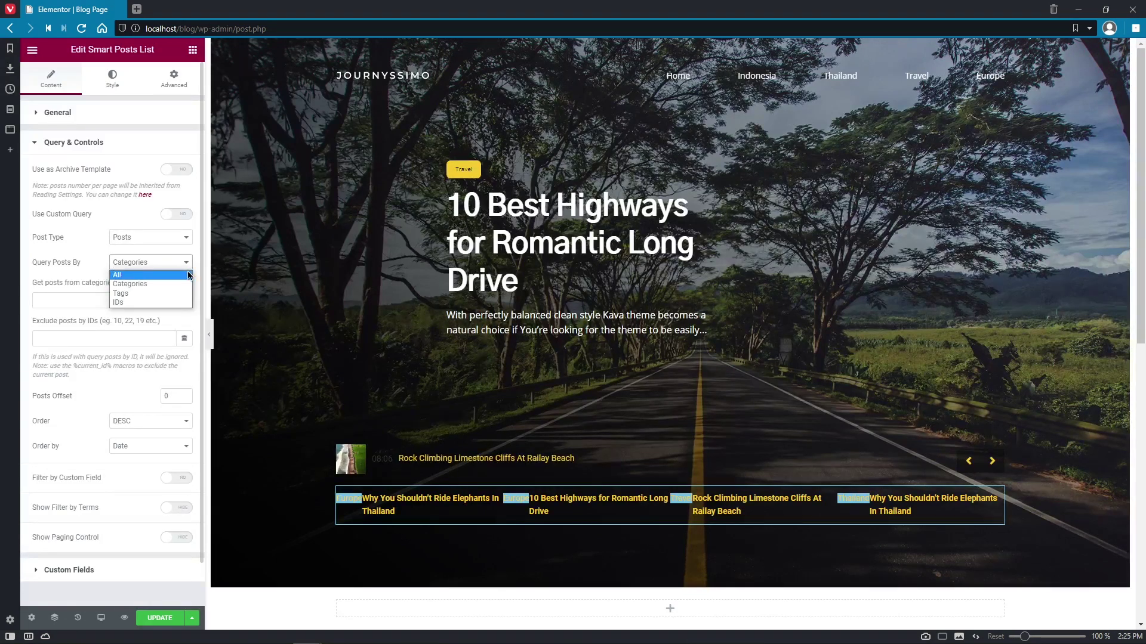
click(181, 303)
text(236, 234, 232, 230)
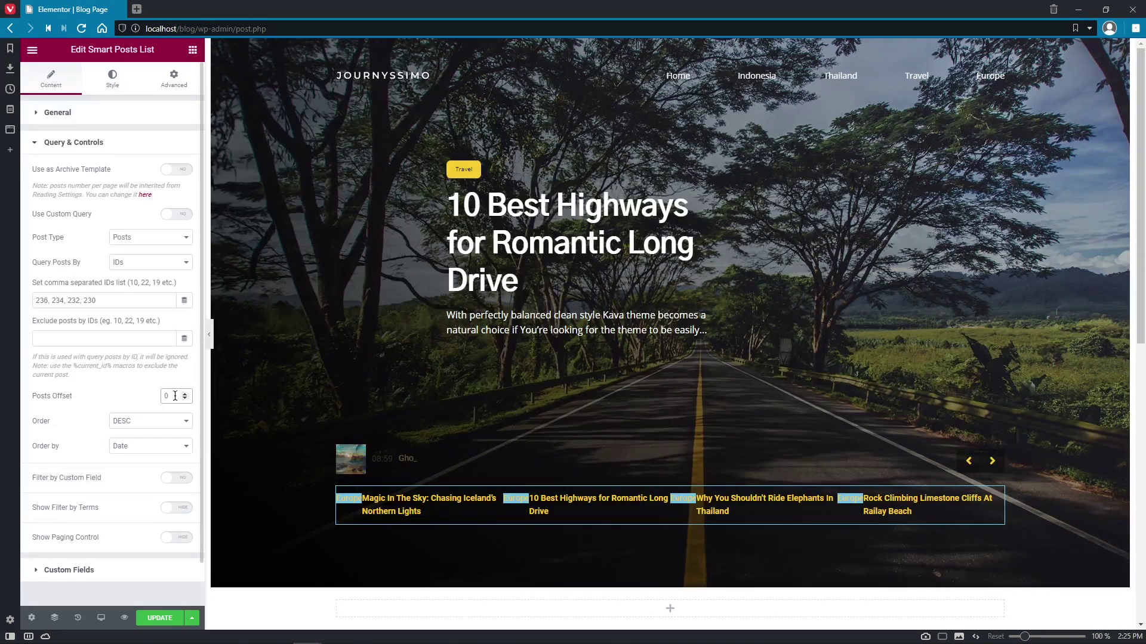
- Keep DESC order by Date, leaving custom-field filtering and the terms filter bar off
click(185, 423)
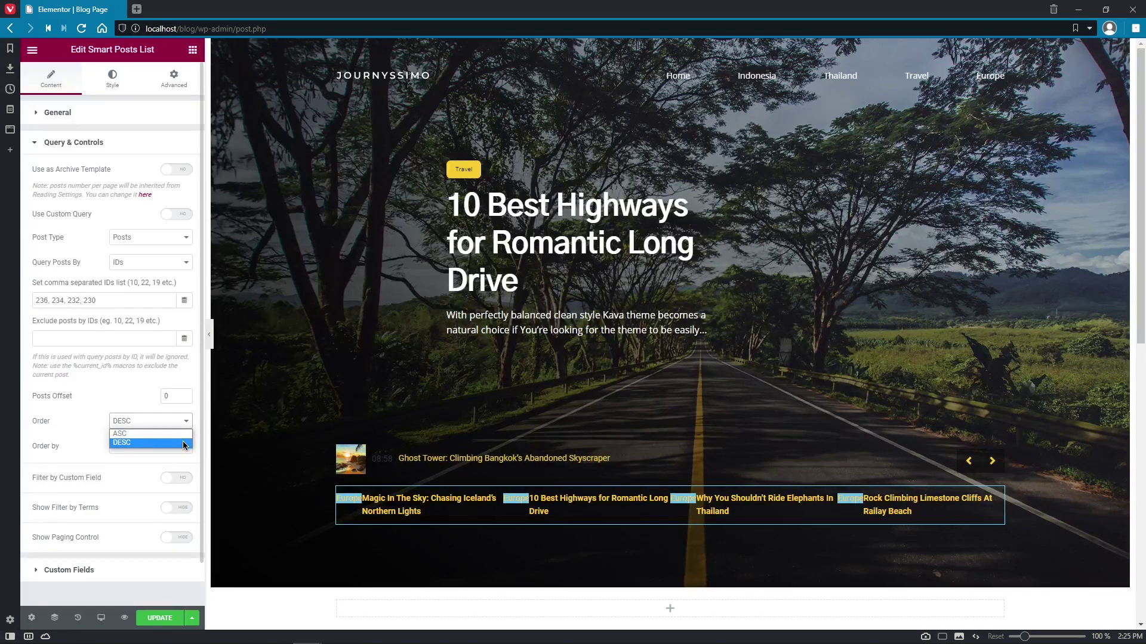
click(185, 444)
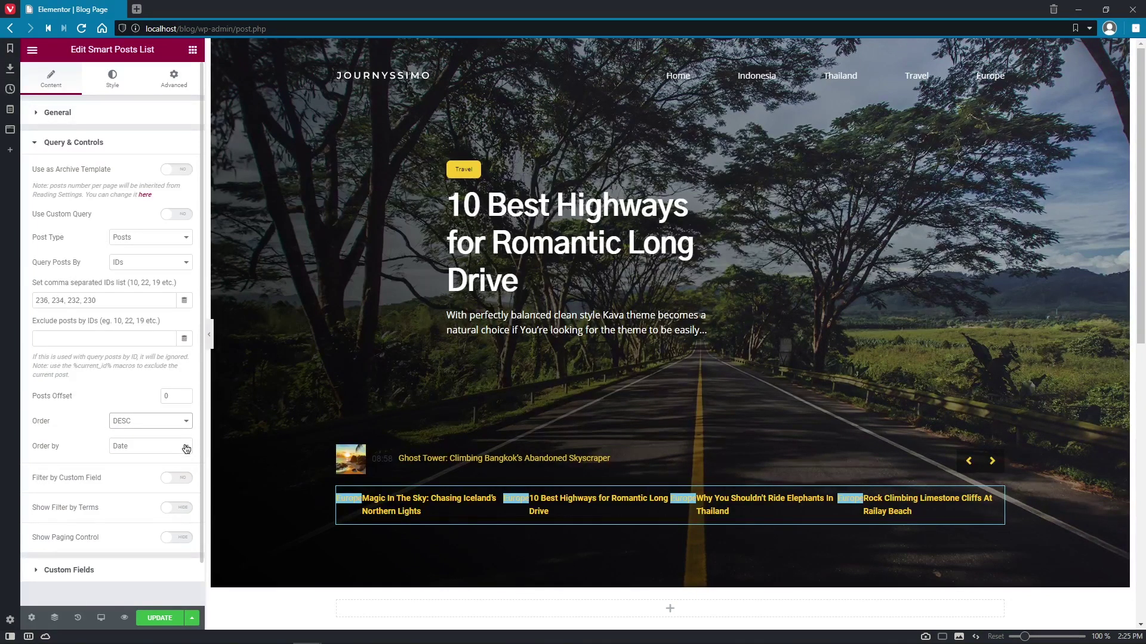
click(186, 449)
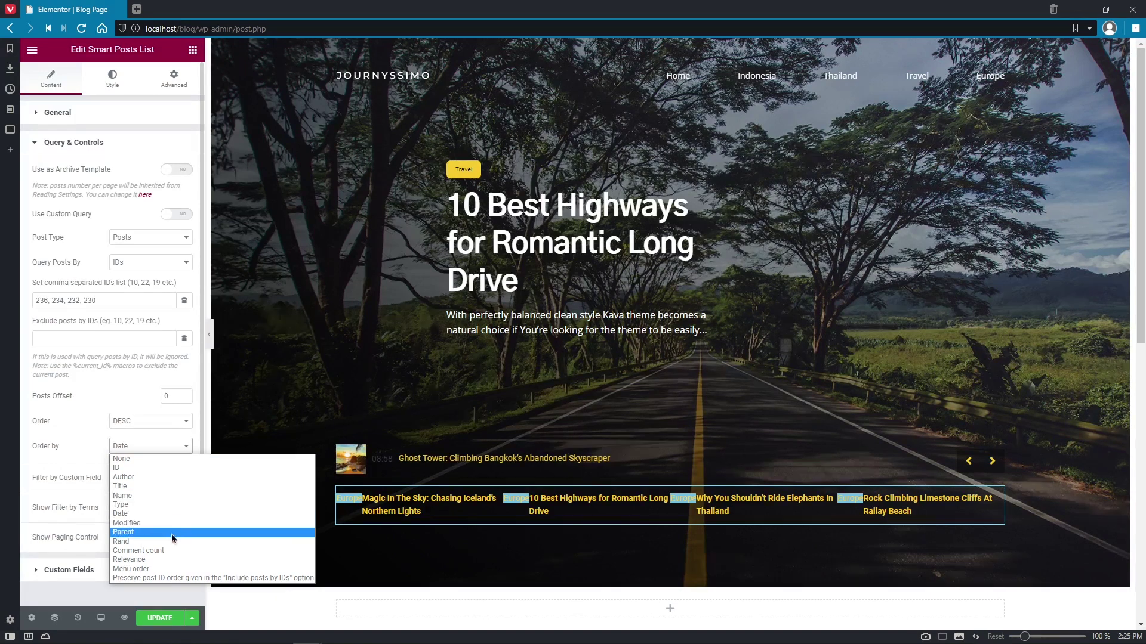
click(170, 587)
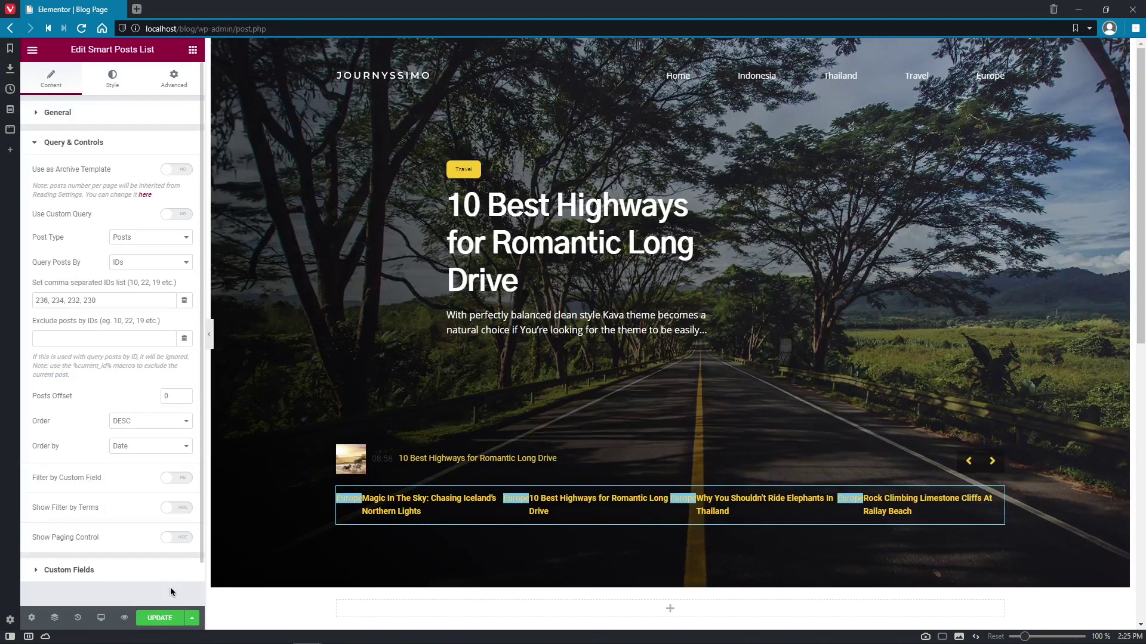
click(182, 478)
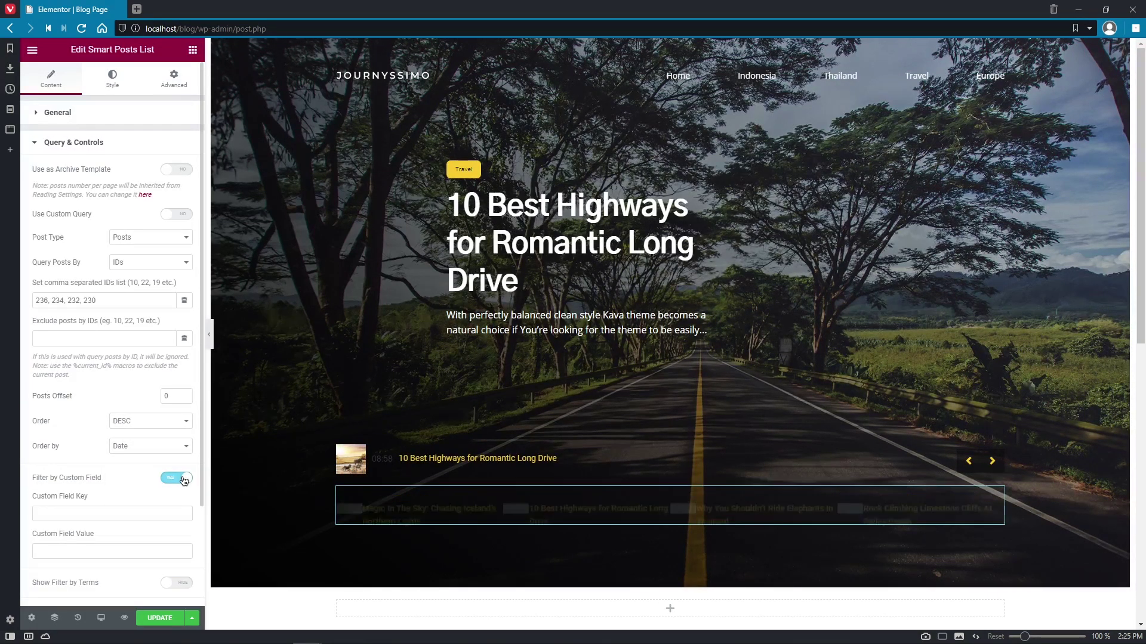
click(183, 478)
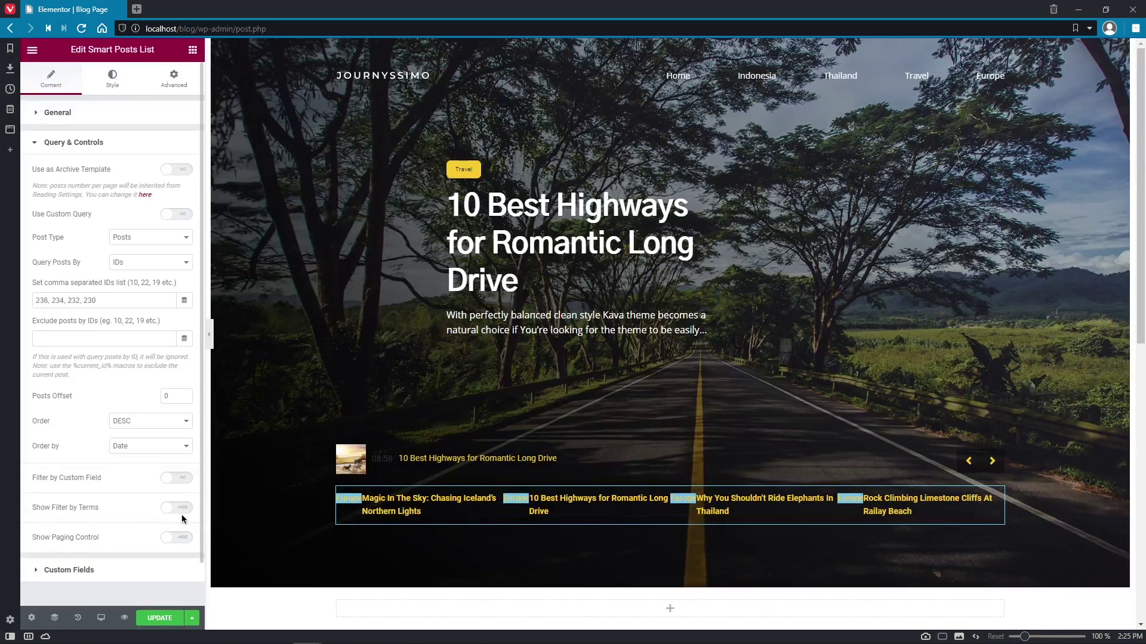
click(184, 509)
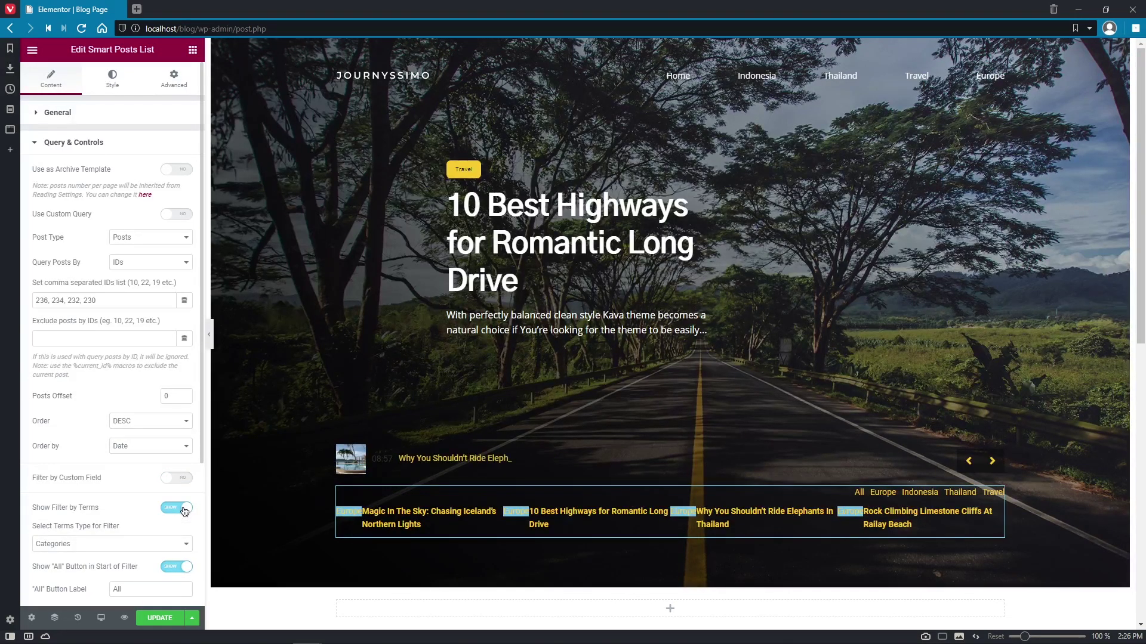
click(184, 509)
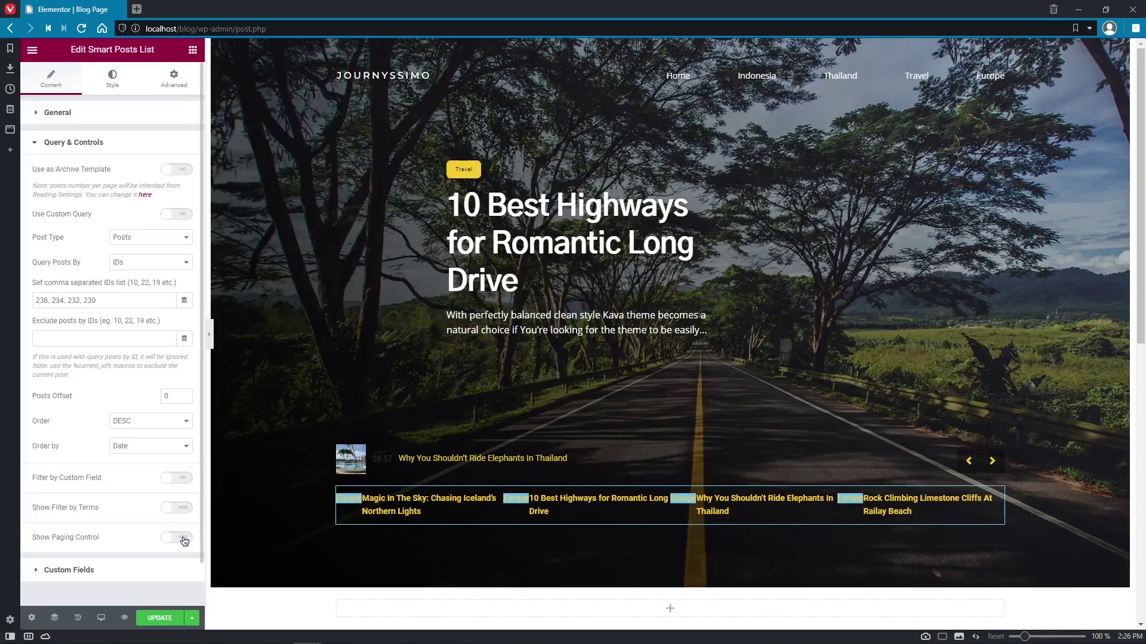
click(184, 538)
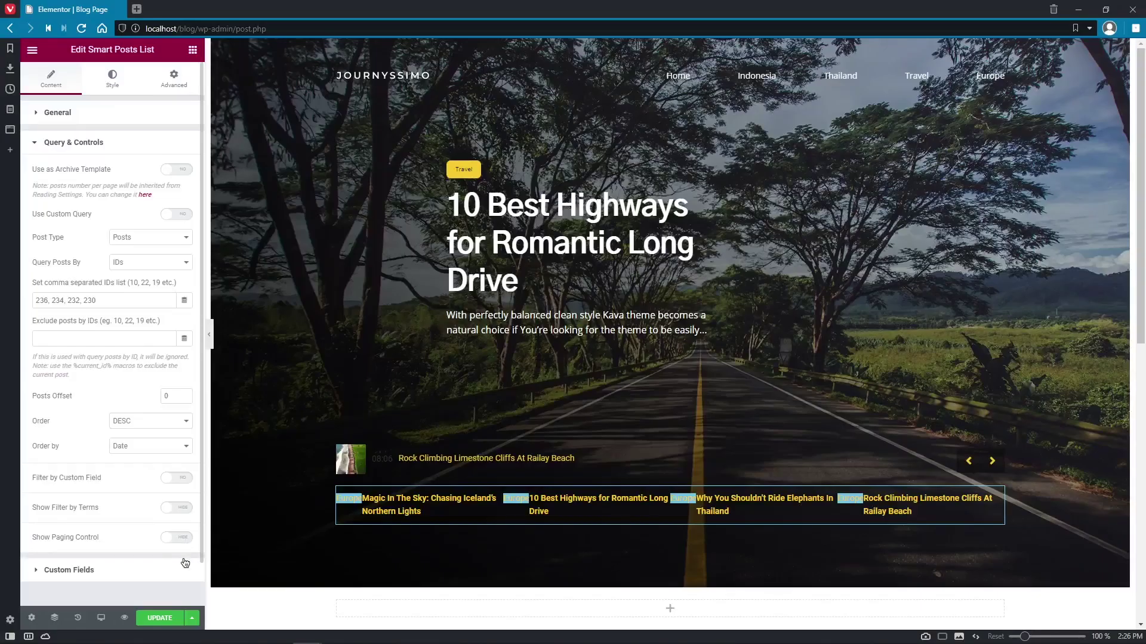
click(185, 563)
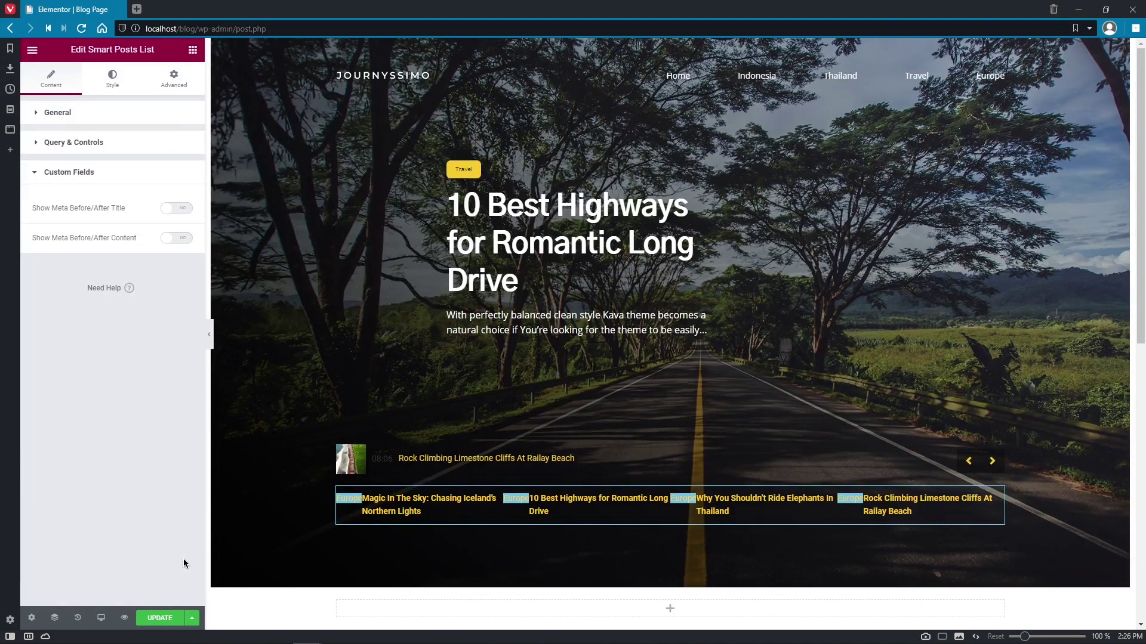
- Try the title and content meta fields, then turn both off again
click(181, 211)
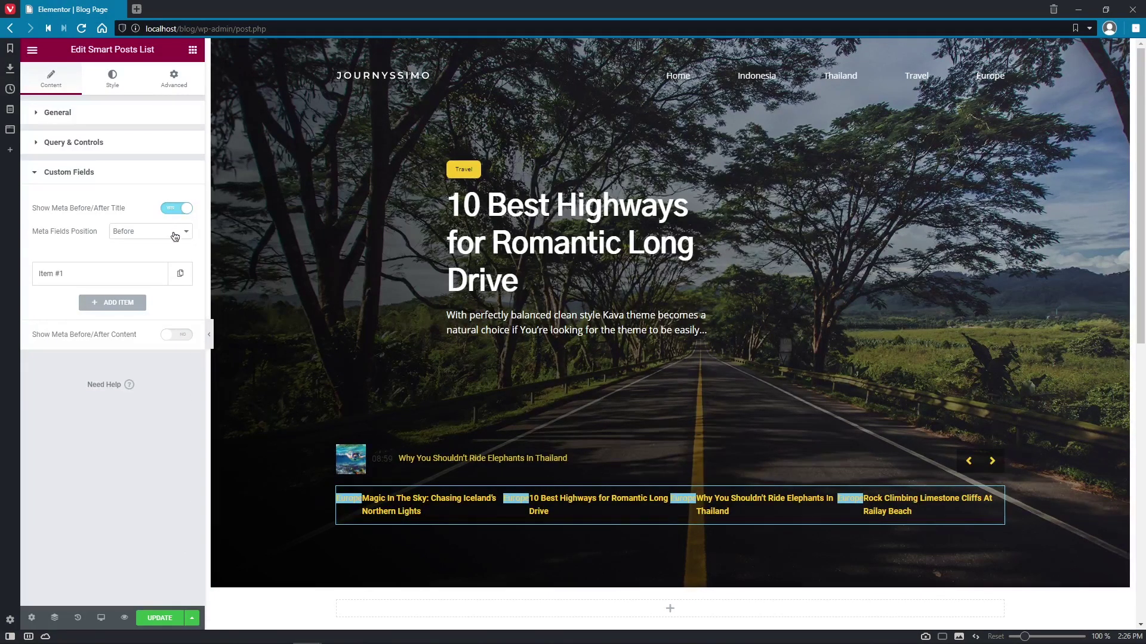
click(149, 275)
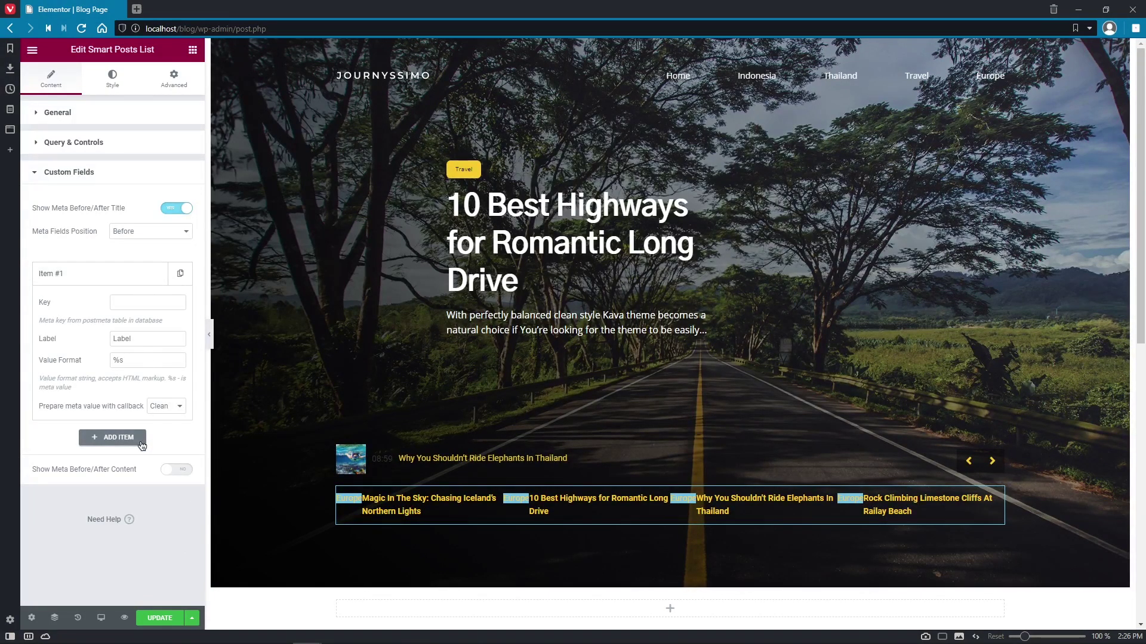
click(179, 476)
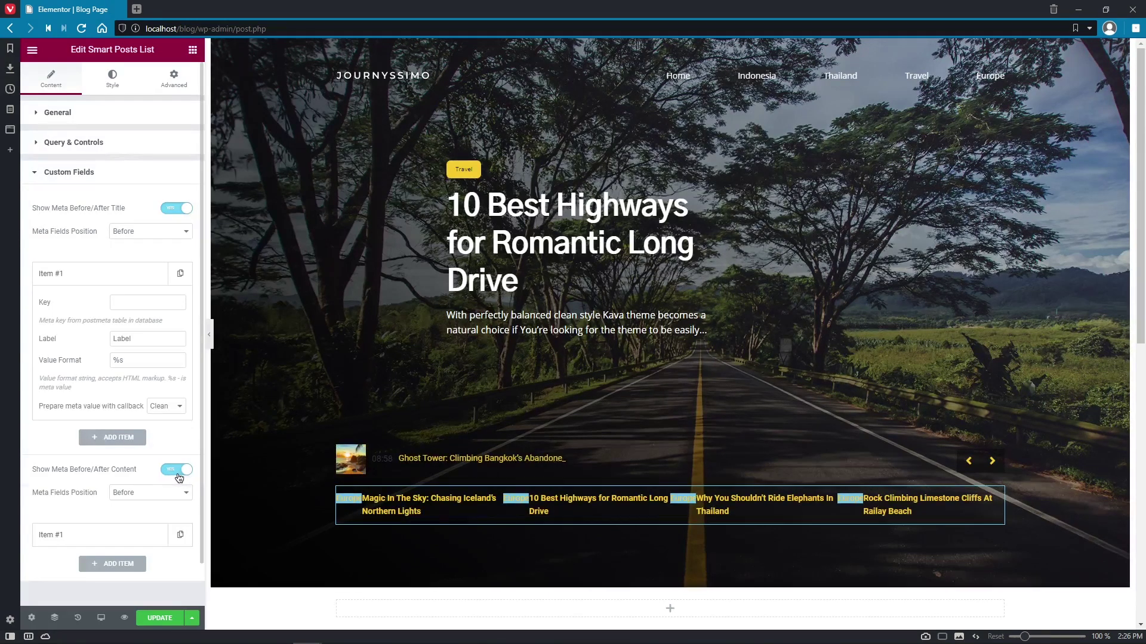
click(179, 471)
click(178, 209)
- Paste the copied style onto the Smart Posts List from its right-click menu
click(112, 77)
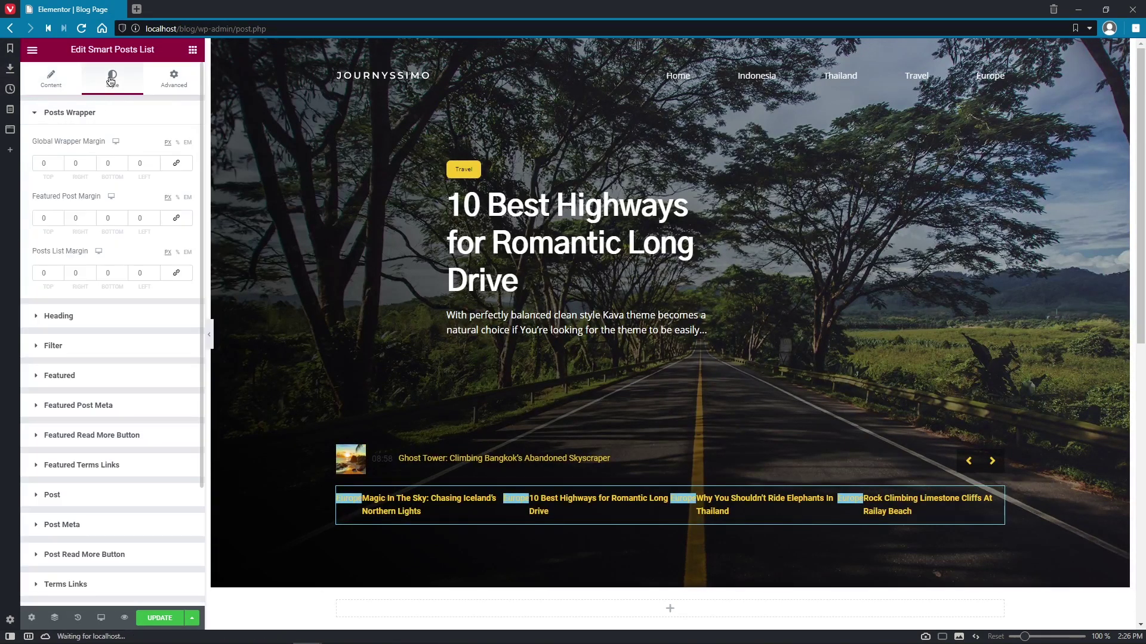
click(116, 119)
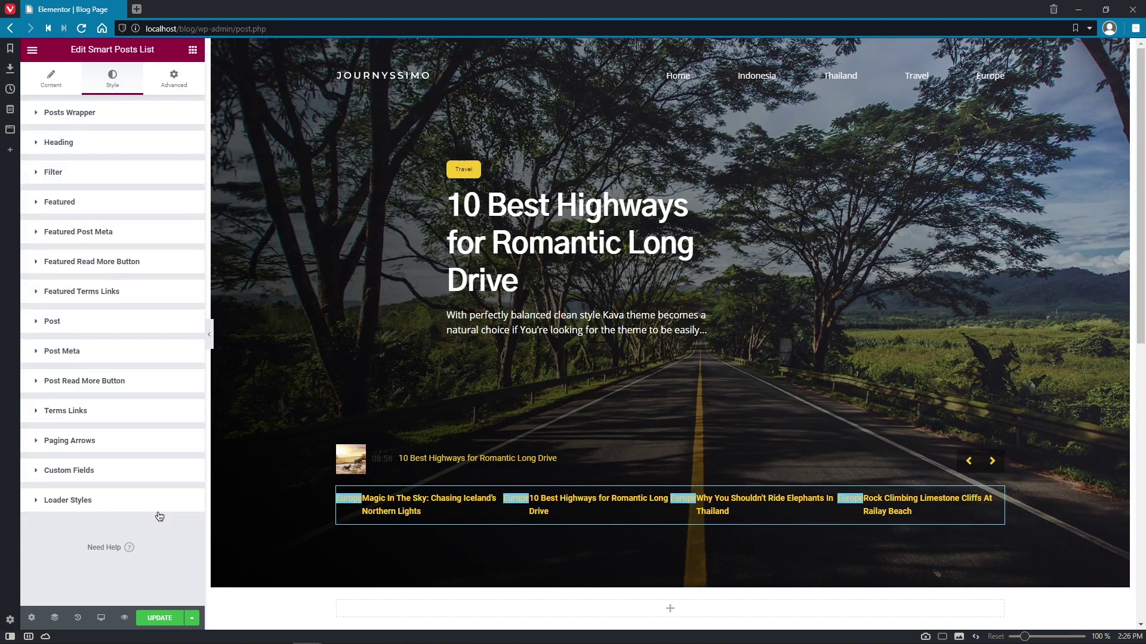
right_click(381, 445)
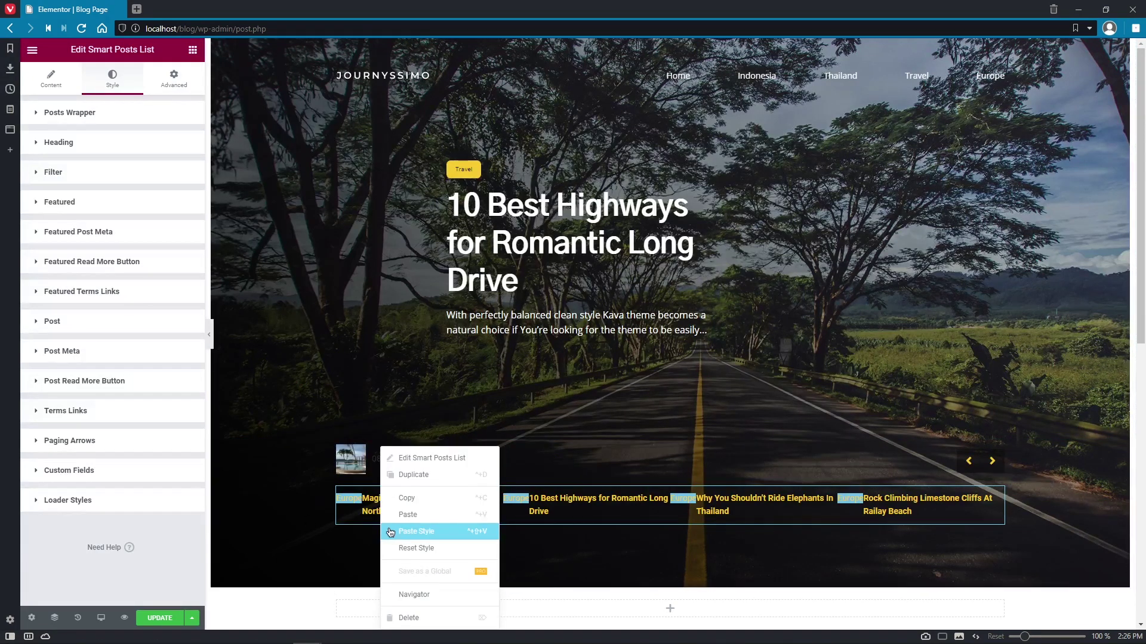
click(391, 530)
- Add a new one-column section below the posts list
scroll(388, 530, down, 5)
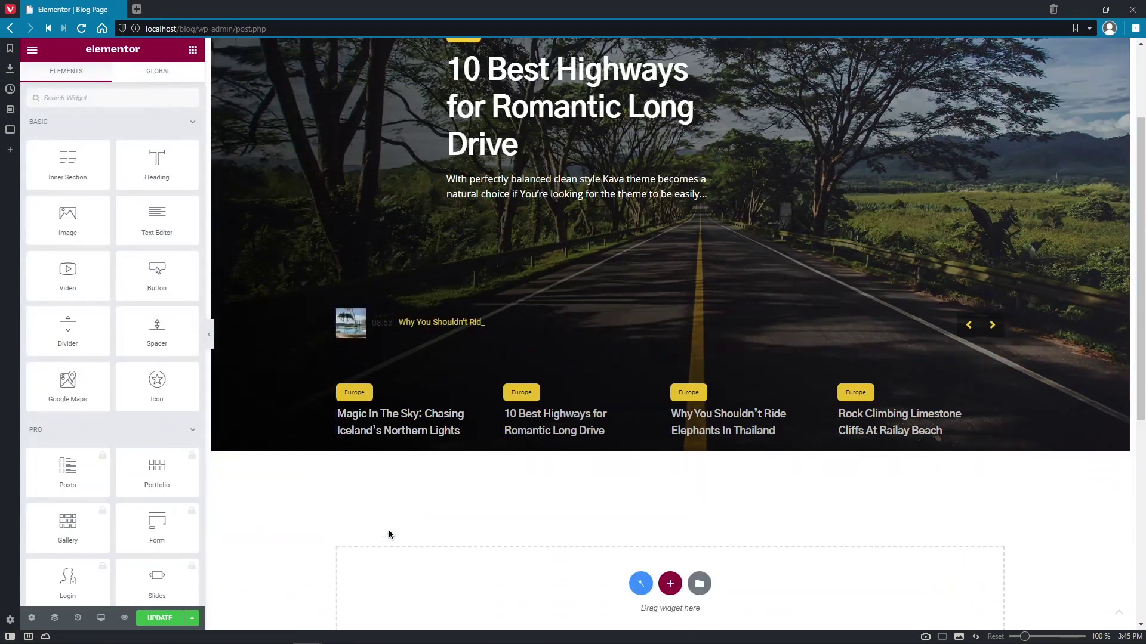
scroll(388, 530, down, 2)
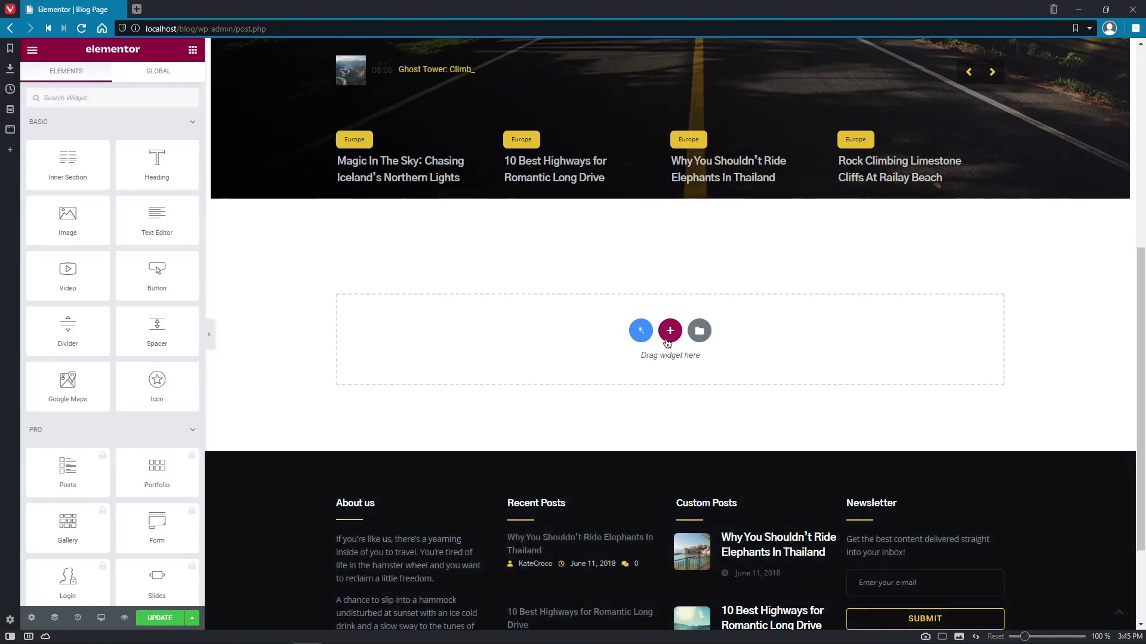
click(669, 331)
click(530, 369)
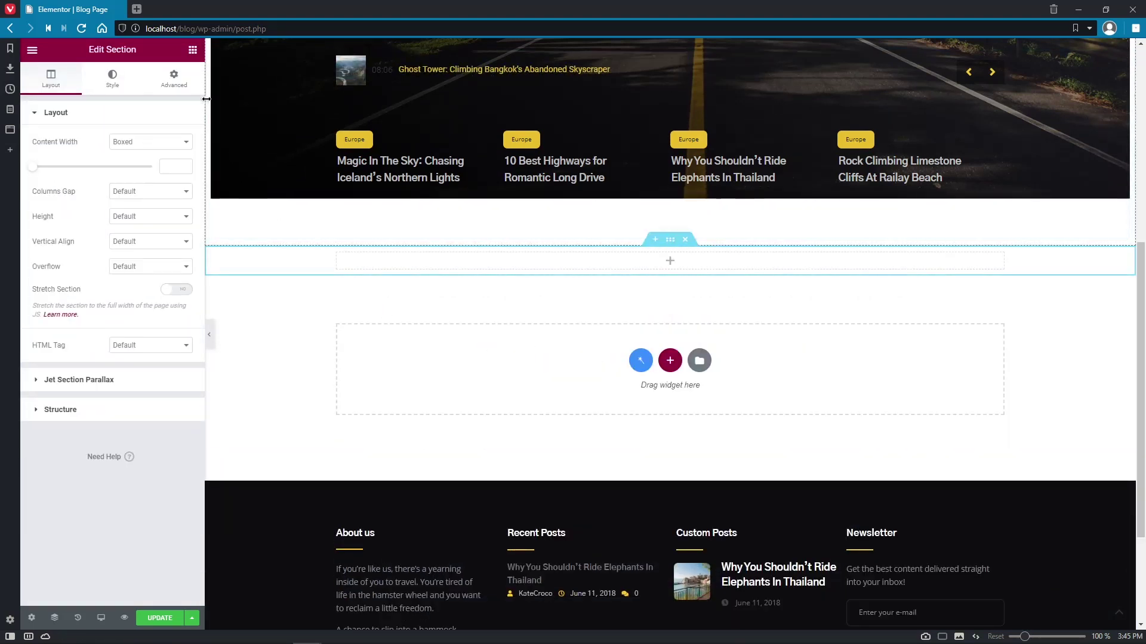
- Drag Smart Posts Tiles into the new section and browse its settings panels
click(190, 52)
text(Smart Posts Tiles)
drag(67, 136, 562, 254)
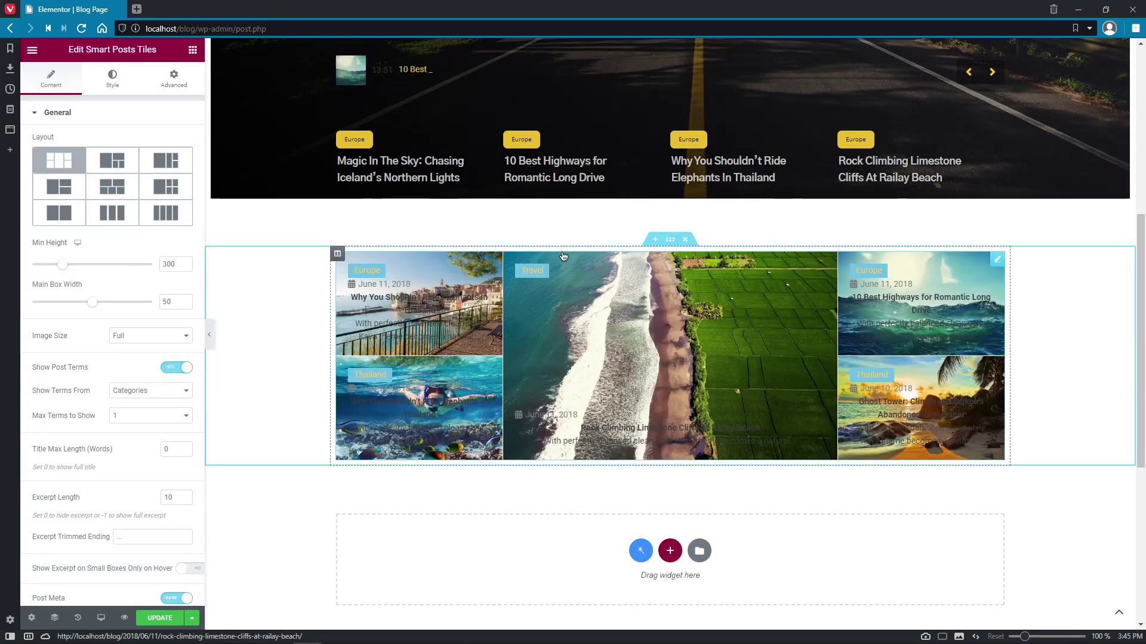
click(132, 117)
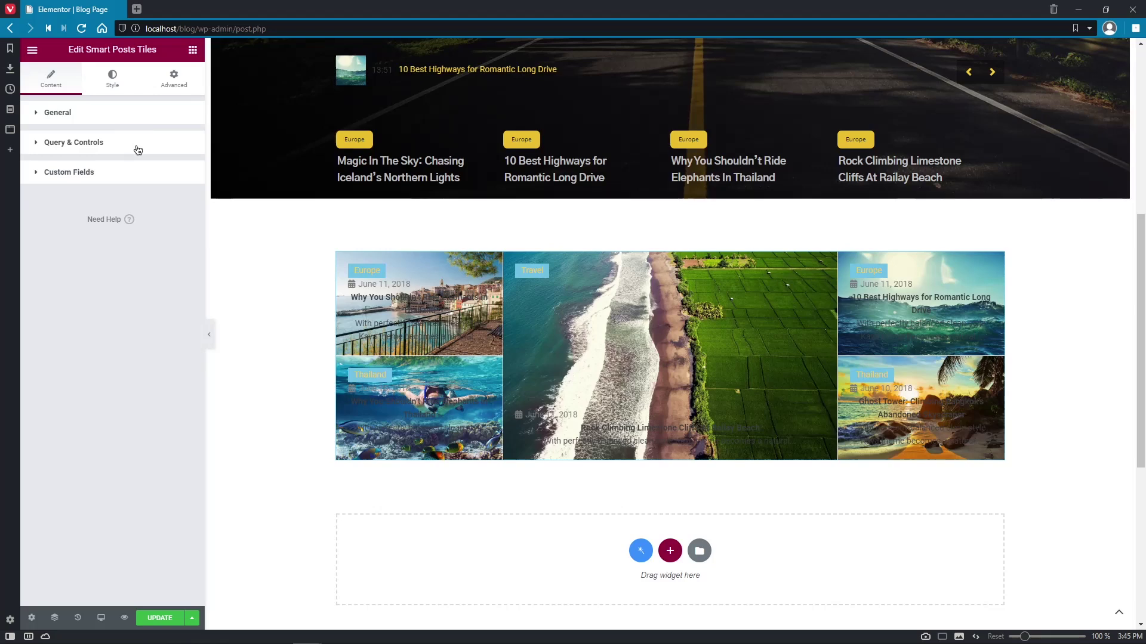
click(136, 146)
click(137, 173)
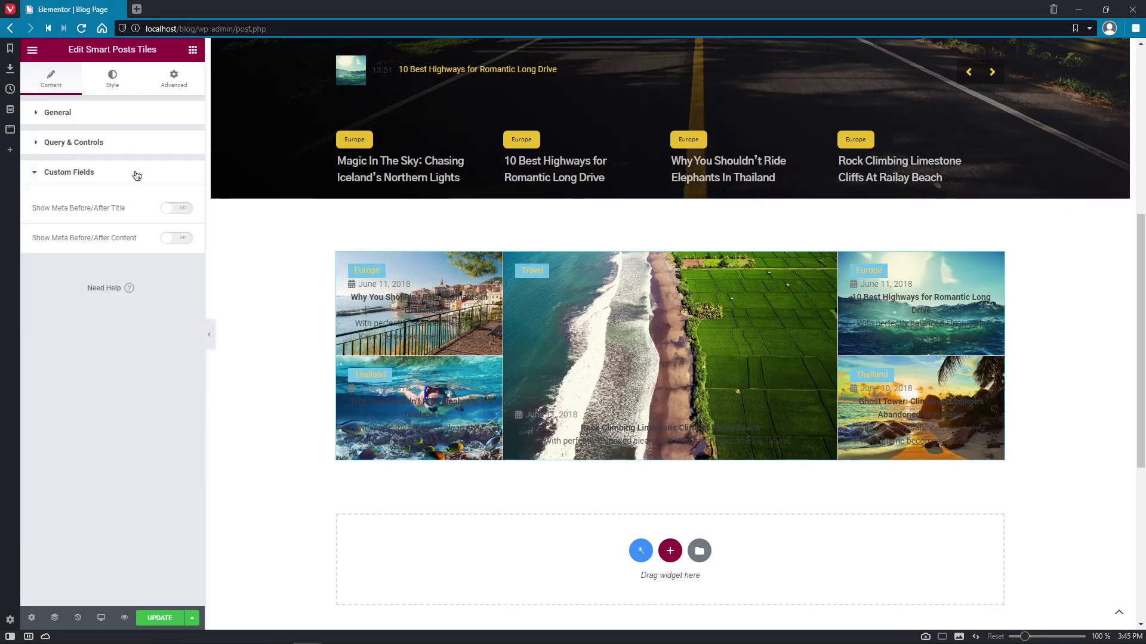
click(137, 173)
click(135, 112)
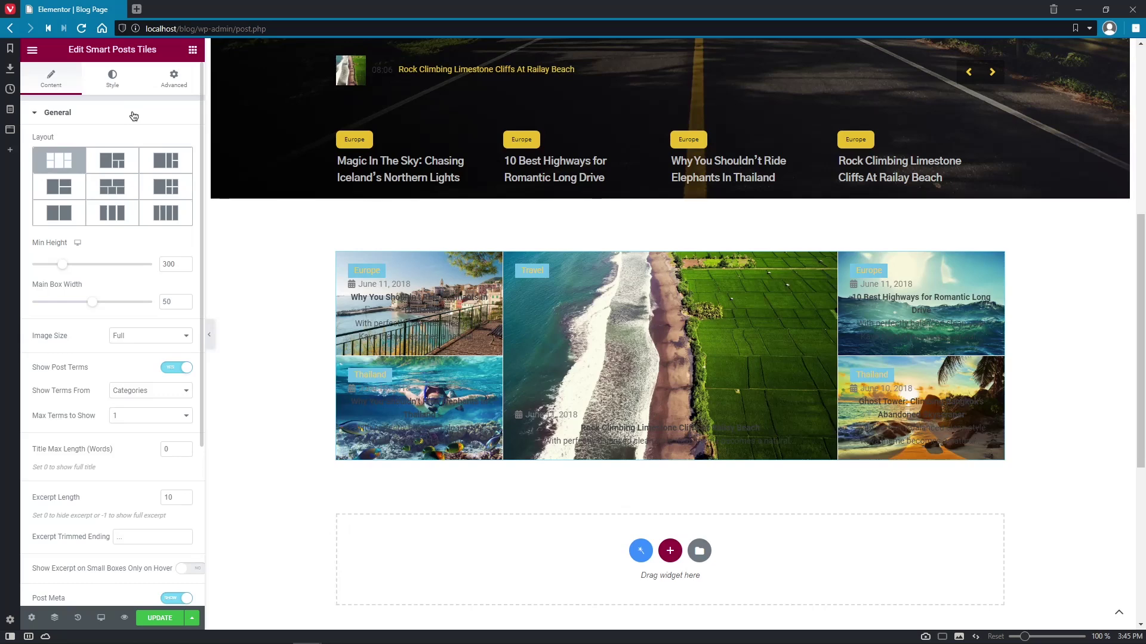
- Choose the four-across tiles layout limited to a single row
click(122, 163)
click(164, 161)
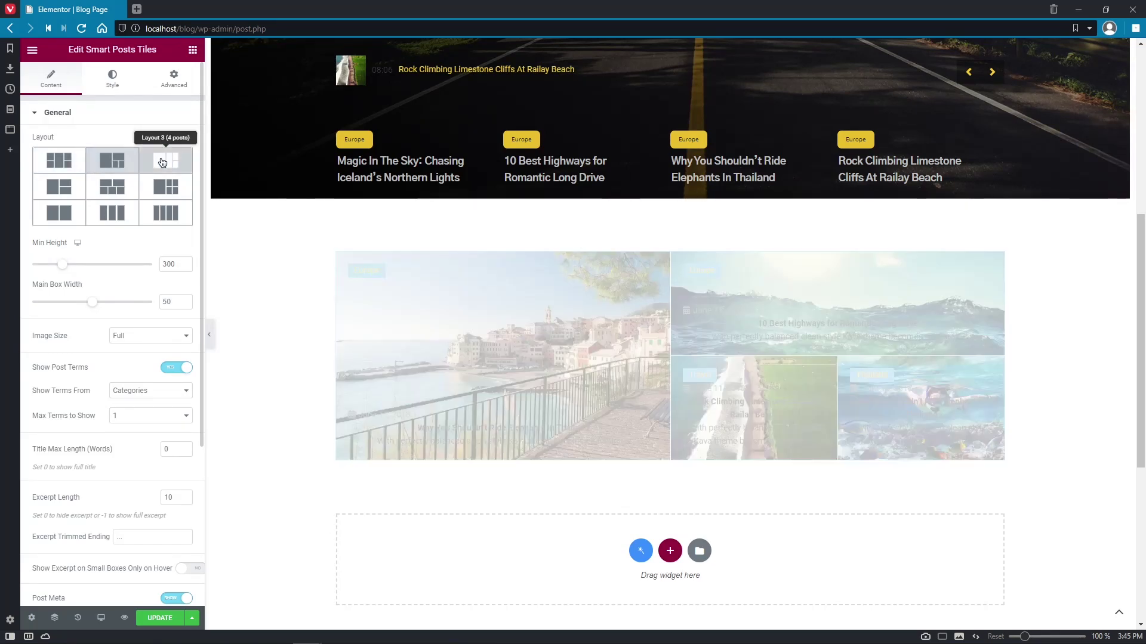
click(166, 187)
click(112, 187)
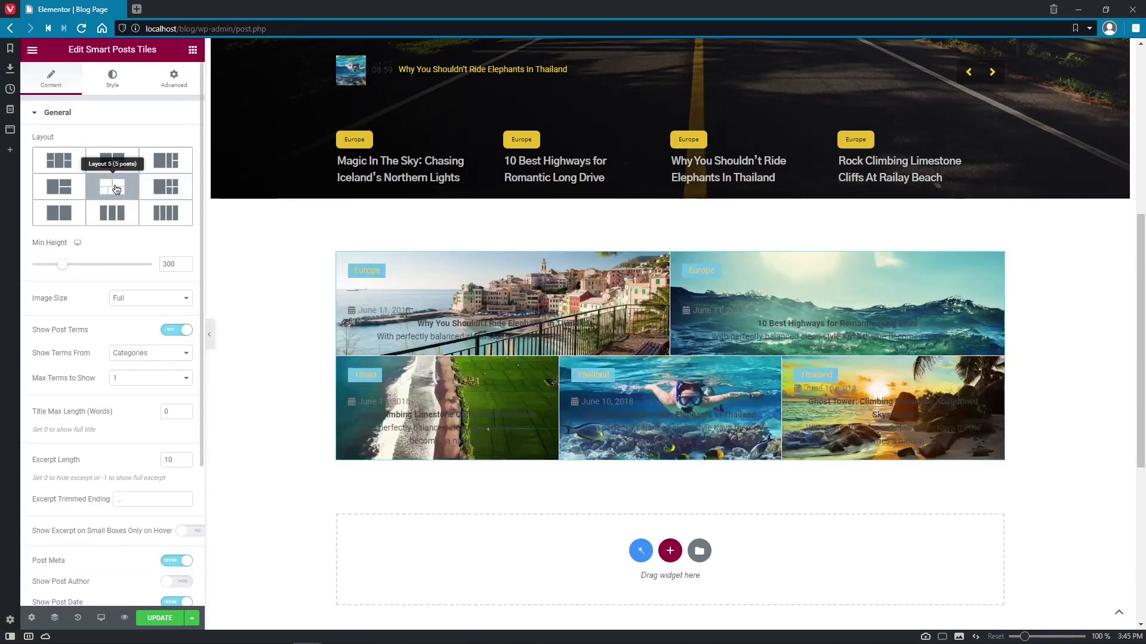
click(53, 188)
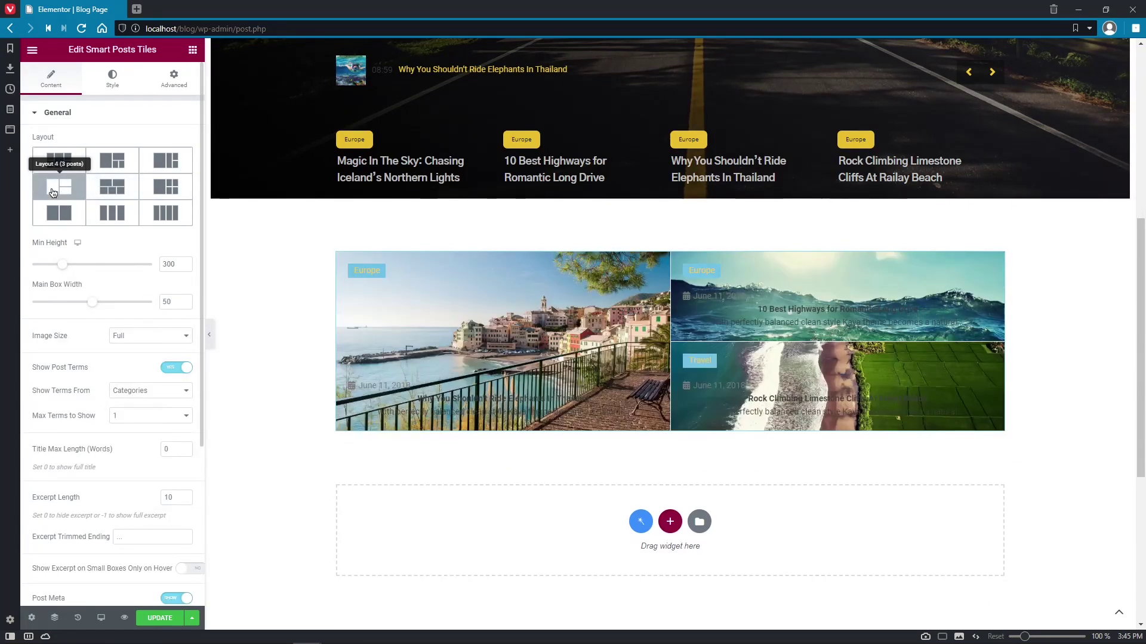
click(112, 213)
click(167, 215)
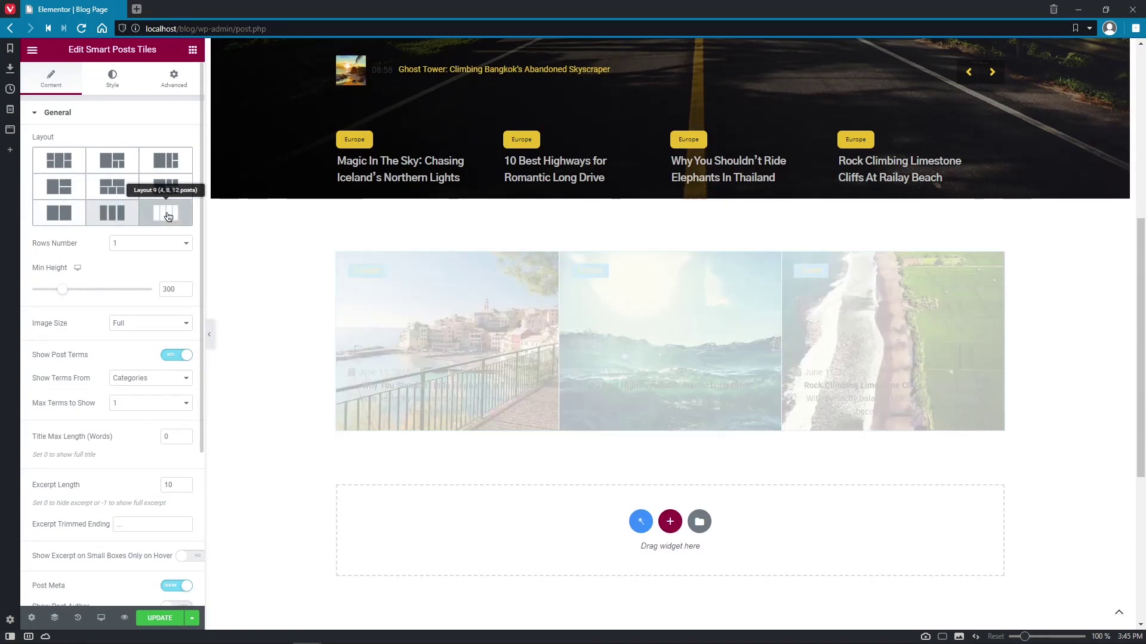
click(150, 243)
click(168, 290)
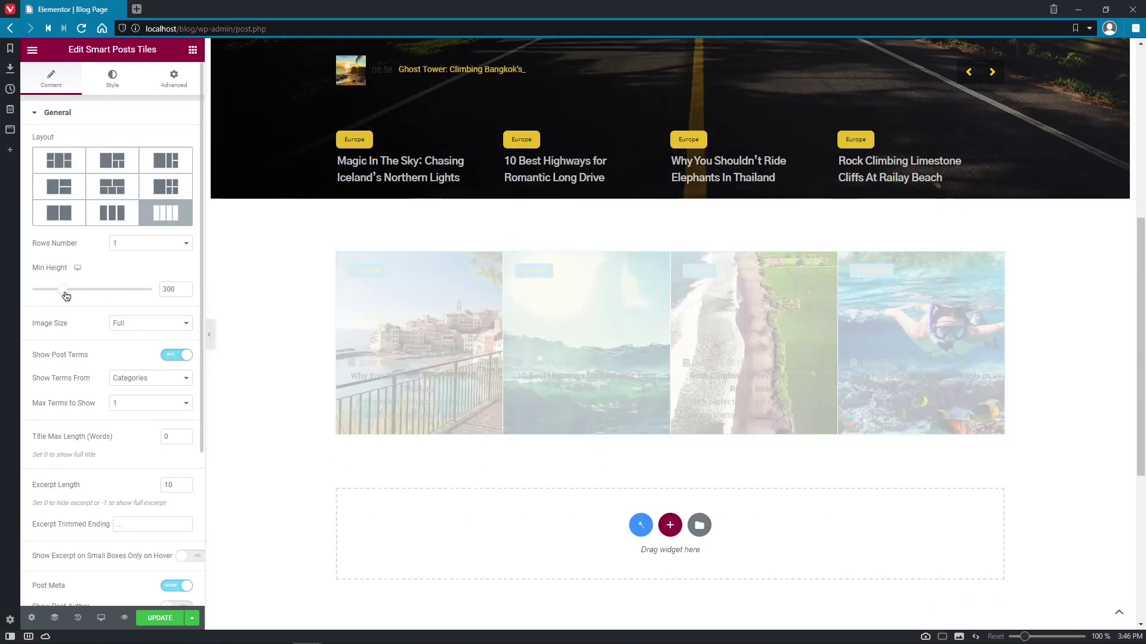
- Keep Full image size and post terms, and clear the excerpt length
click(187, 326)
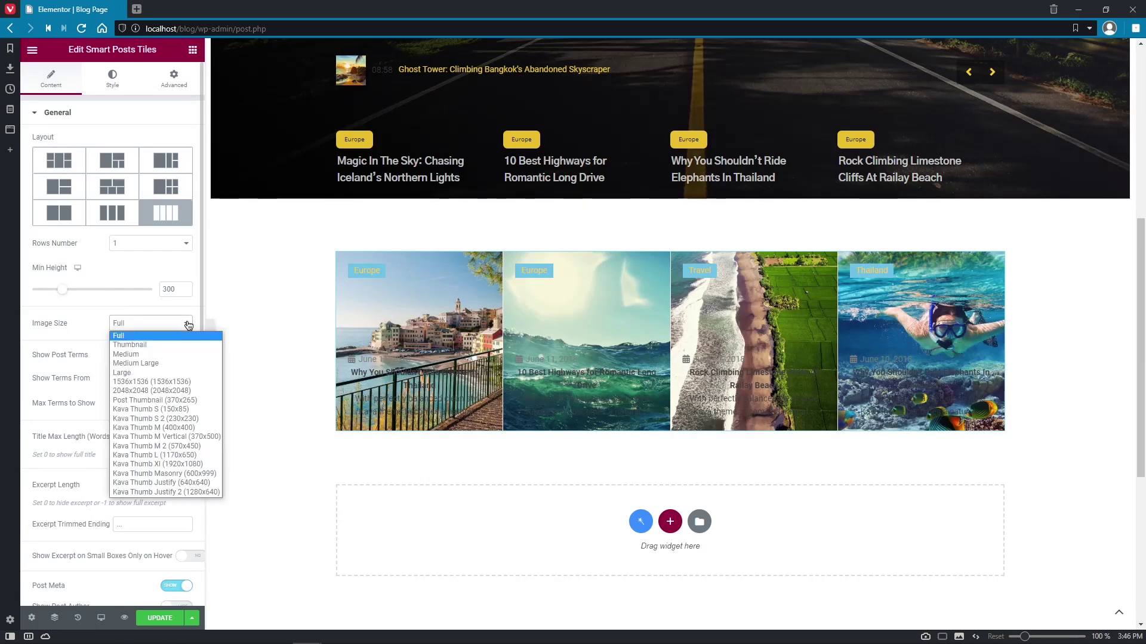
click(191, 506)
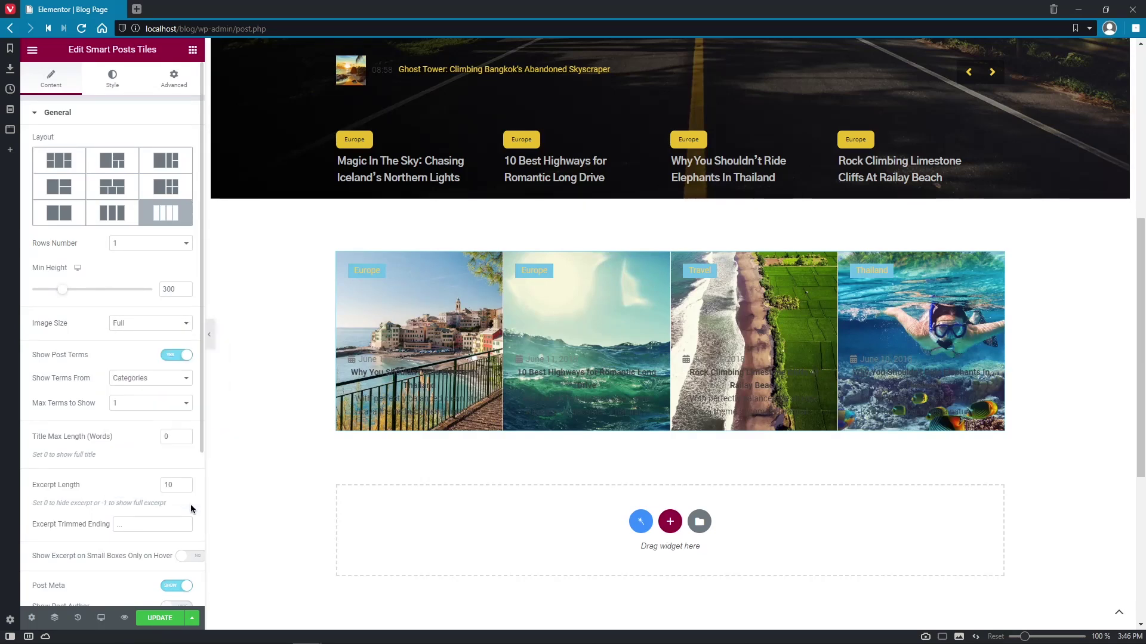
click(173, 354)
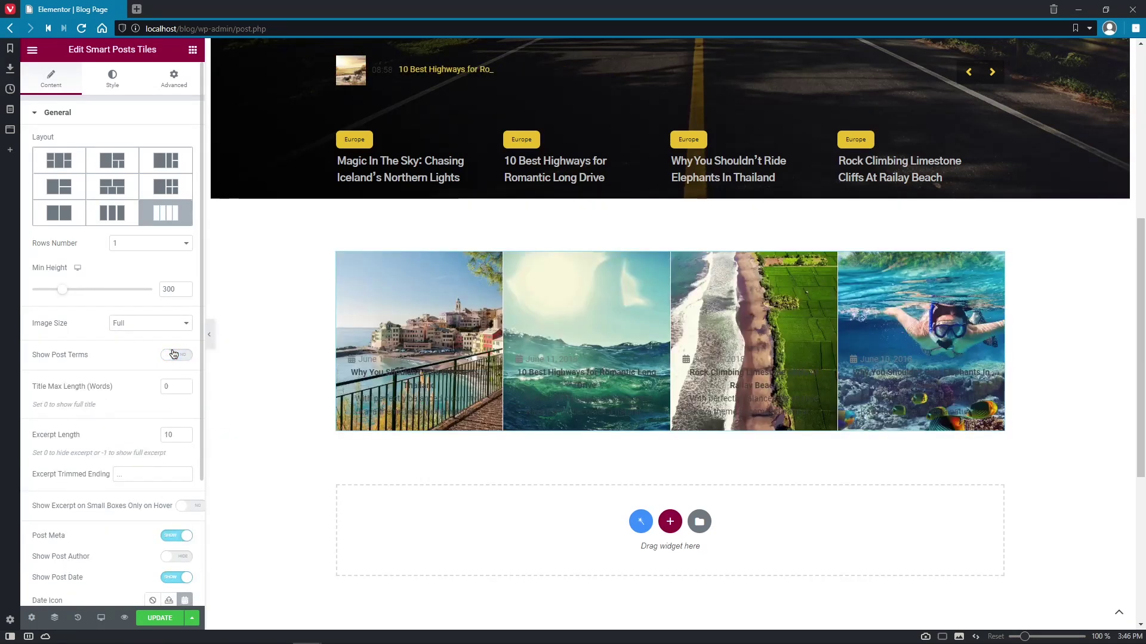
click(173, 353)
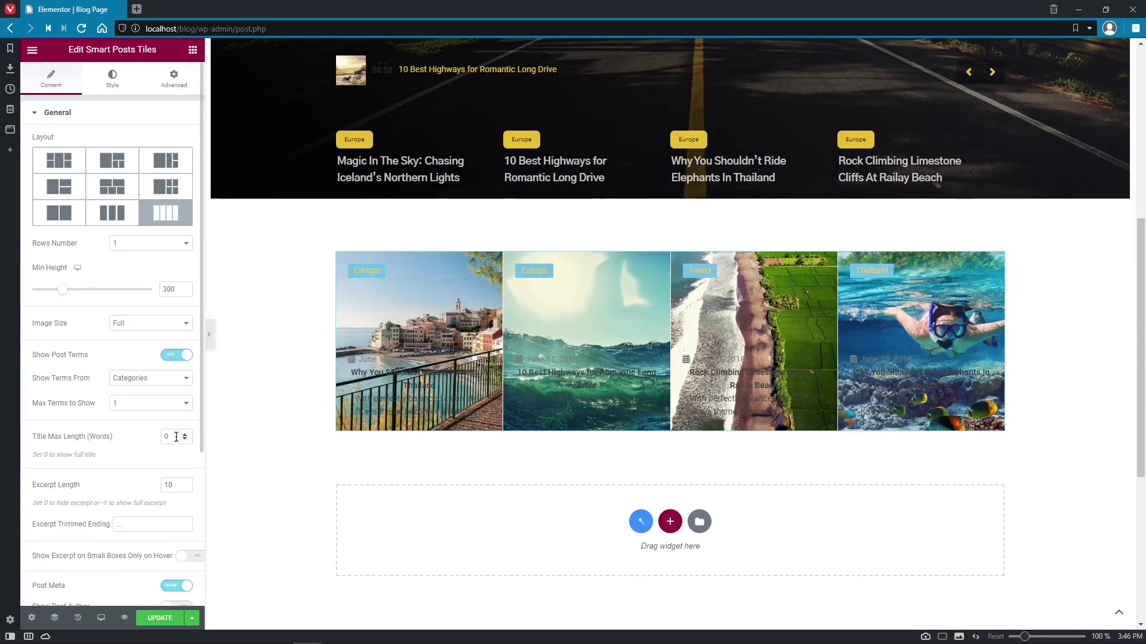
click(176, 437)
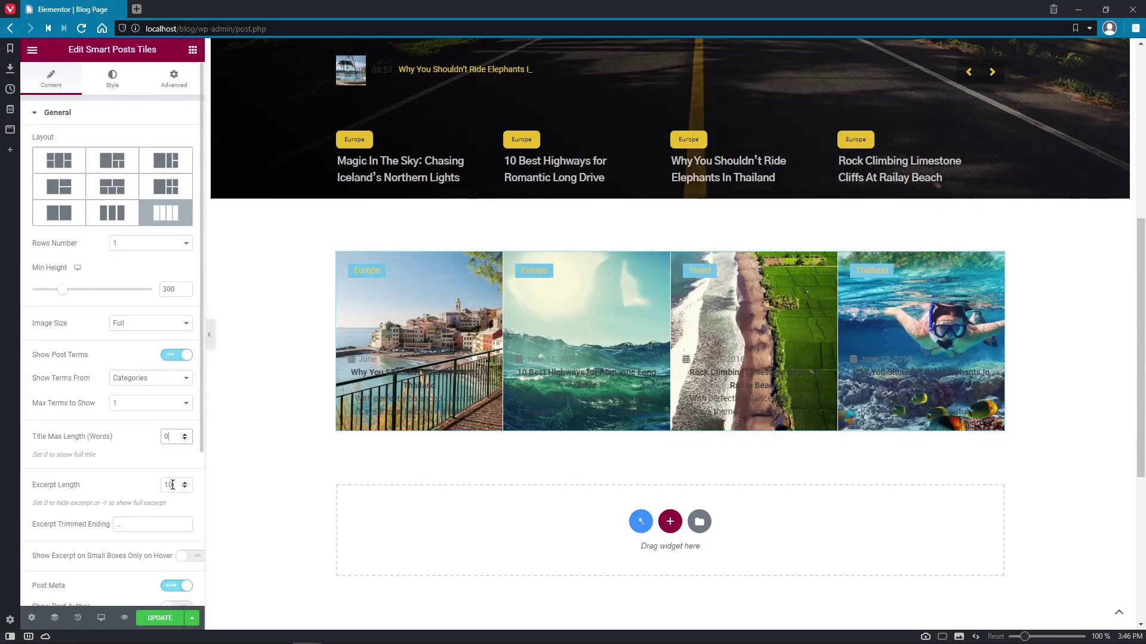
key(BackSpace)
key(BackSpace)
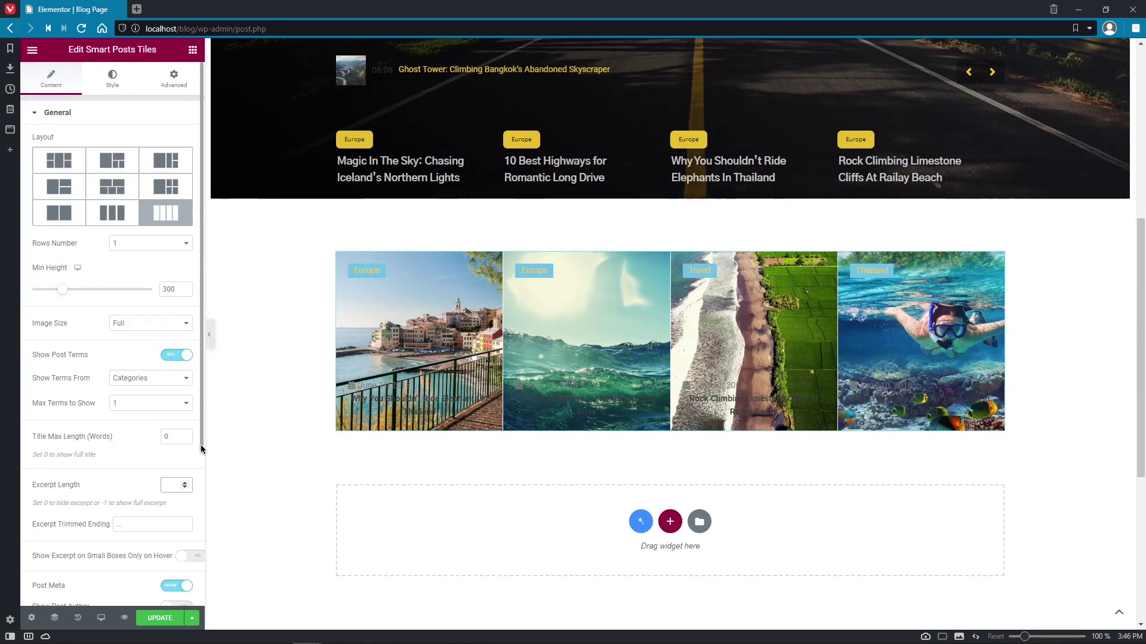
scroll(196, 471, down, 4)
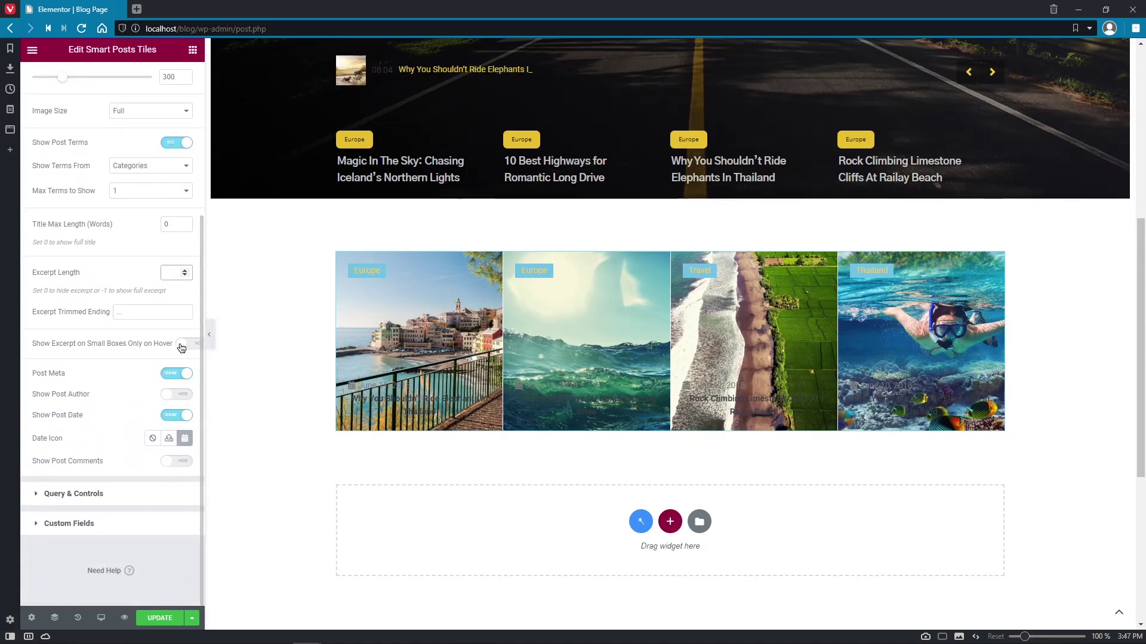
- Try excerpts on hover and toggle post meta off and back on
click(185, 346)
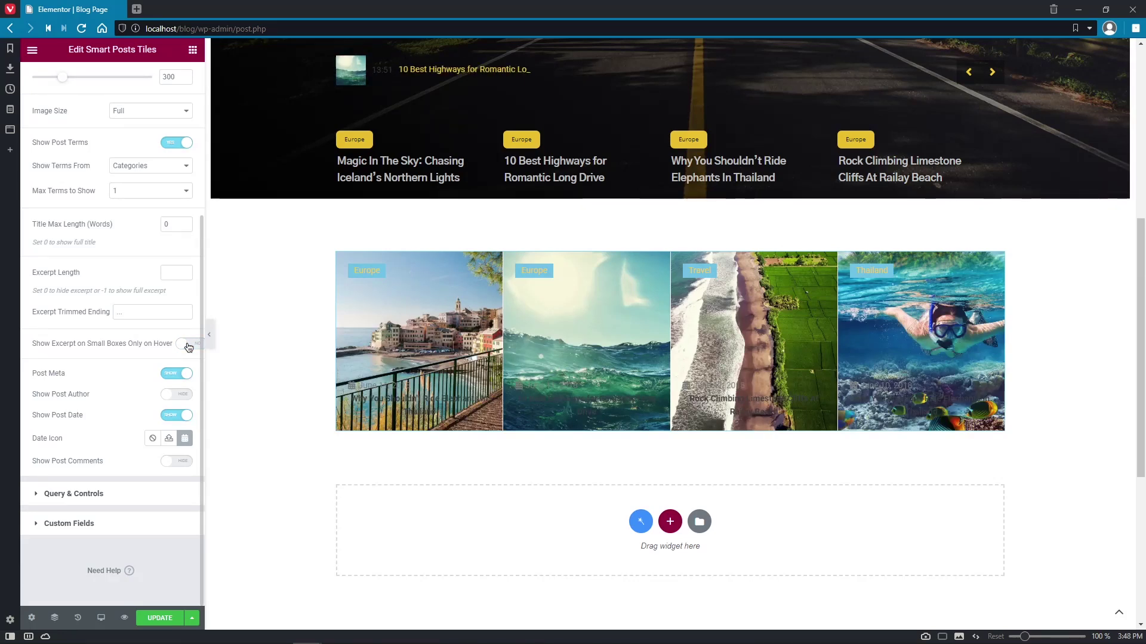
click(185, 373)
click(175, 461)
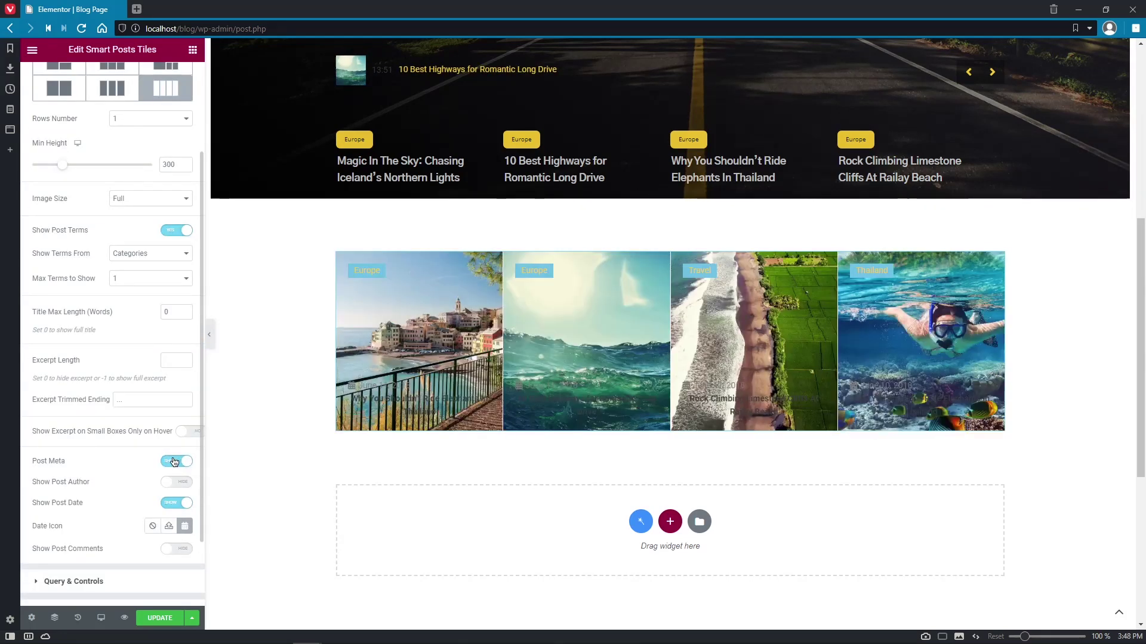
click(170, 581)
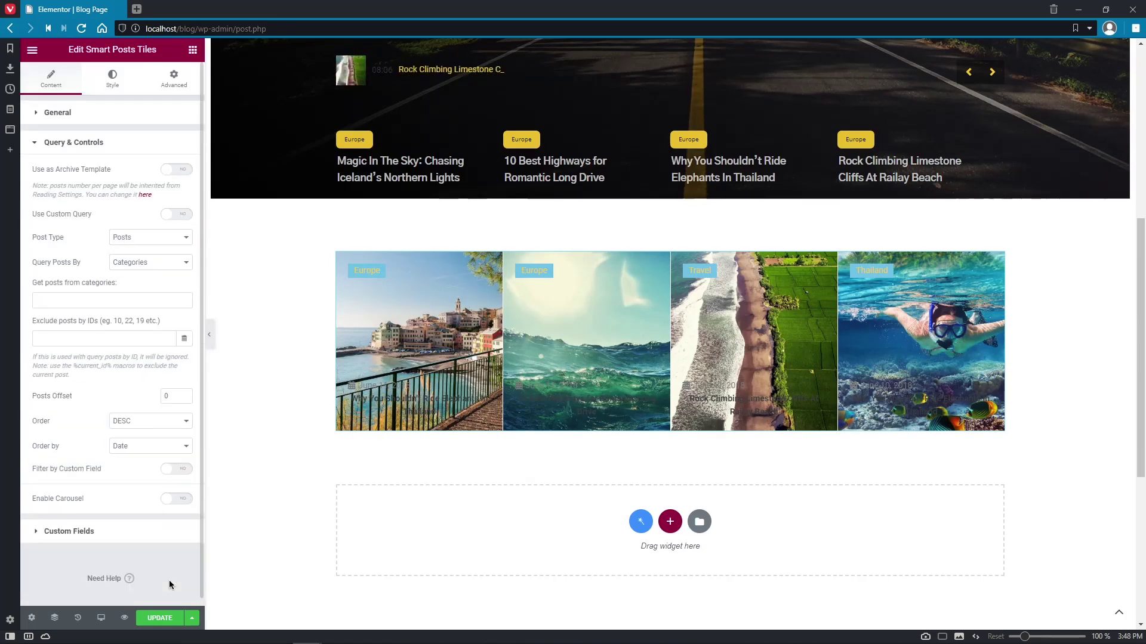
- Enable the tiles carousel and try title and content meta fields, leaving them off
click(186, 504)
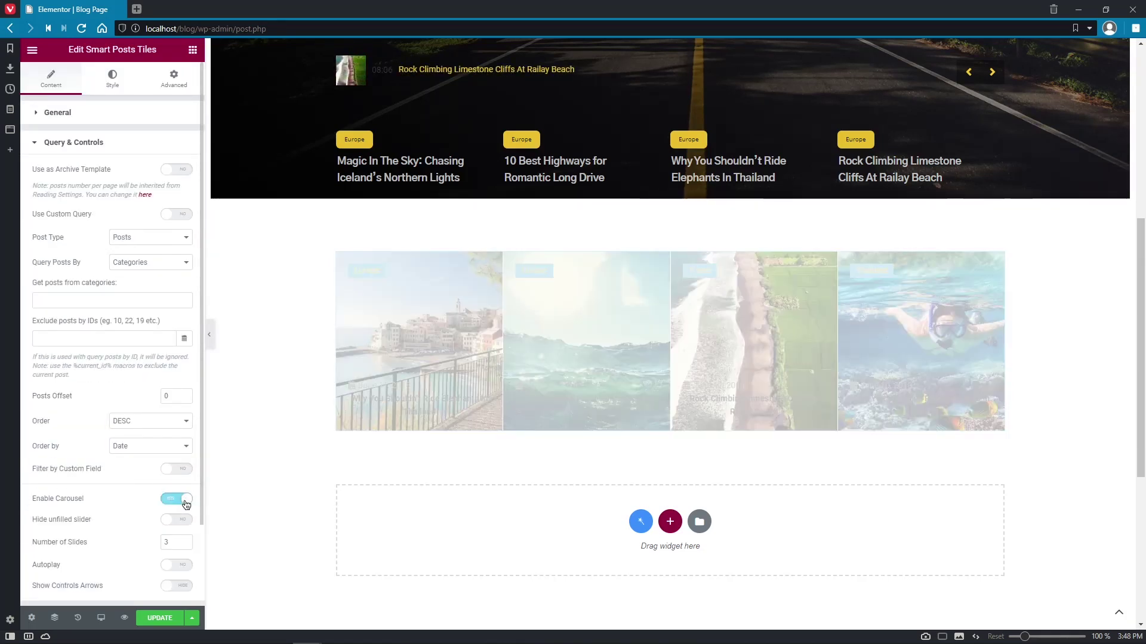
drag(201, 502, 196, 573)
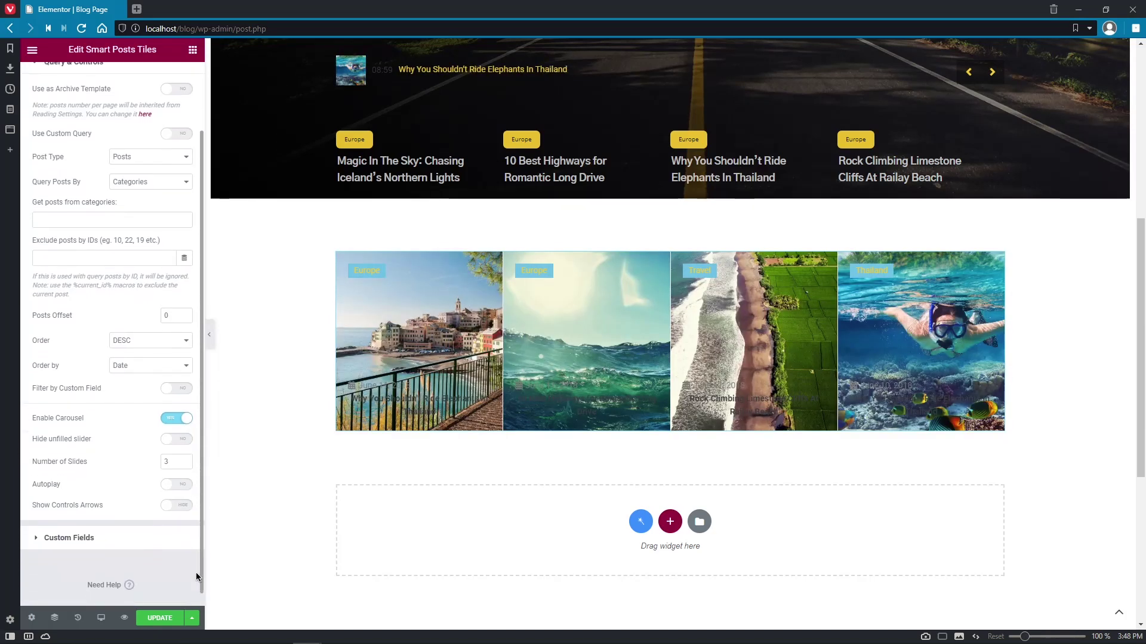
click(169, 539)
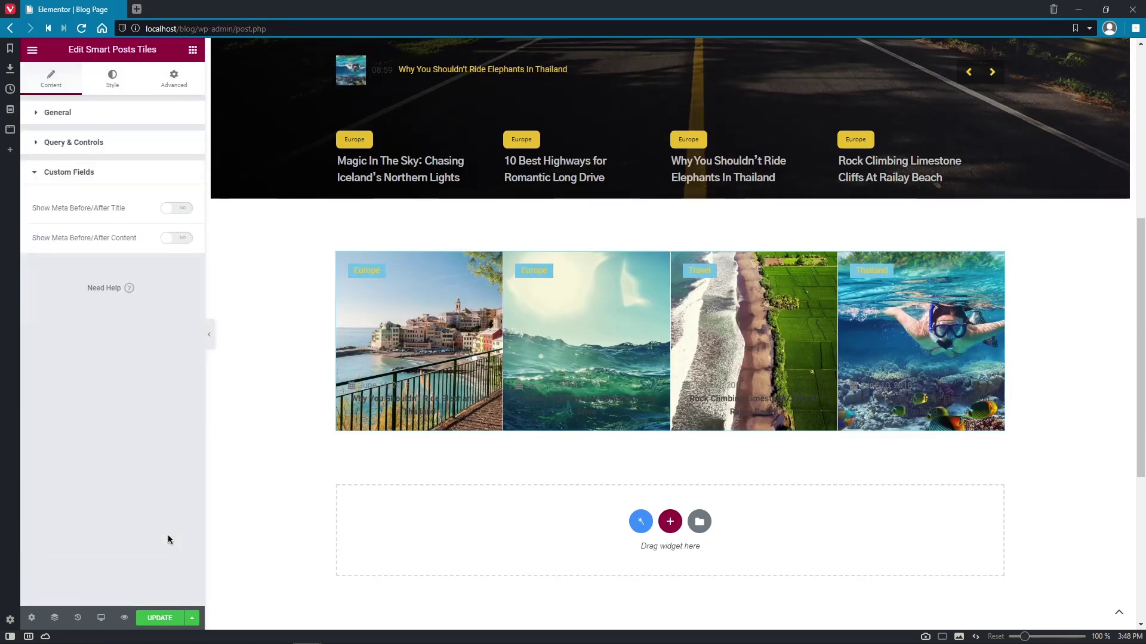
click(183, 209)
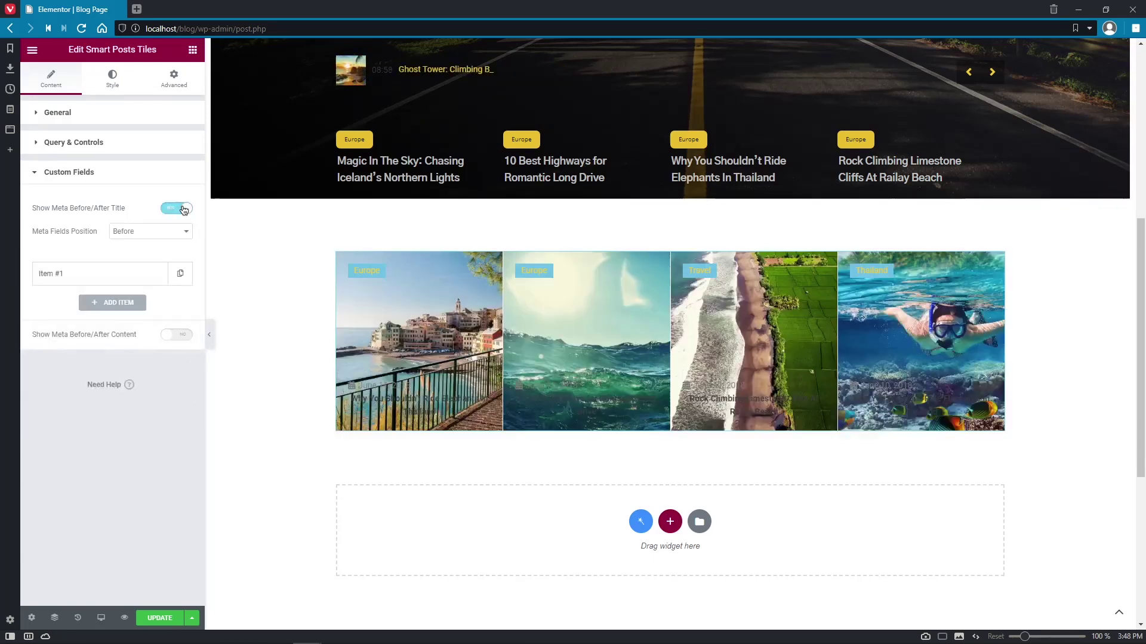
click(183, 209)
click(181, 237)
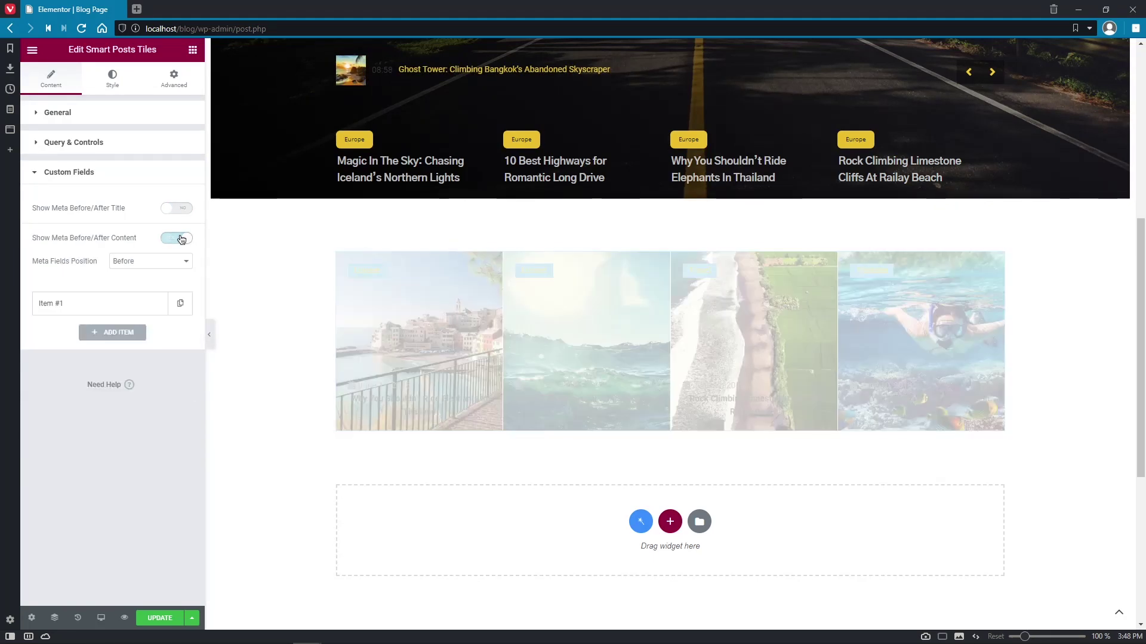
click(182, 240)
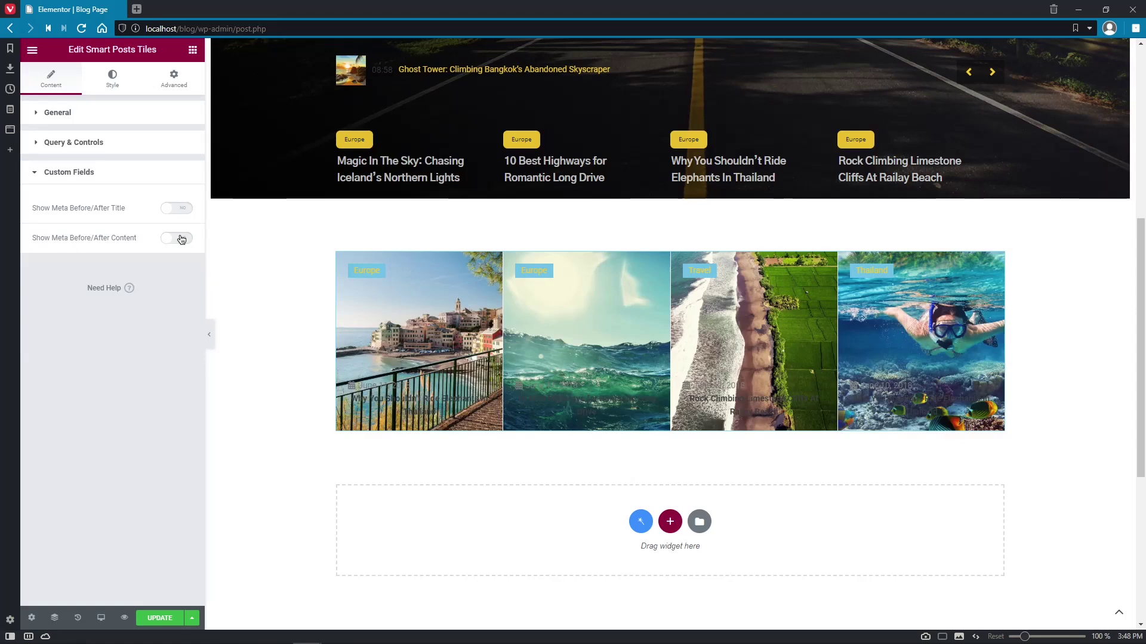
- Paste the copied style onto the tiles and set Show Post Terms to No
right_click(380, 318)
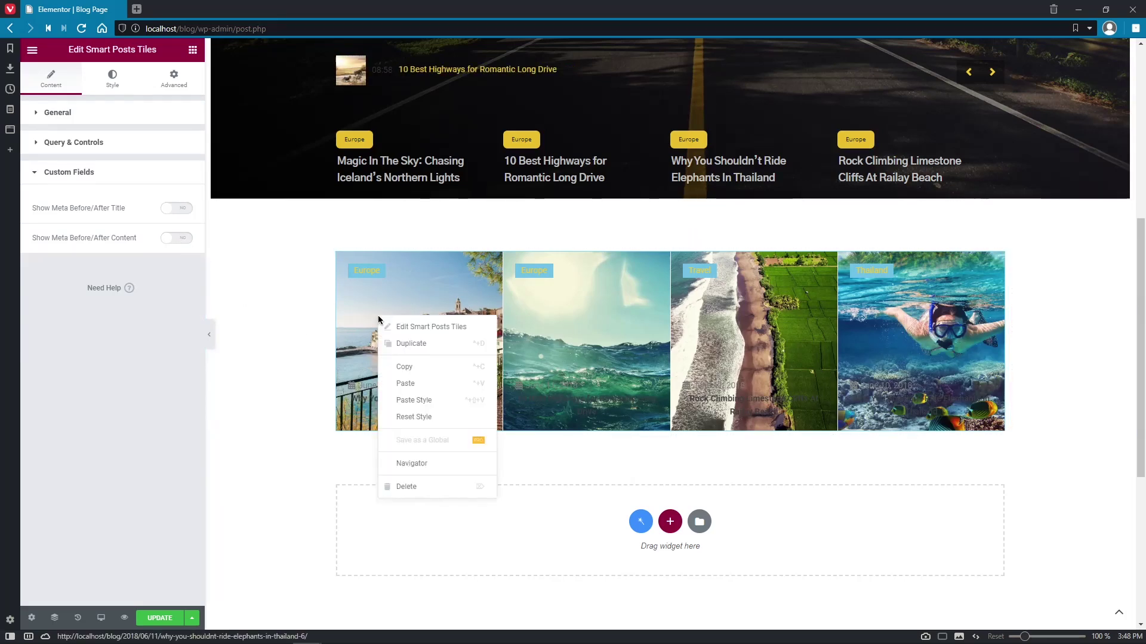
click(407, 401)
click(165, 117)
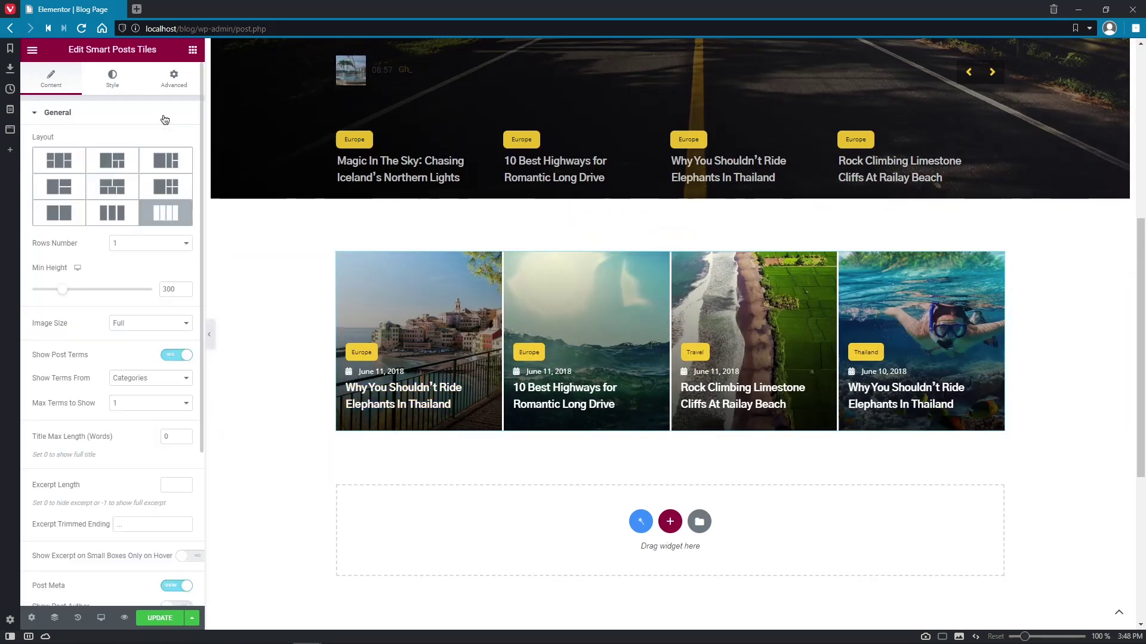
click(176, 355)
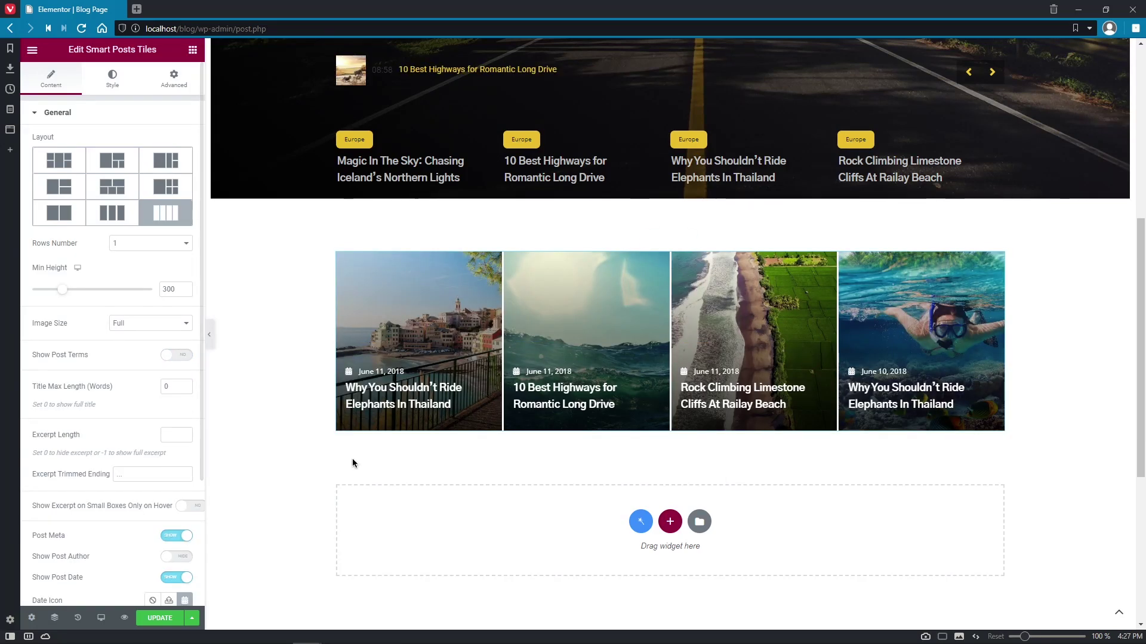
- Add a one-column section with the mountain river photo as a centred background image
click(670, 522)
click(507, 550)
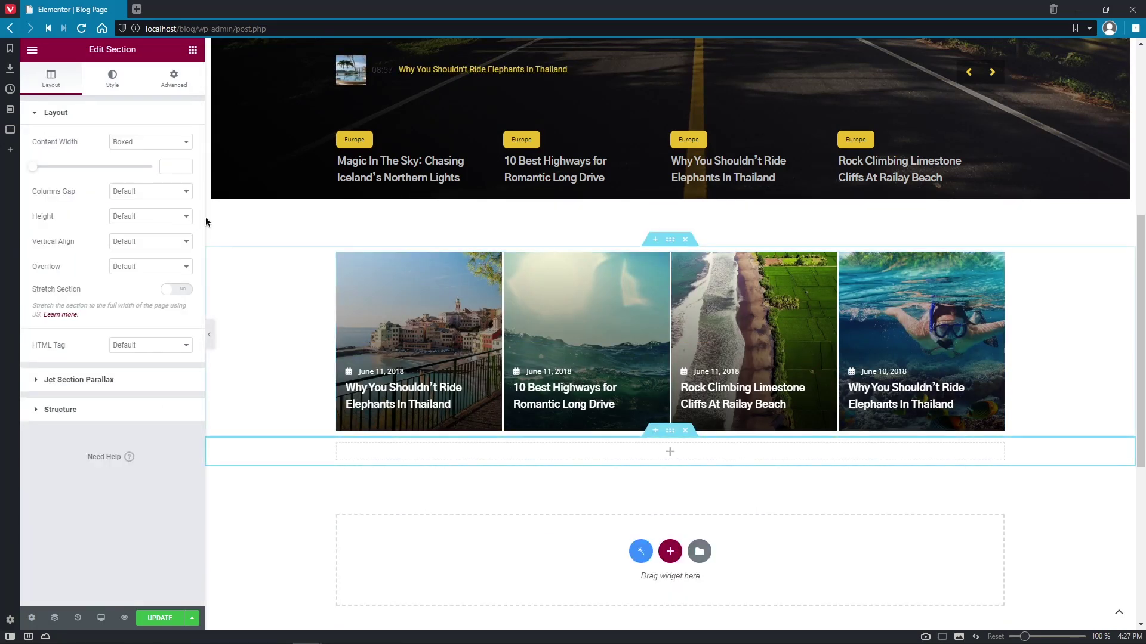
click(112, 77)
click(136, 161)
click(145, 250)
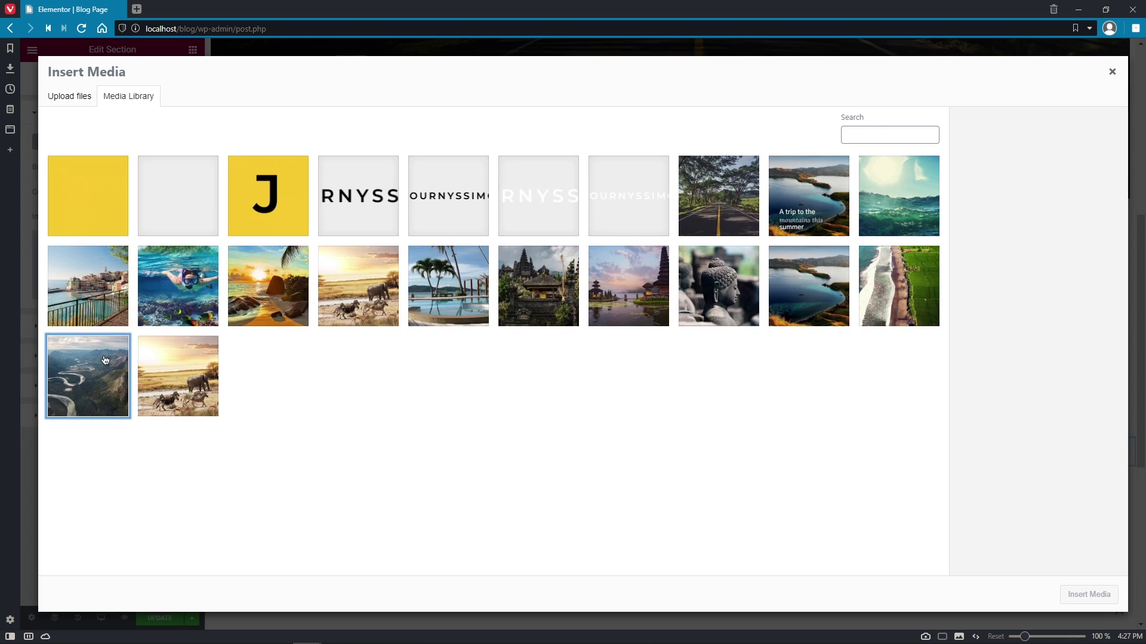
click(105, 360)
click(1089, 594)
click(179, 317)
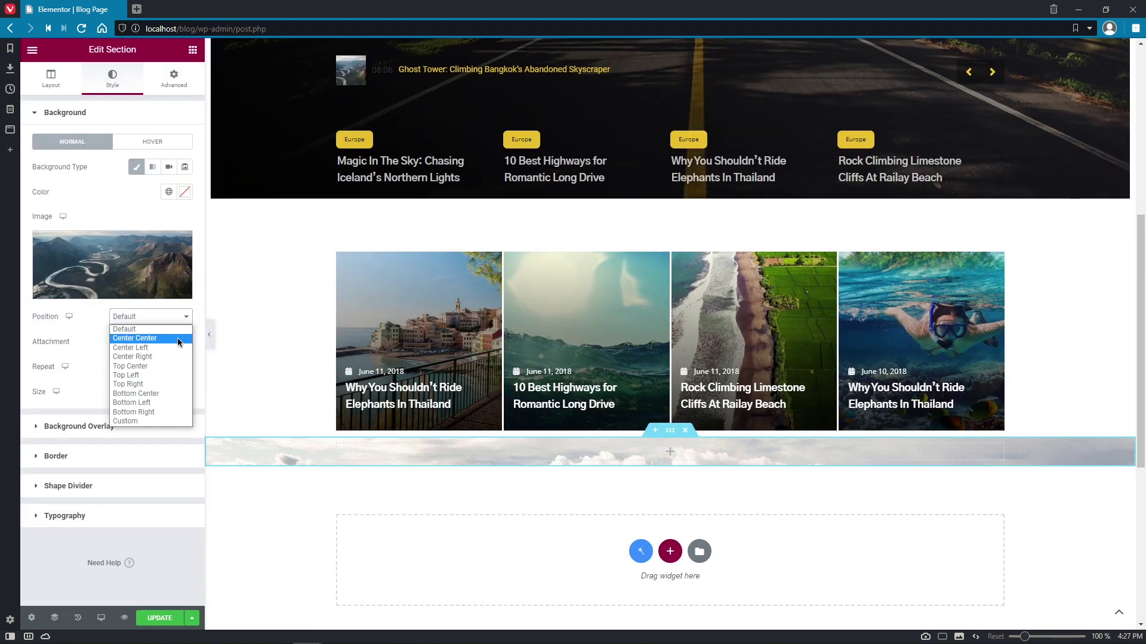
click(178, 338)
- Give the section padding 100 and drag a Video Playlist widget into it
click(174, 81)
text(100)
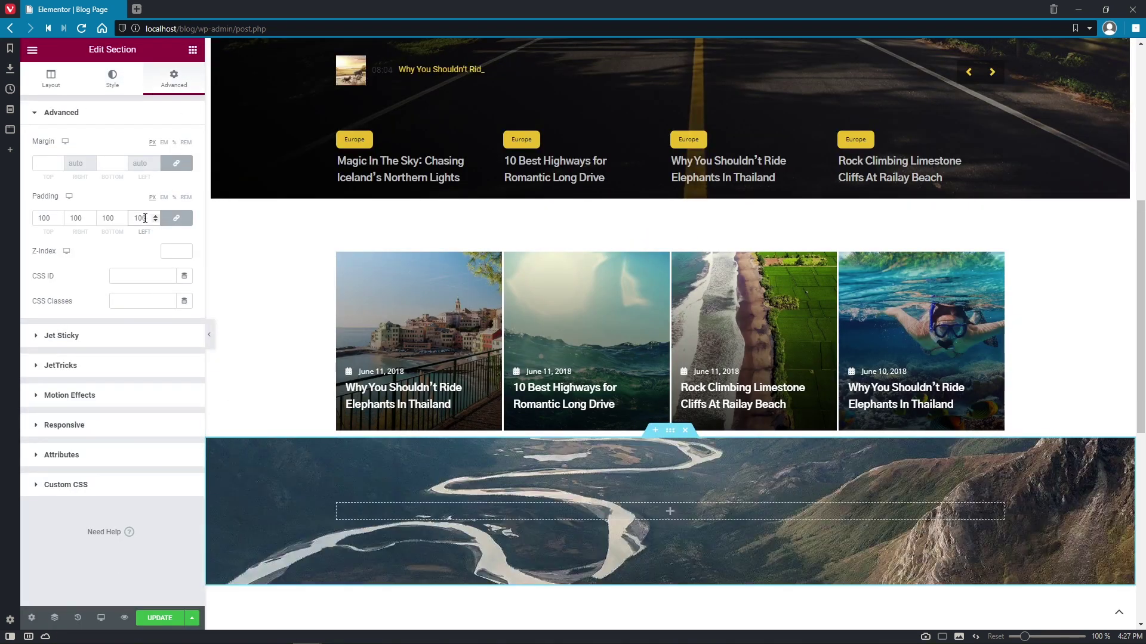
click(193, 49)
text(video playlist)
drag(68, 136, 519, 515)
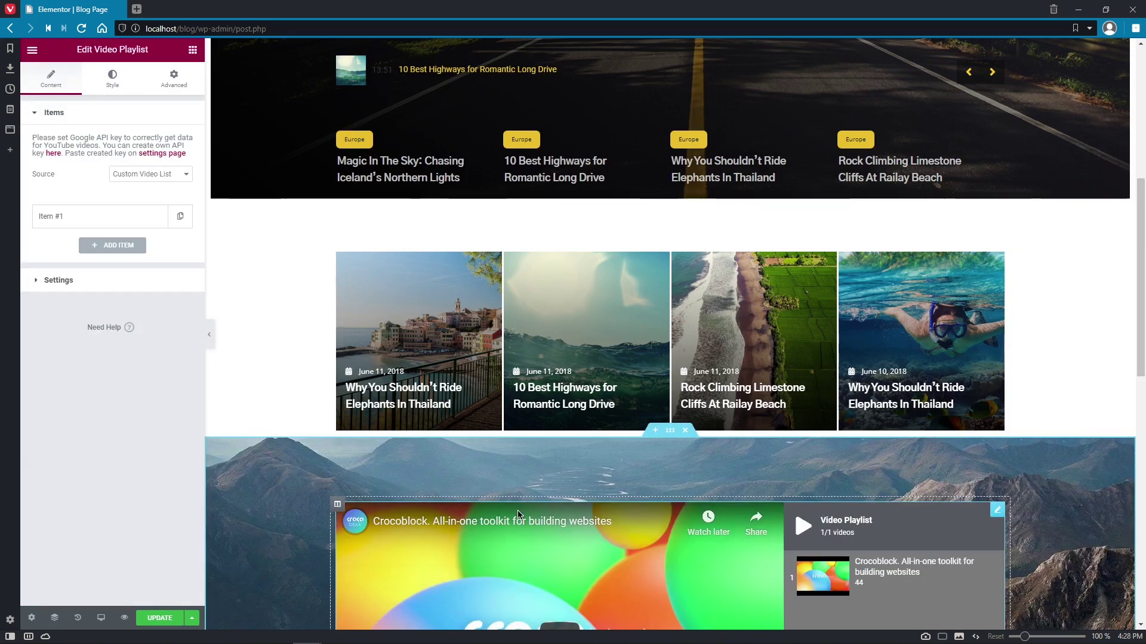
- Set the source to YouTube Channel or Playlist, paste the playlist URL, and show 8 videos
scroll(519, 520, down, 3)
scroll(519, 525, down, 3)
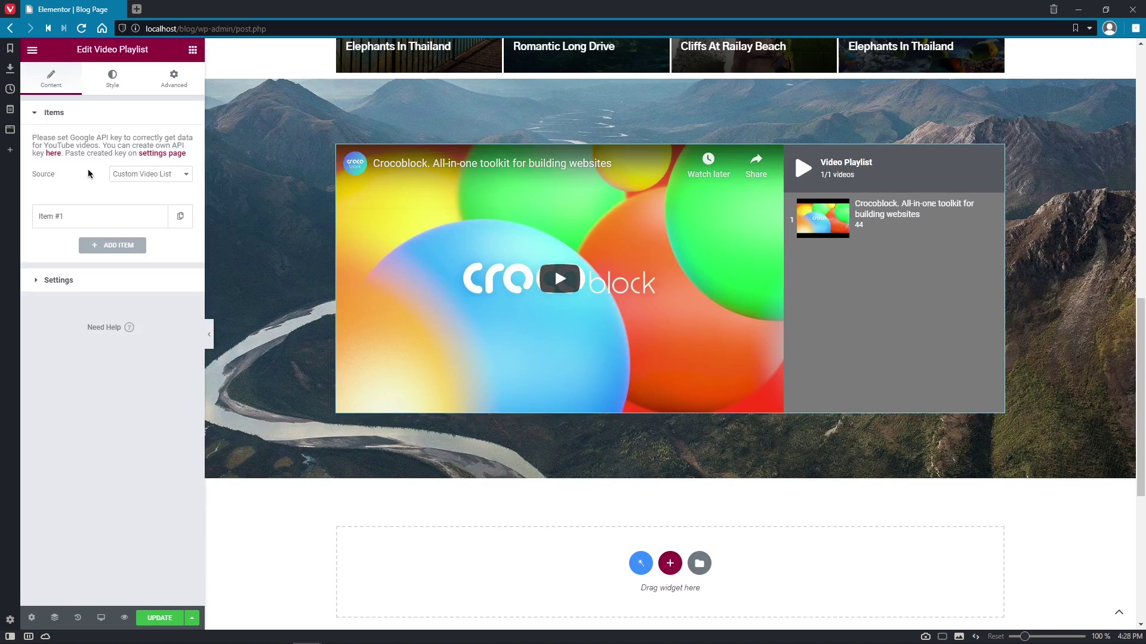
click(187, 176)
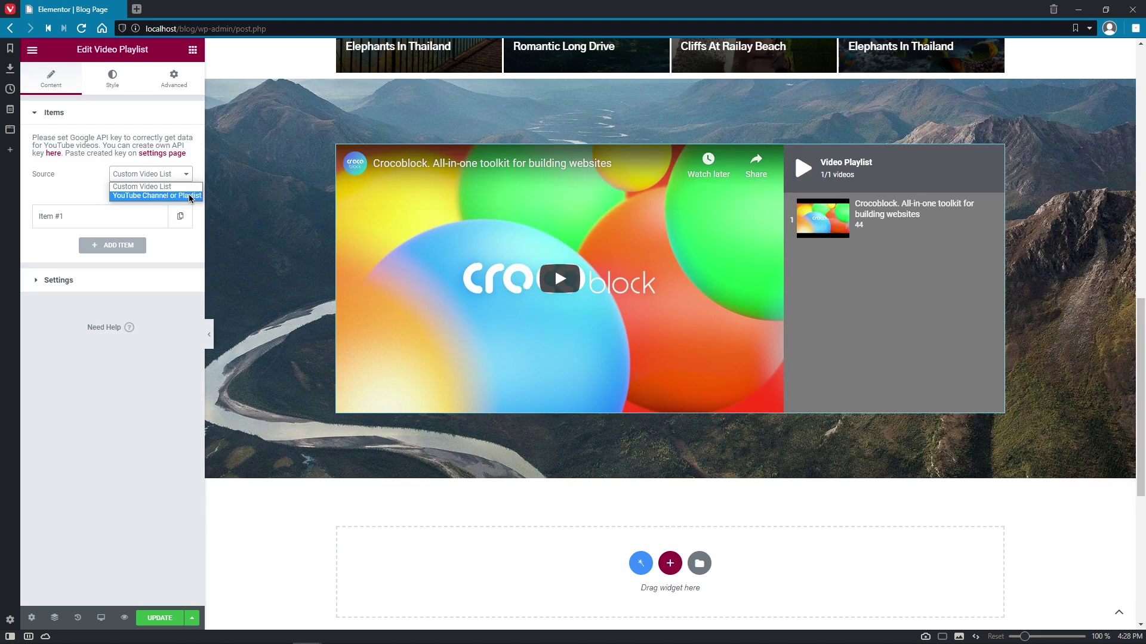
click(190, 196)
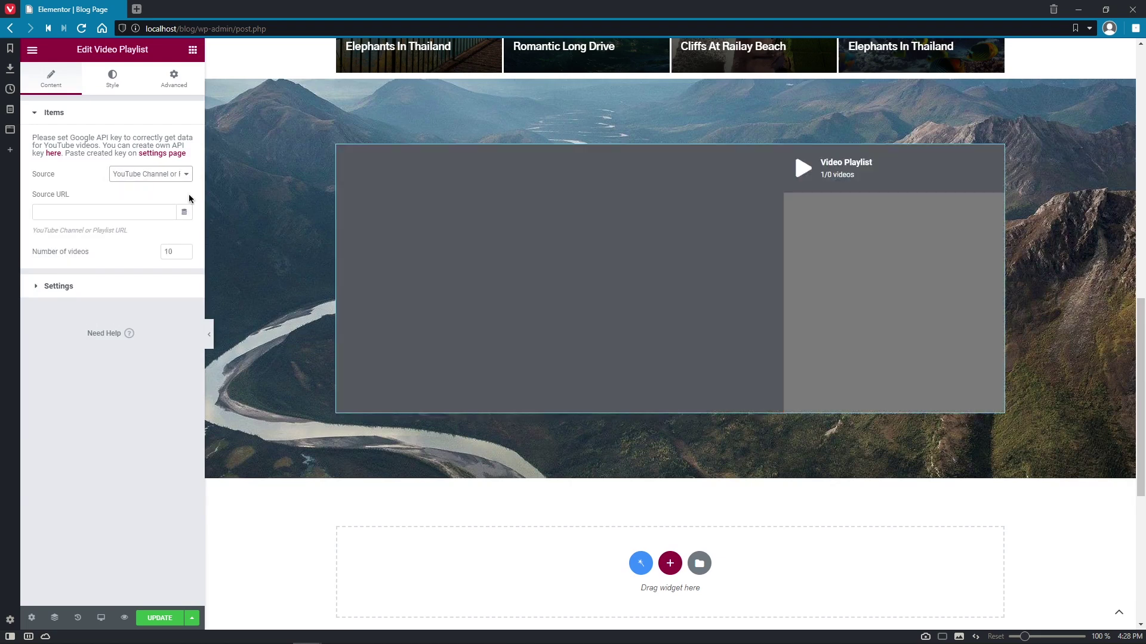
key(ctrl+v)
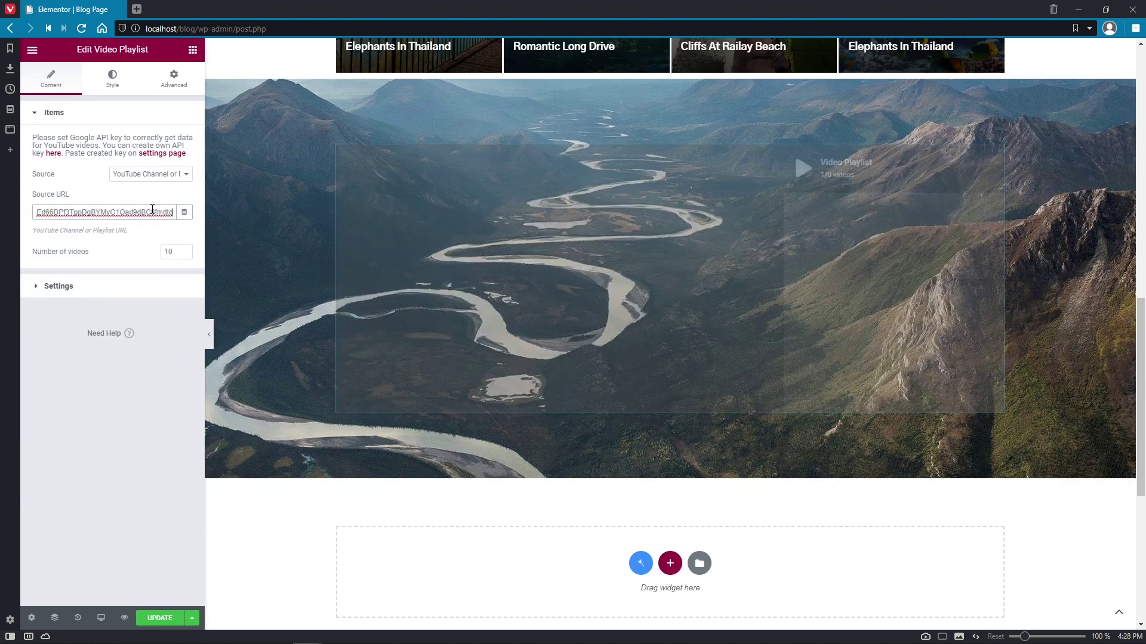
click(175, 246)
key(BackSpace)
key(BackSpace)
text(8)
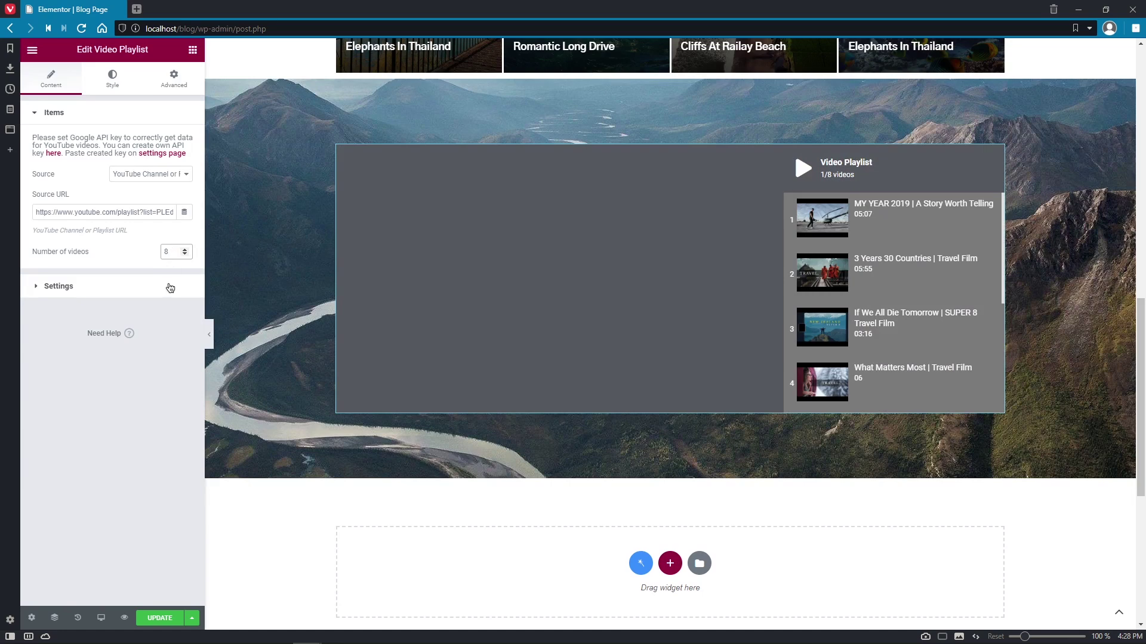
click(170, 287)
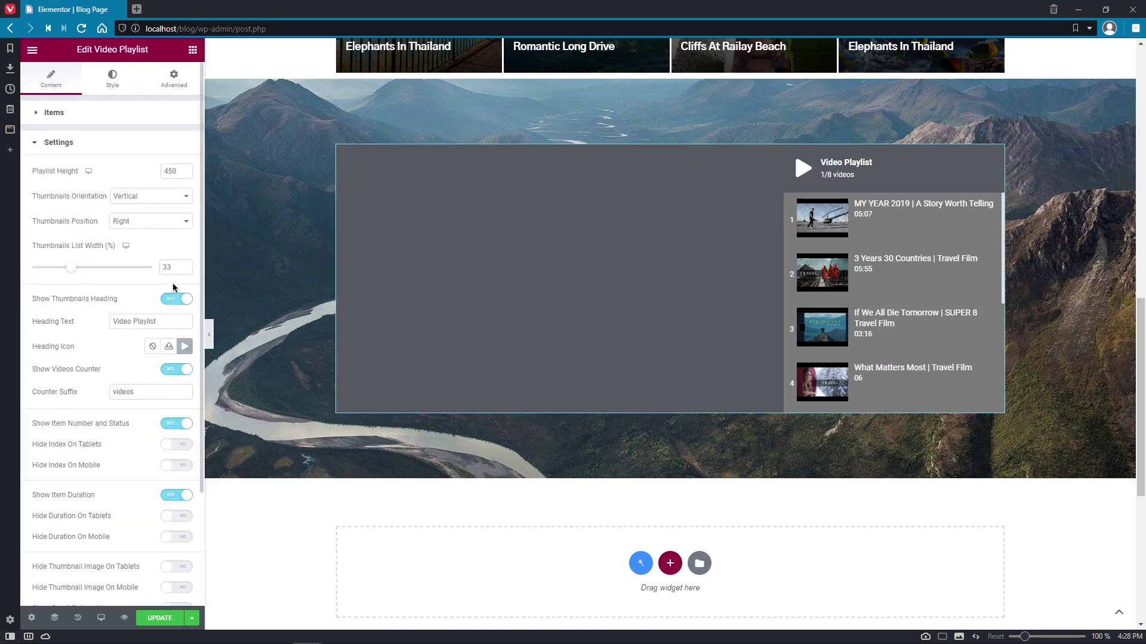
- Set Playlist Height to 500, keeping vertical thumbnails on the right at 33% width
double_click(162, 172)
text(500)
click(186, 197)
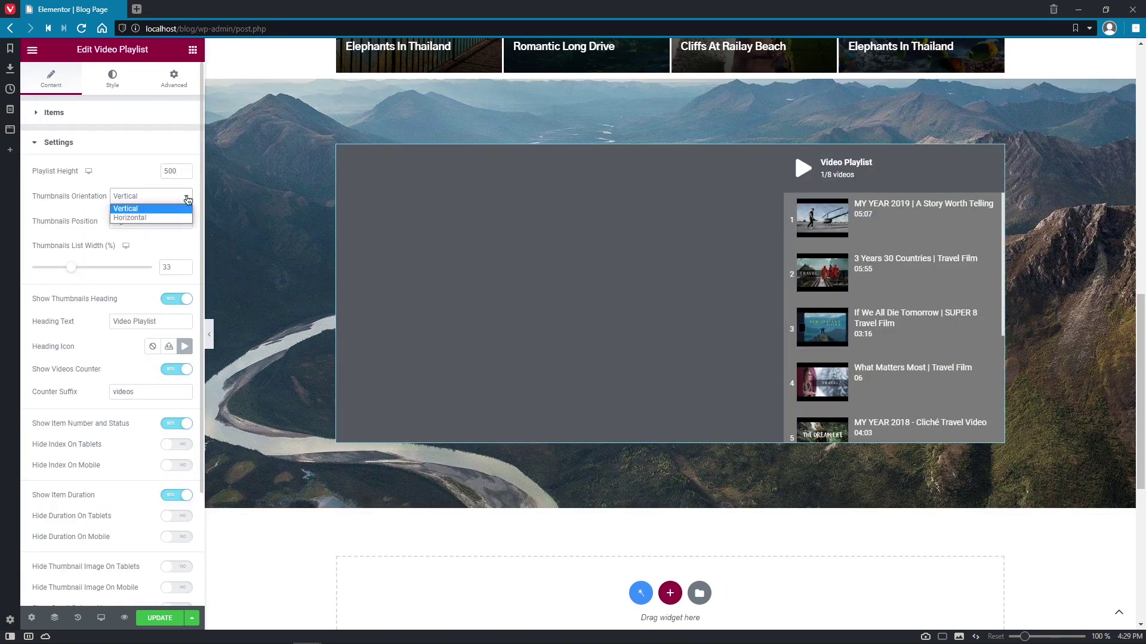
click(186, 217)
click(186, 196)
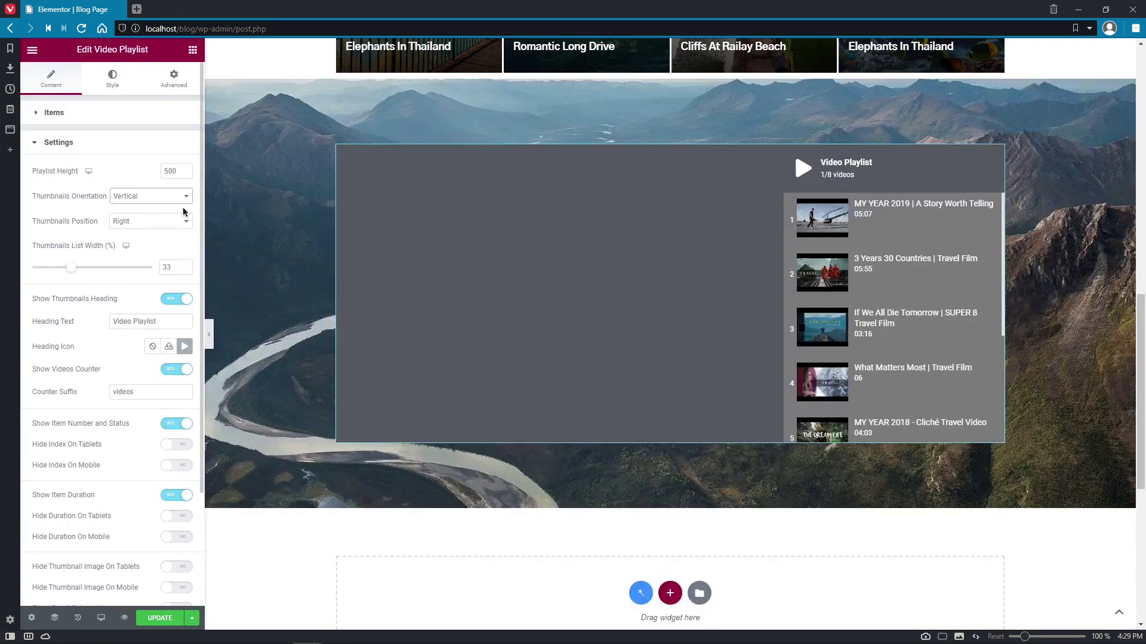
click(184, 222)
click(182, 243)
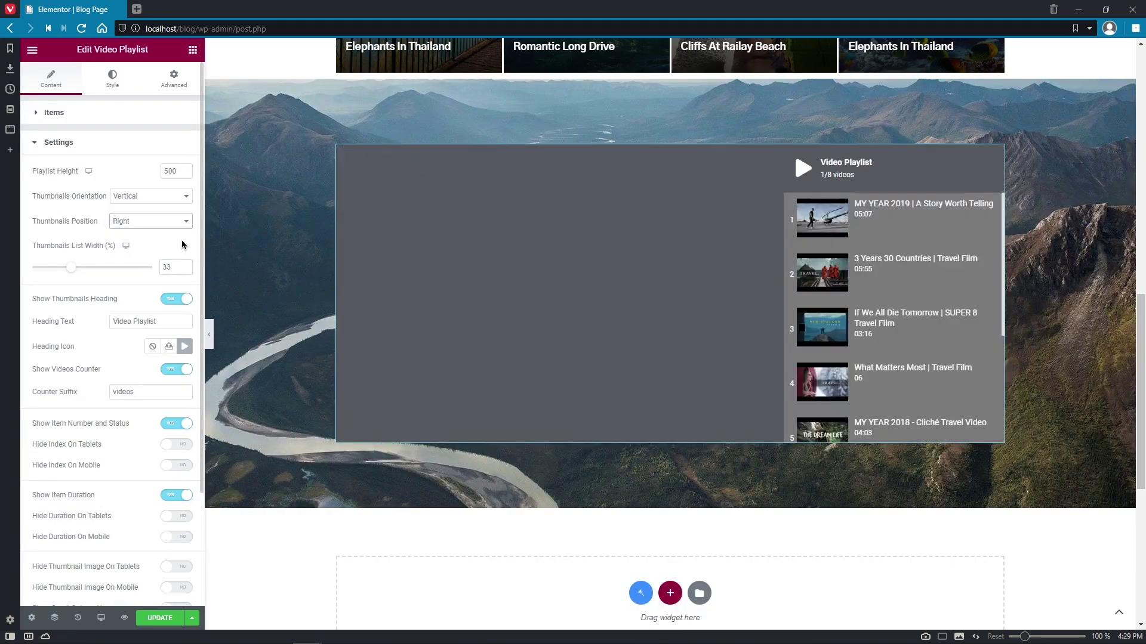
drag(71, 267, 71, 268)
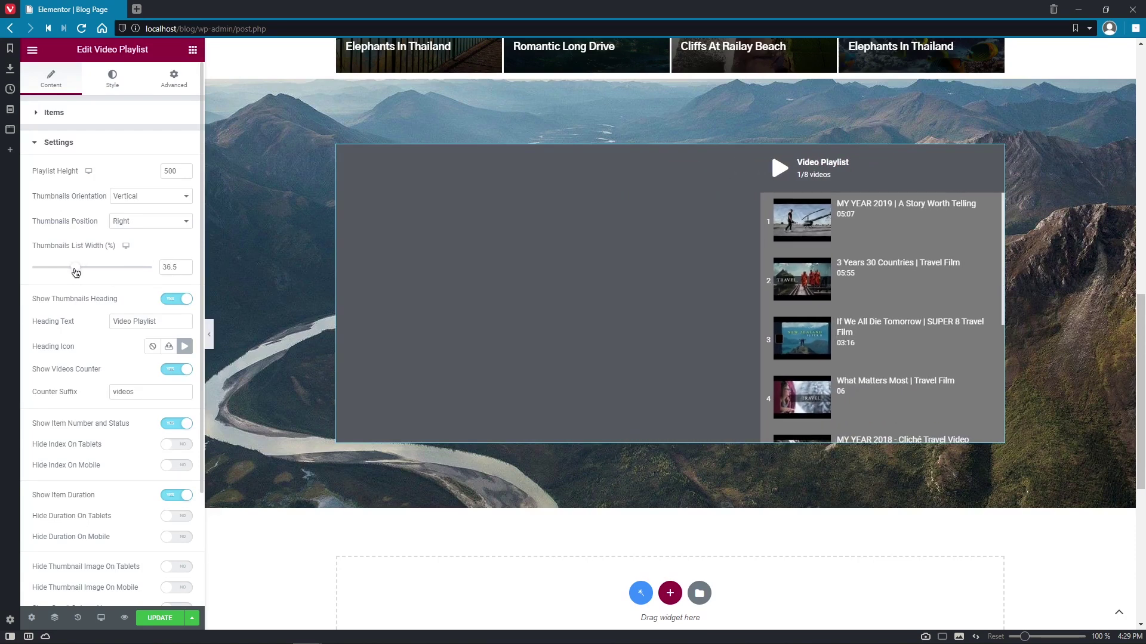
- Preview hiding the heading, item numbers and durations, then keep them all shown
click(184, 301)
click(185, 302)
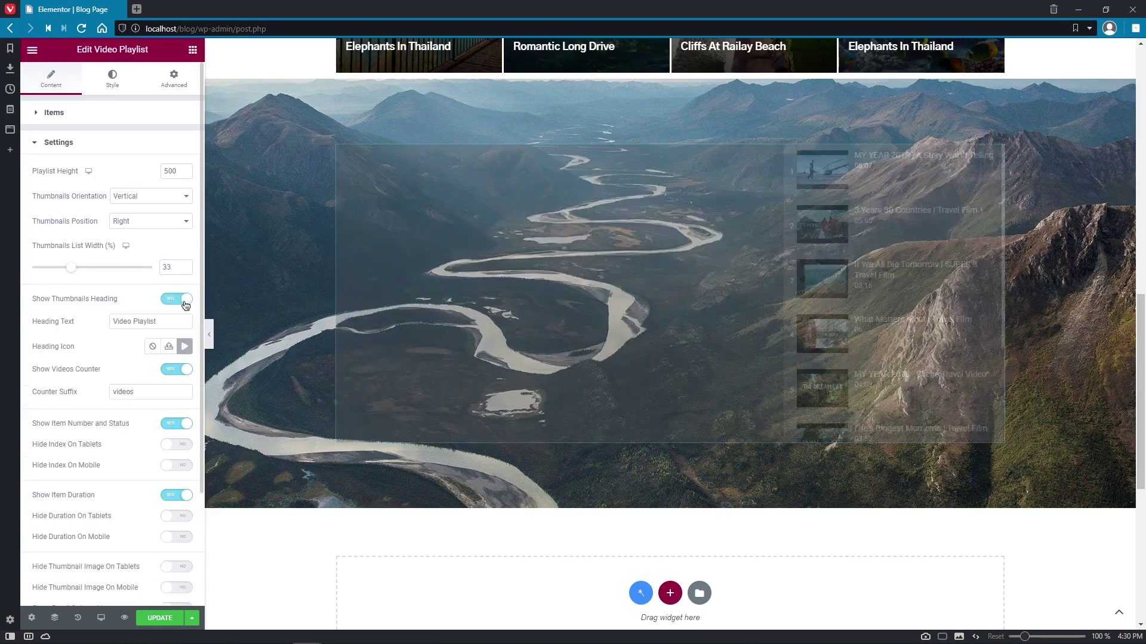
click(177, 424)
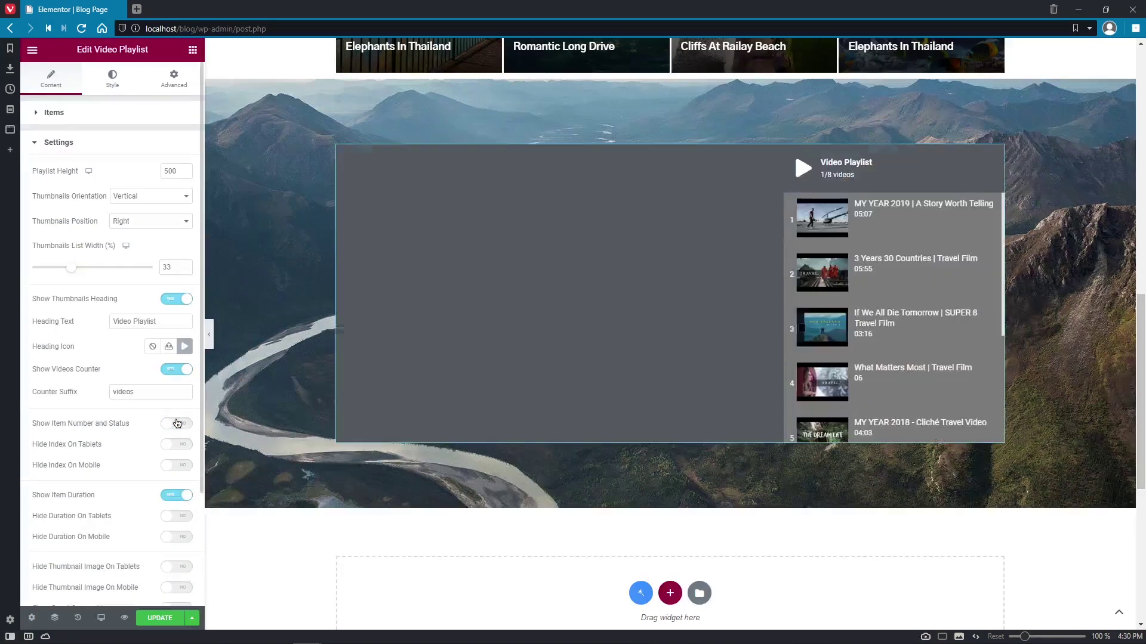
click(177, 423)
click(176, 495)
click(176, 495)
scroll(179, 514, down, 3)
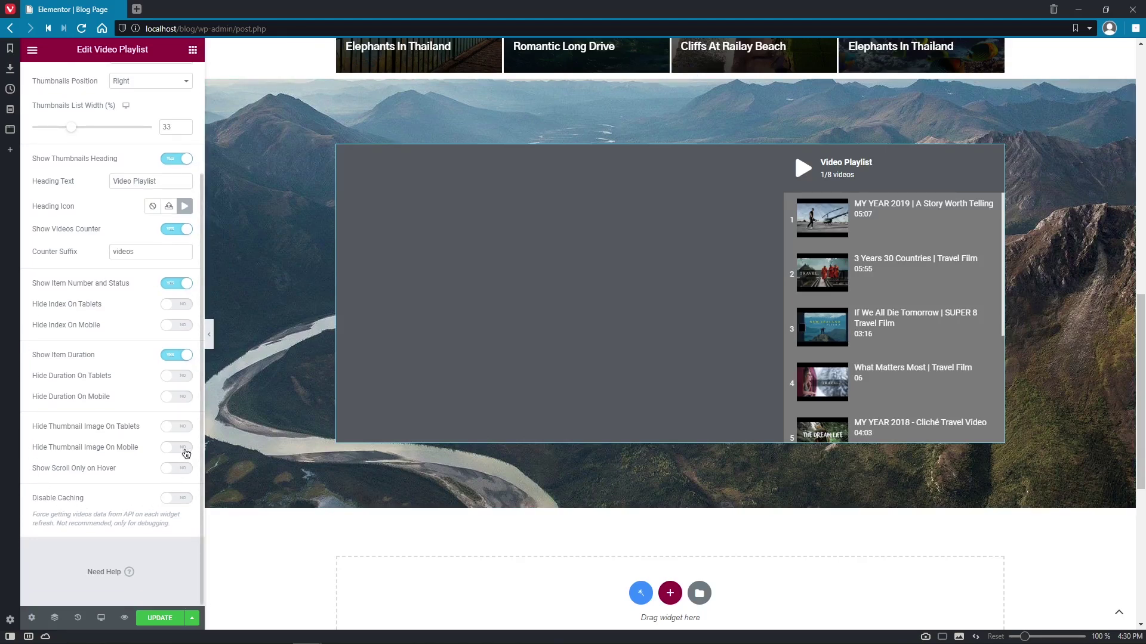
scroll(149, 298, up, 5)
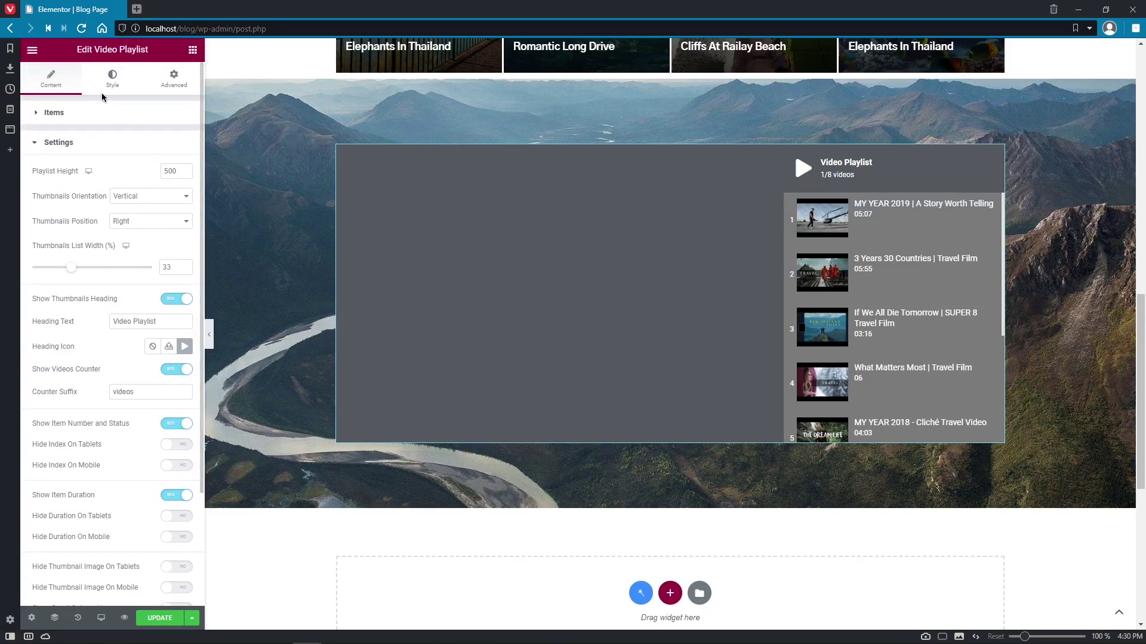
click(108, 87)
- Paste the copied style onto the Video Playlist widget for a yellow heading bar
click(99, 115)
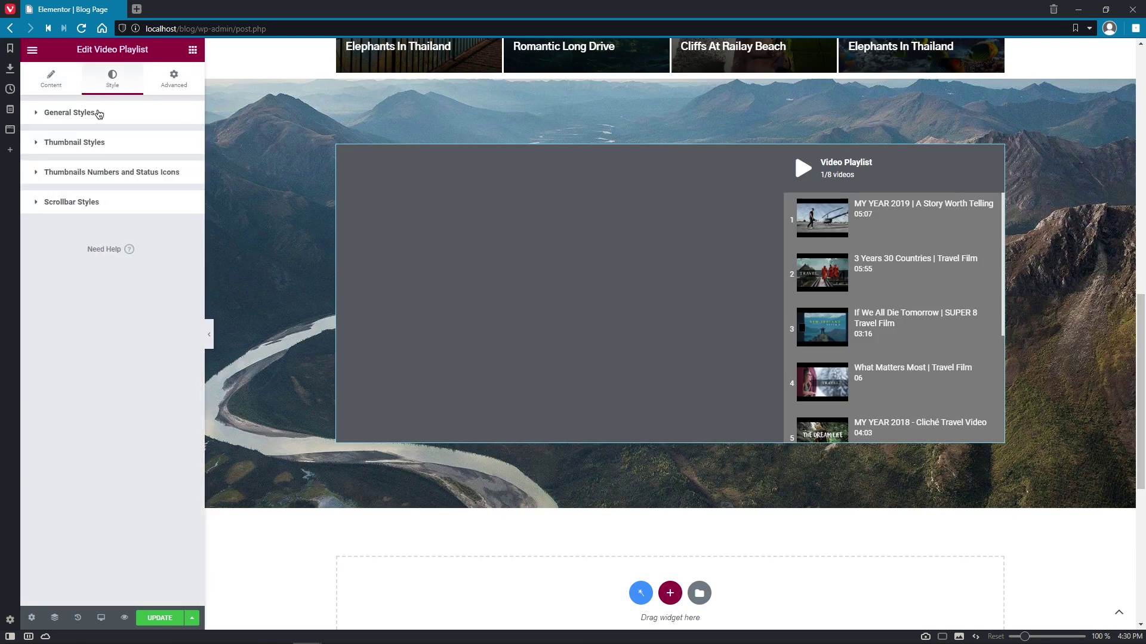
right_click(907, 274)
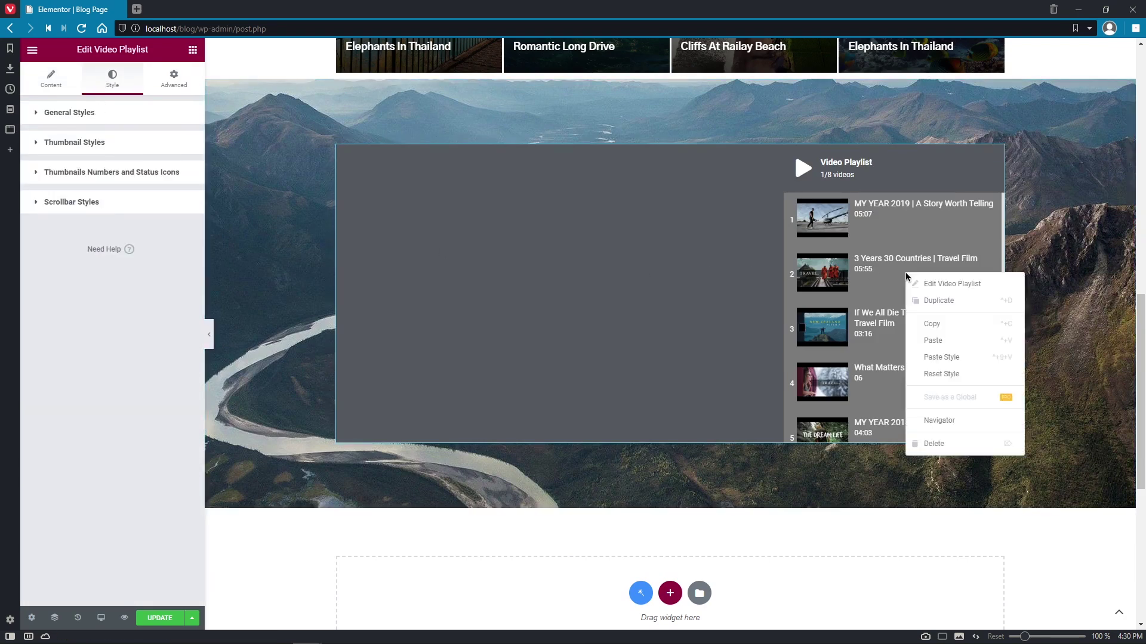
click(933, 358)
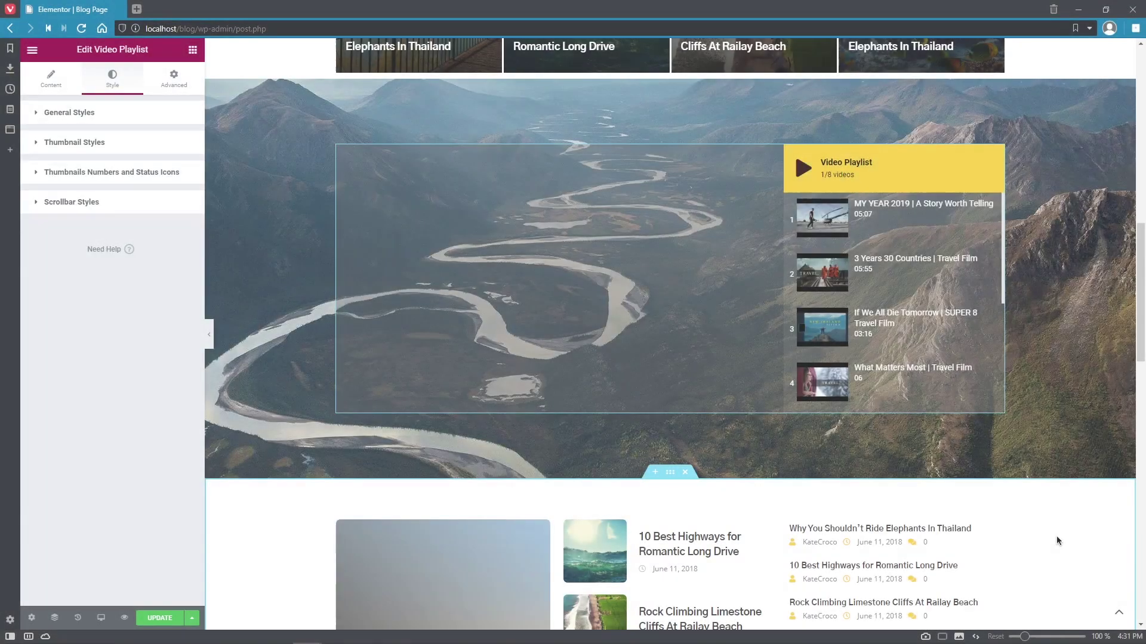
- Save the page changes with UPDATE and open the saved page in a new tab
scroll(1056, 536, down, 5)
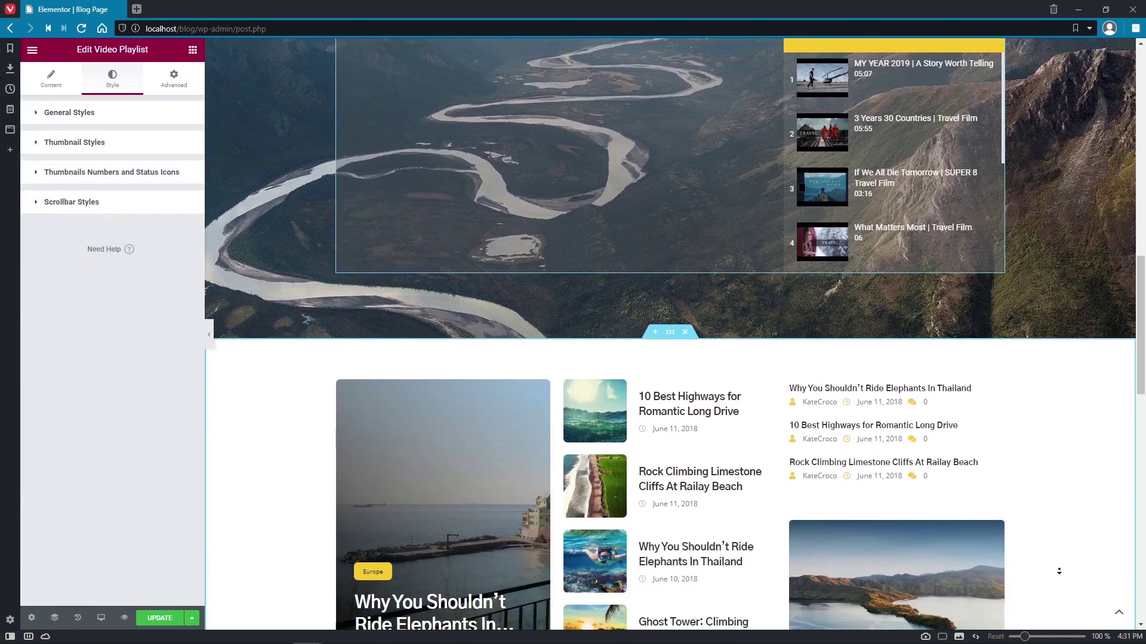
scroll(1059, 571, down, 1)
scroll(1060, 572, down, 2)
scroll(1062, 574, down, 1)
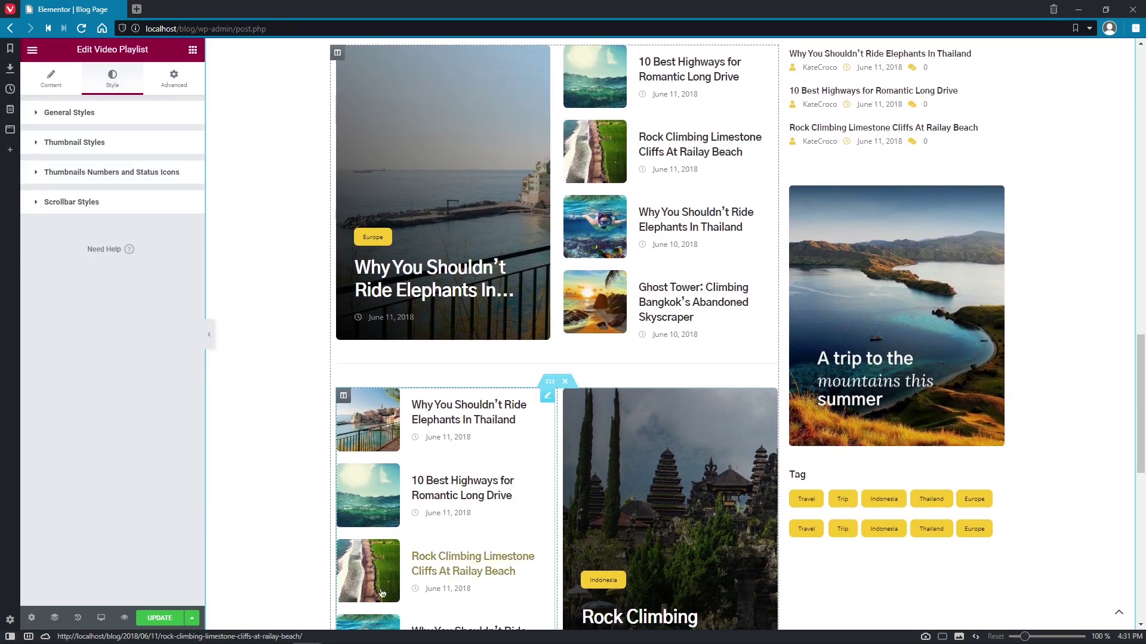
click(166, 620)
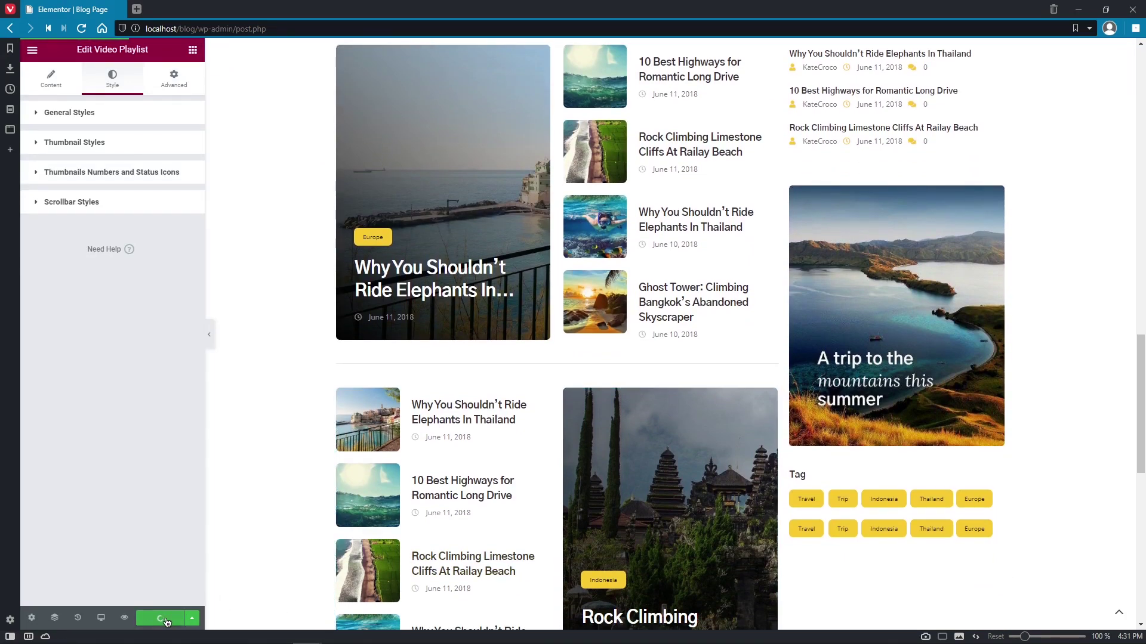
click(125, 619)
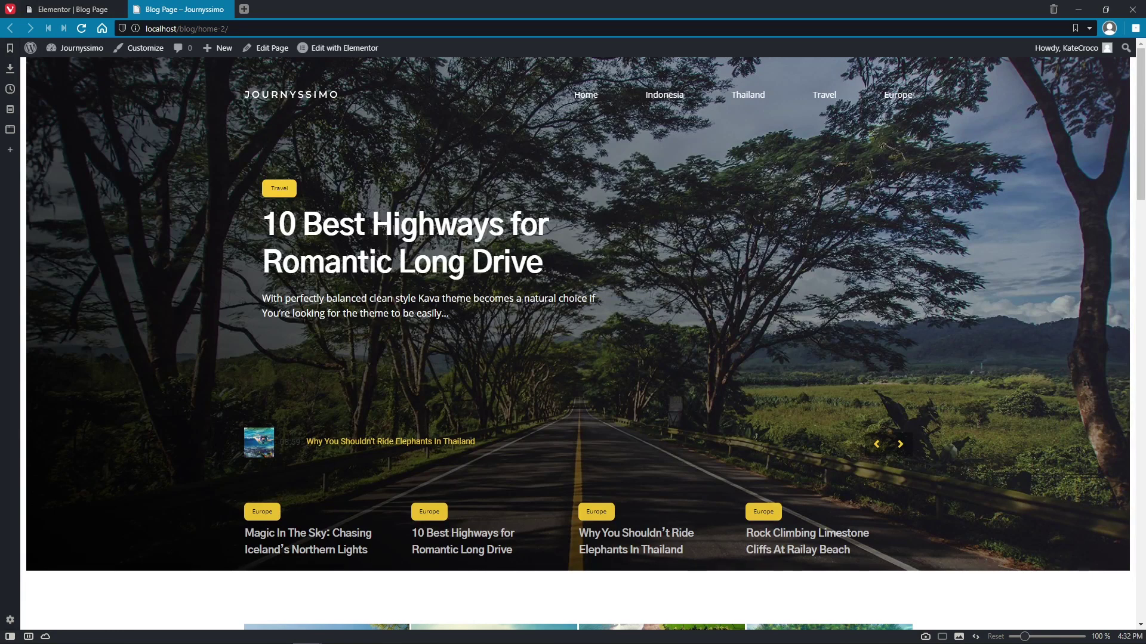
- Look over the live blog page and advance the headline ticker twice
scroll(577, 344, down, 2)
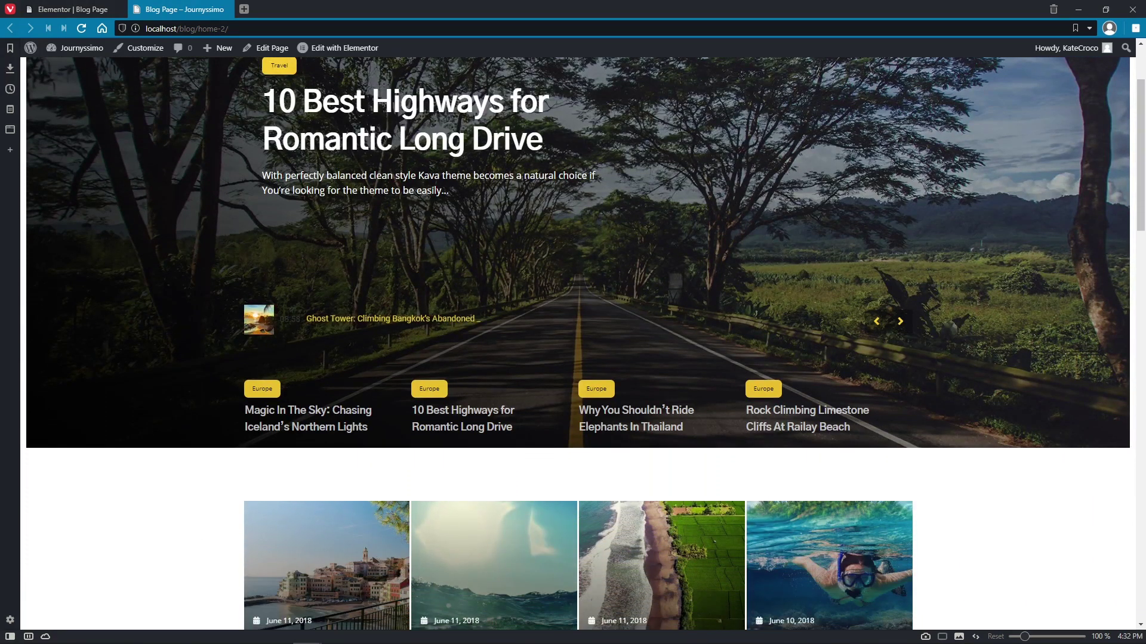
scroll(577, 344, down, 1)
scroll(577, 343, down, 1)
scroll(577, 344, down, 1)
scroll(577, 344, down, 1)
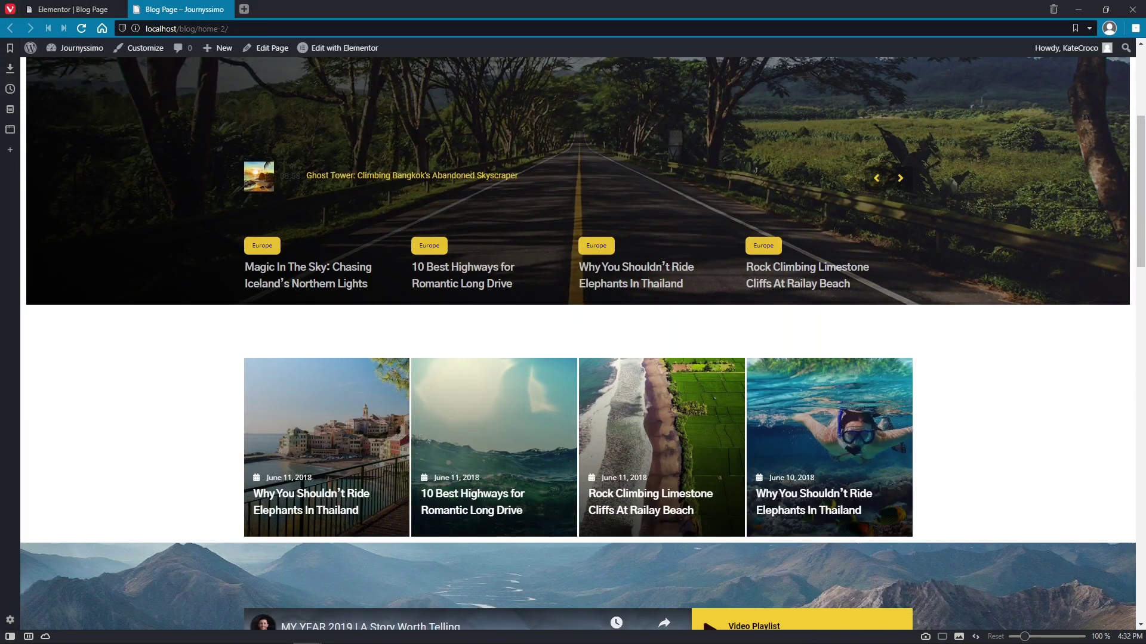
scroll(577, 344, down, 1)
scroll(577, 343, down, 1)
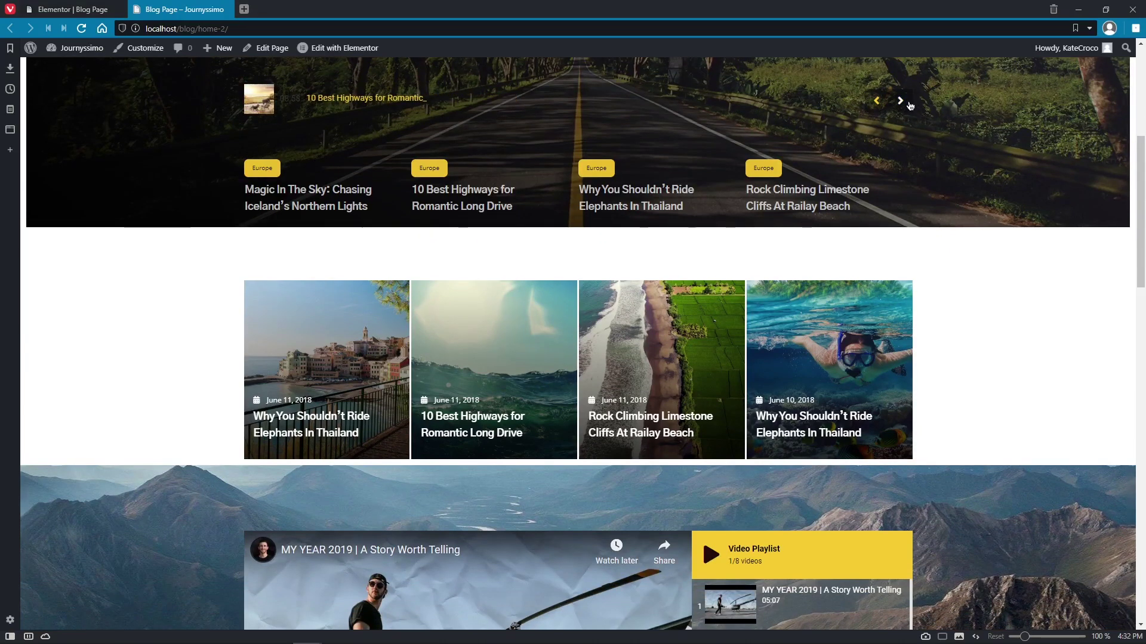
click(909, 106)
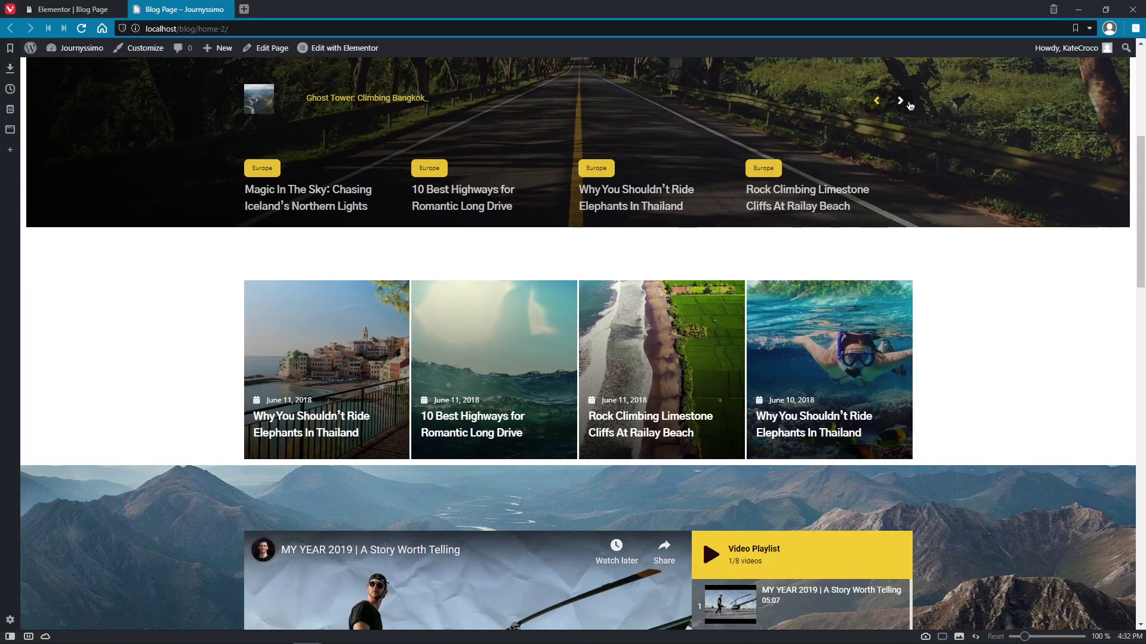
click(910, 105)
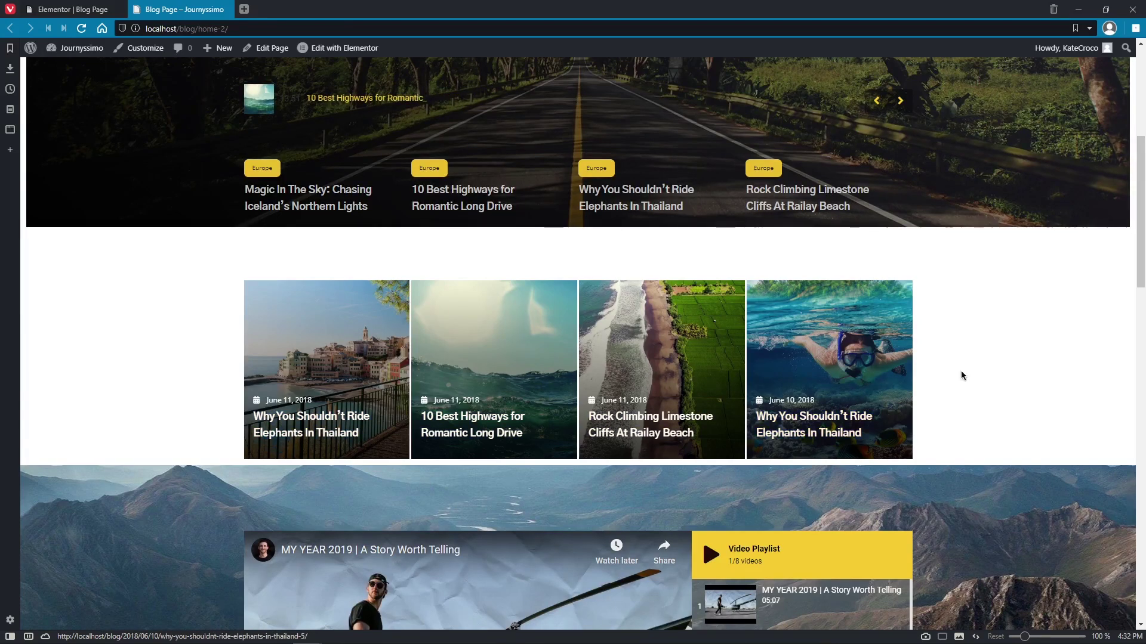
- Scroll down to the Video Playlist and play '3 Years 30 Countries'
scroll(962, 373, down, 3)
scroll(577, 343, down, 1)
scroll(577, 344, down, 1)
scroll(578, 344, down, 1)
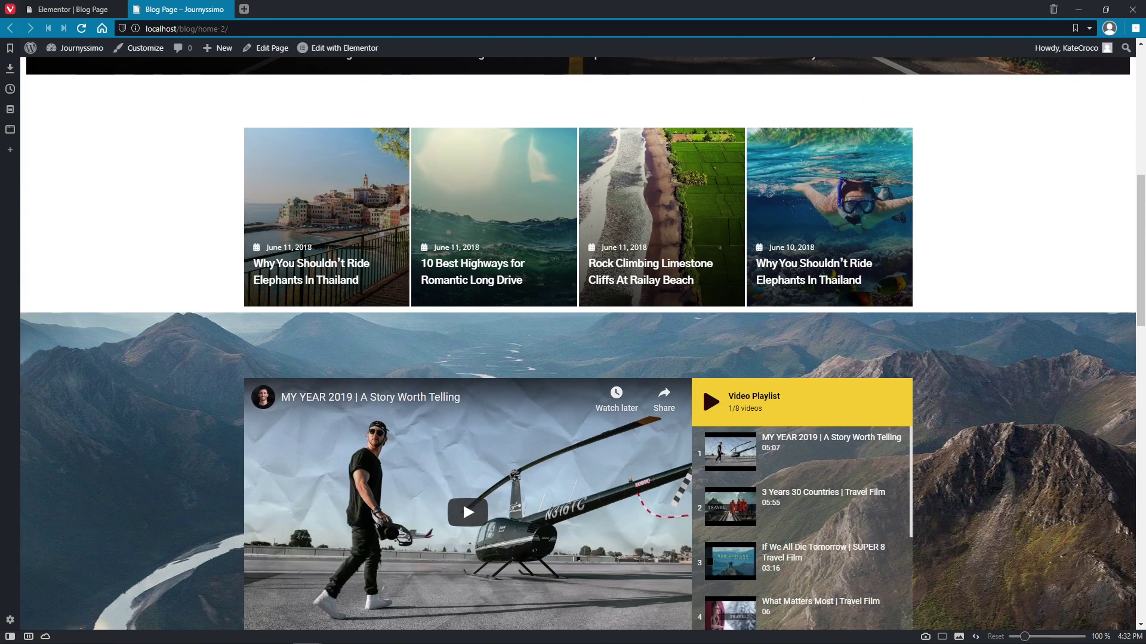
scroll(577, 343, down, 1)
click(831, 428)
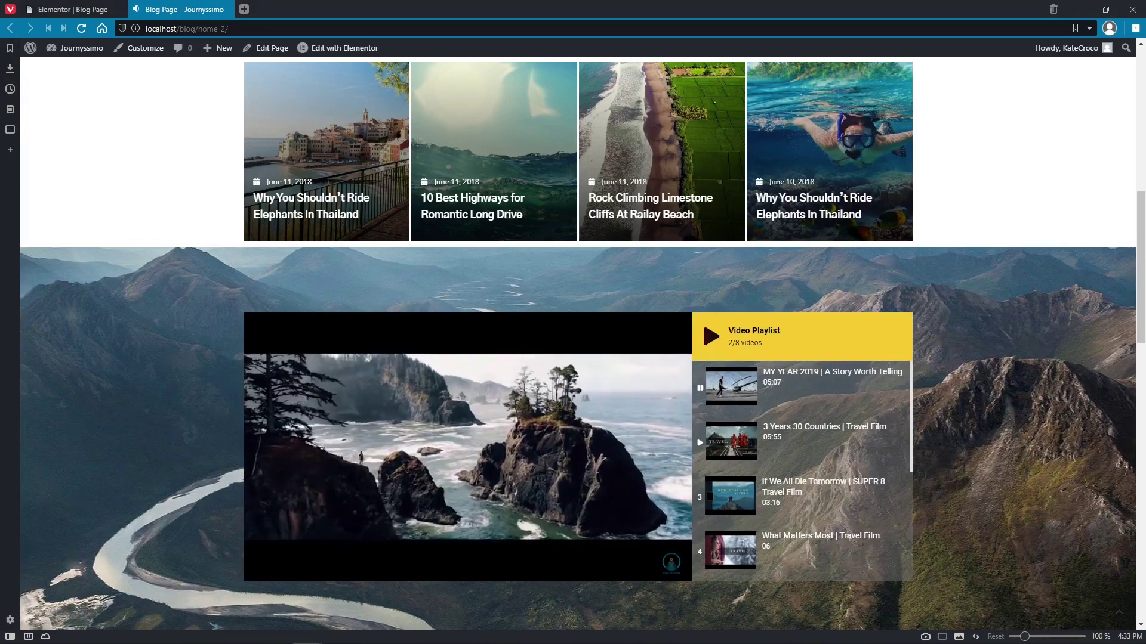
- Scroll the live blog page past the posts listings below the playlist to the footer
scroll(703, 320, down, 1)
scroll(573, 344, down, 1)
scroll(572, 343, down, 1)
scroll(573, 343, down, 1)
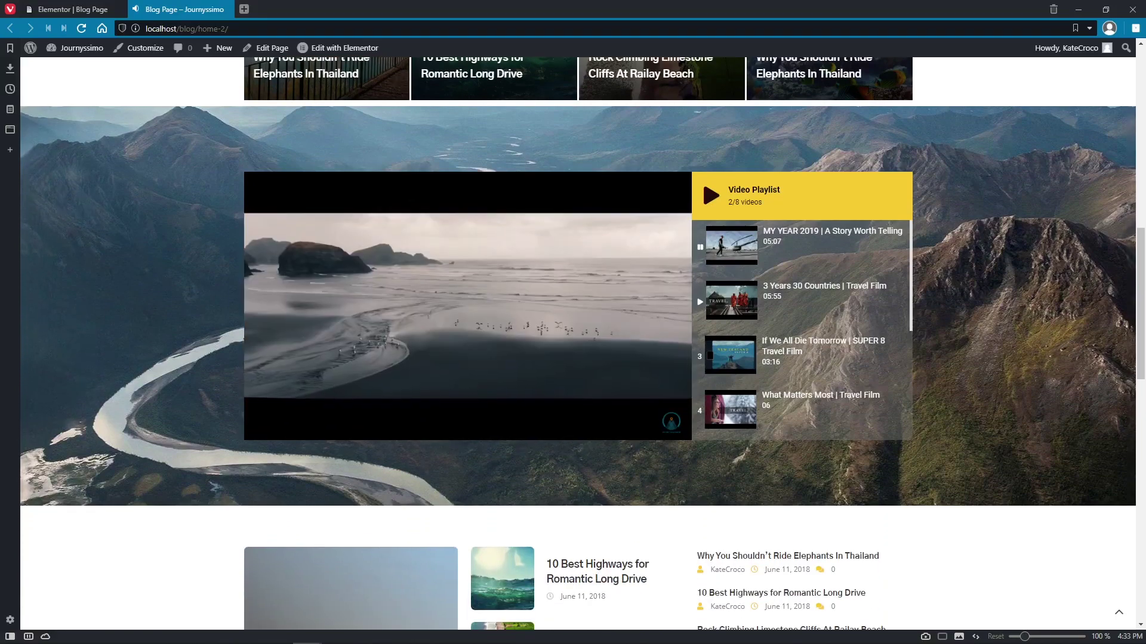
scroll(572, 344, down, 1)
scroll(573, 344, down, 1)
scroll(573, 344, down, 1)
scroll(573, 344, down, 1)
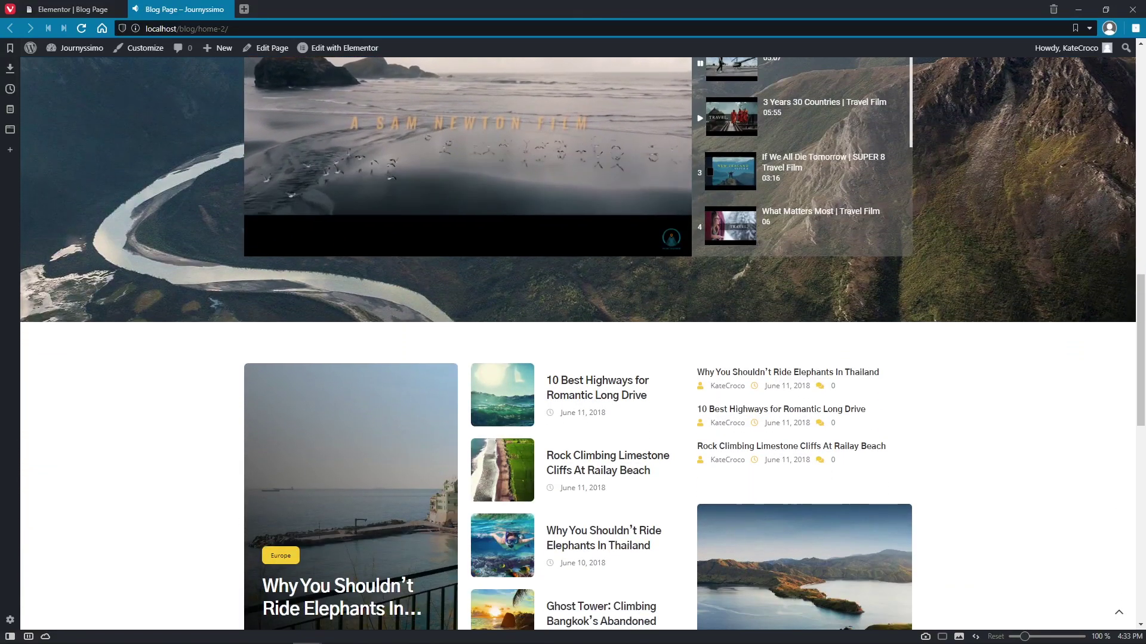
scroll(573, 344, down, 1)
scroll(572, 344, down, 1)
scroll(572, 344, down, 1)
scroll(573, 344, down, 1)
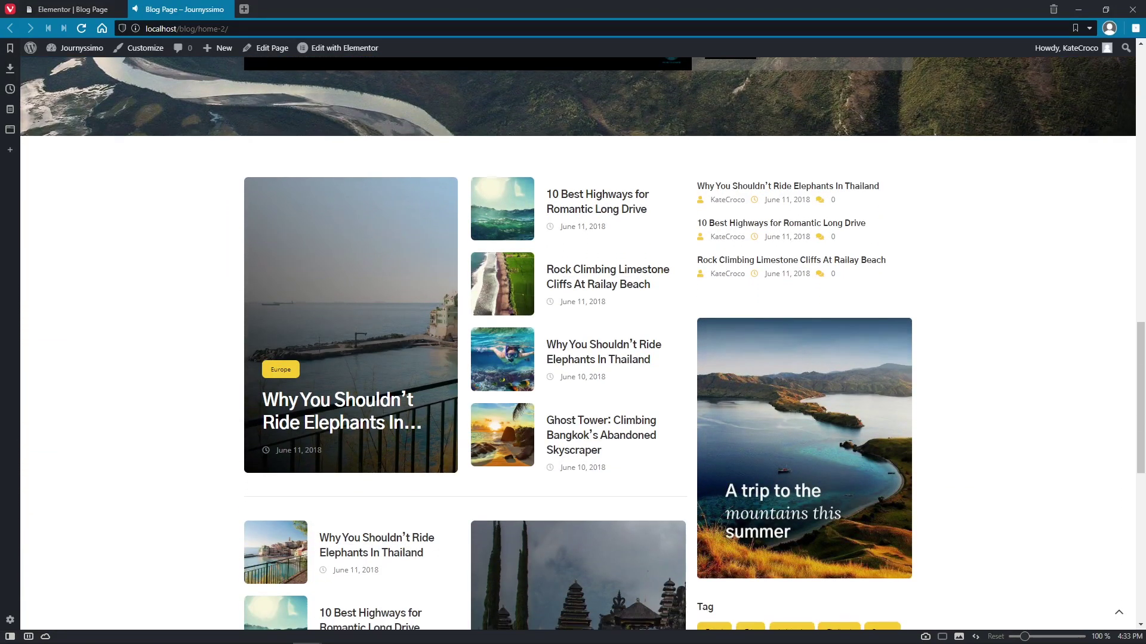
scroll(572, 344, down, 1)
scroll(573, 344, down, 1)
scroll(573, 344, down, 1)
scroll(573, 343, down, 1)
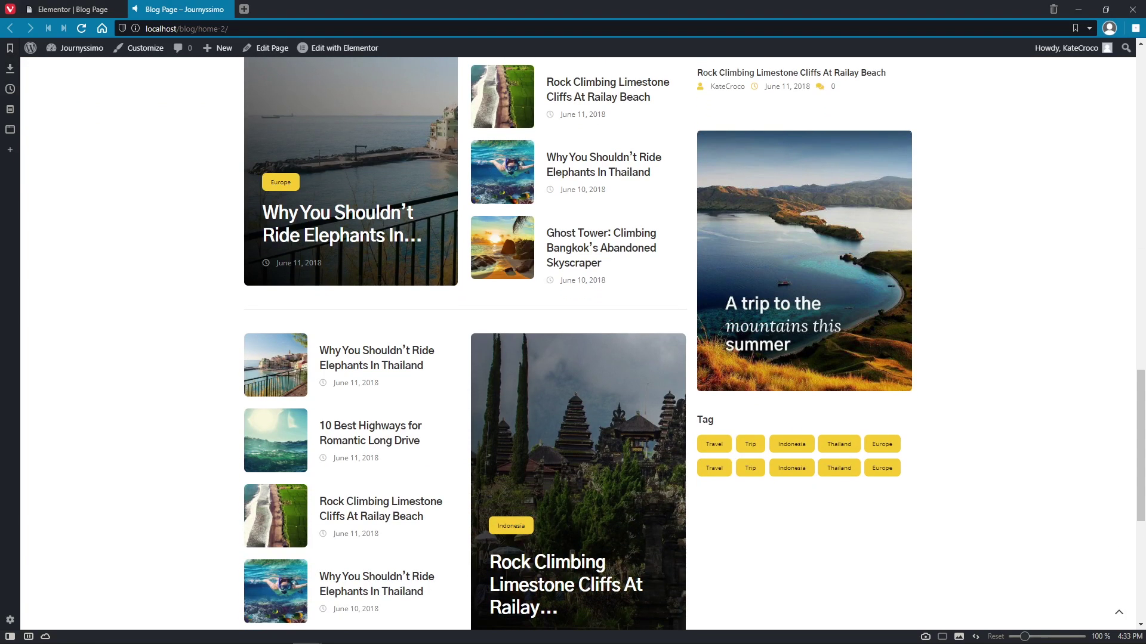
scroll(572, 343, down, 1)
scroll(573, 343, down, 1)
scroll(573, 344, down, 1)
scroll(573, 344, down, 1)
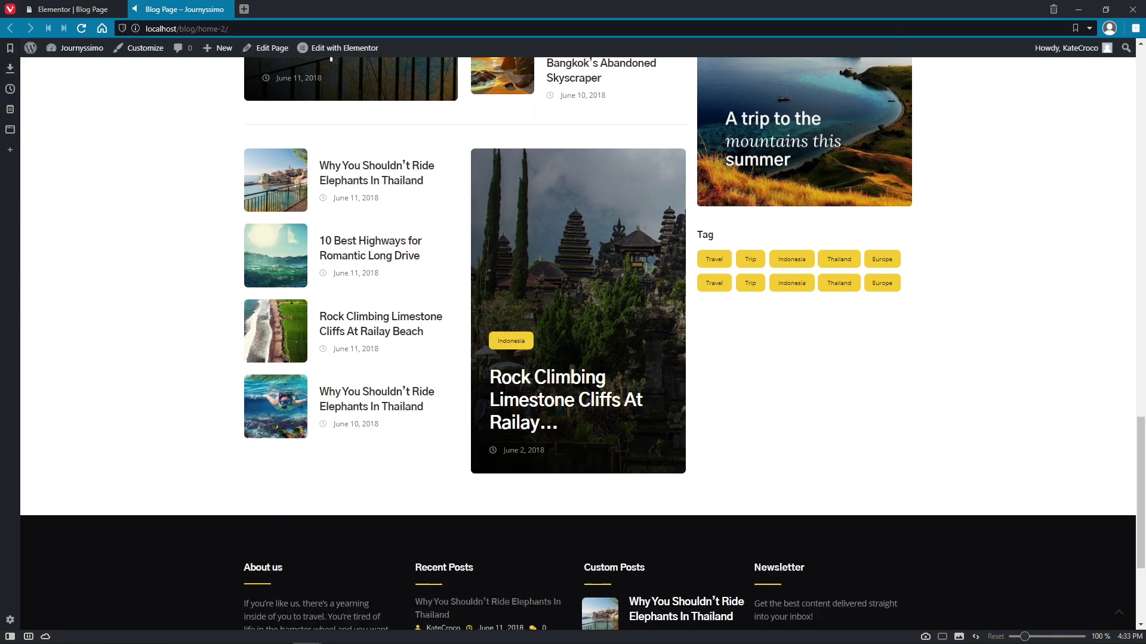
scroll(573, 344, down, 1)
scroll(573, 344, down, 1)
scroll(573, 343, down, 1)
scroll(573, 343, down, 1)
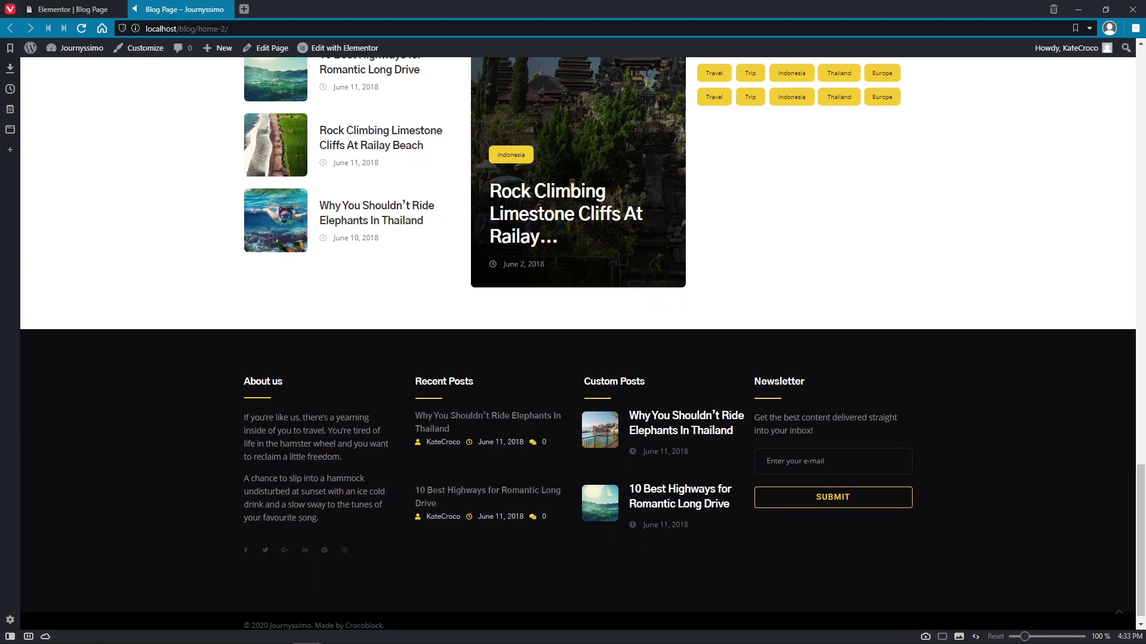